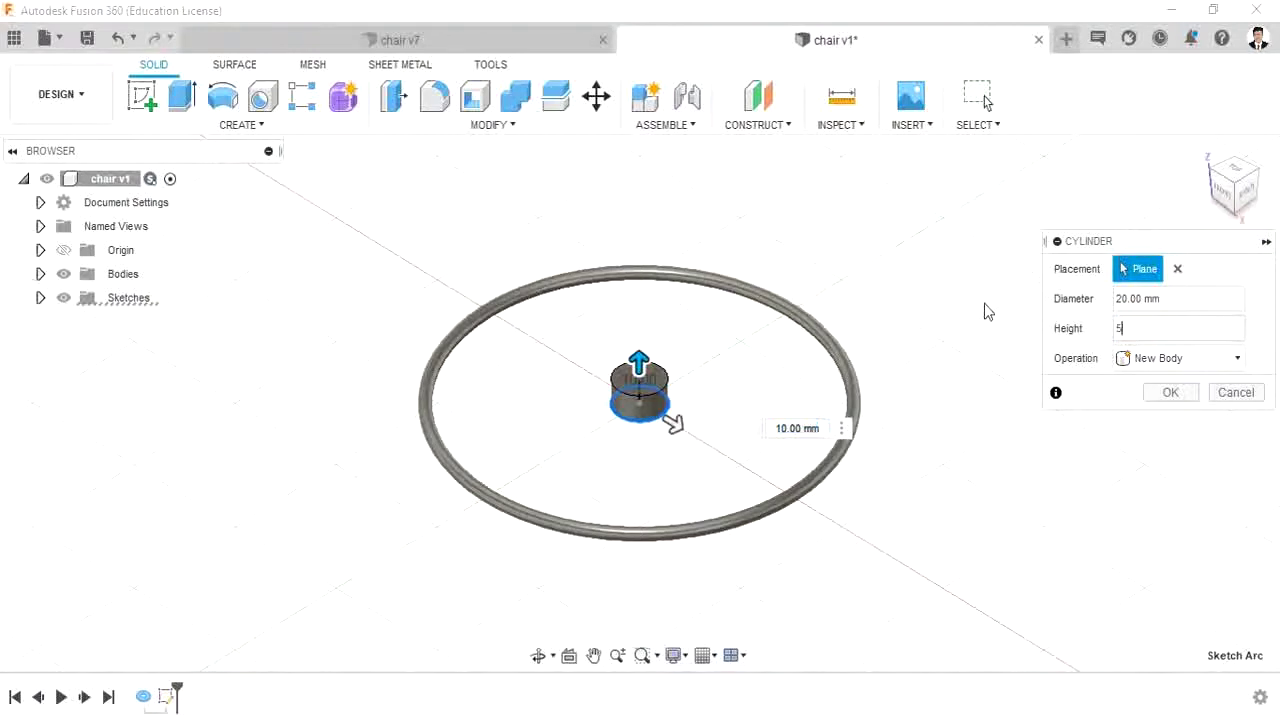
Step: Create the cylinder at the ring's centre as a new body, 20 mm in diameter and 5 mm high
left_click(1170, 392)
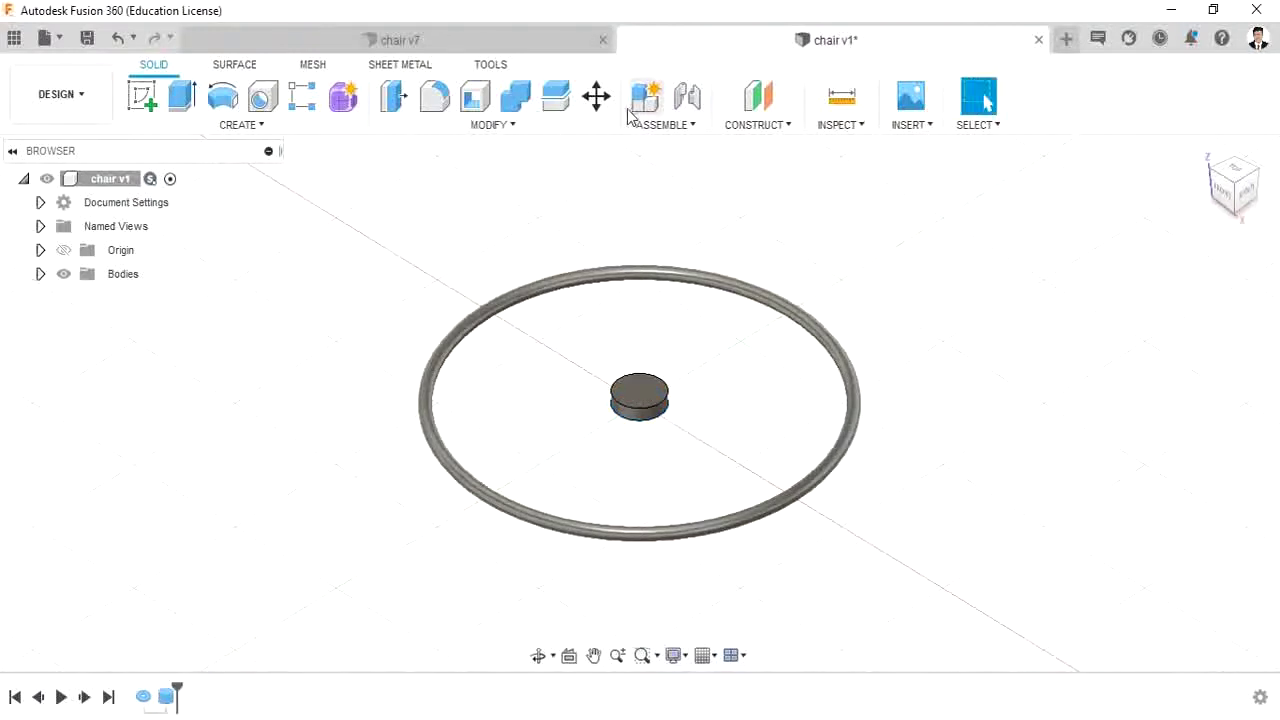
Step: Tilt the ring and cylinder together in the front view and move them -79 mm along X, bringing the ring's lower end to the origin
key("m")
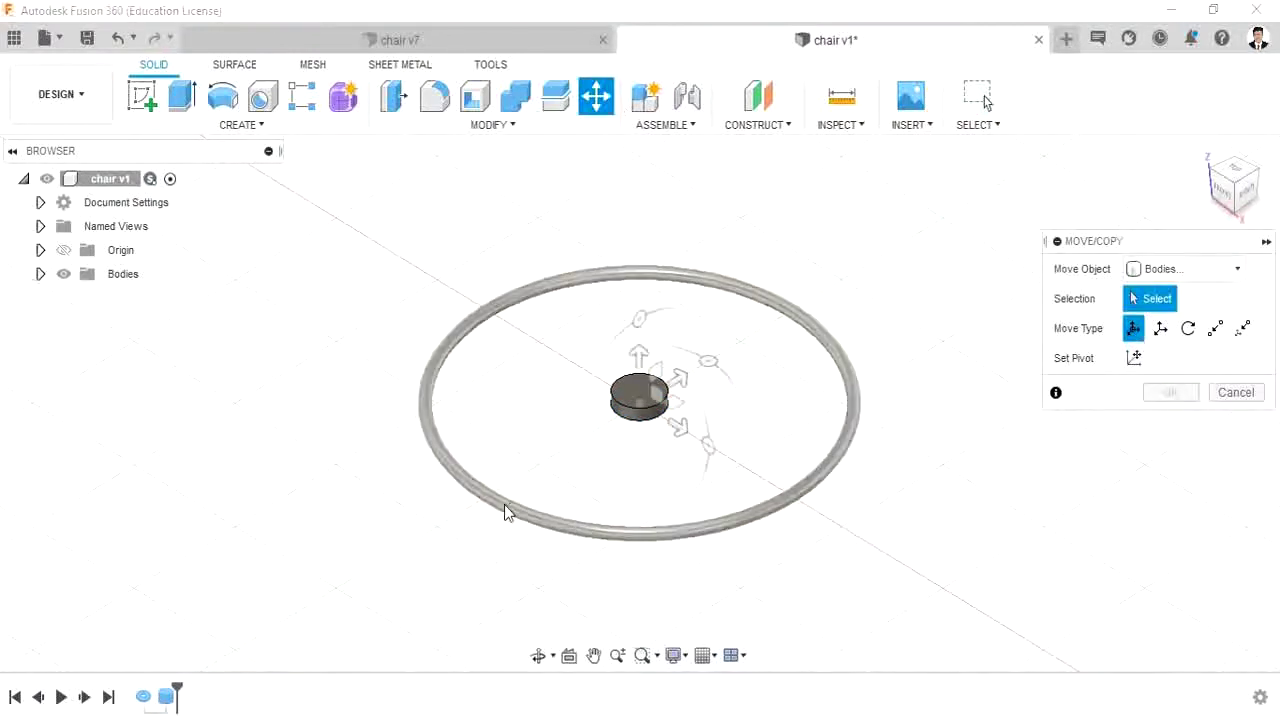
left_click(506, 510)
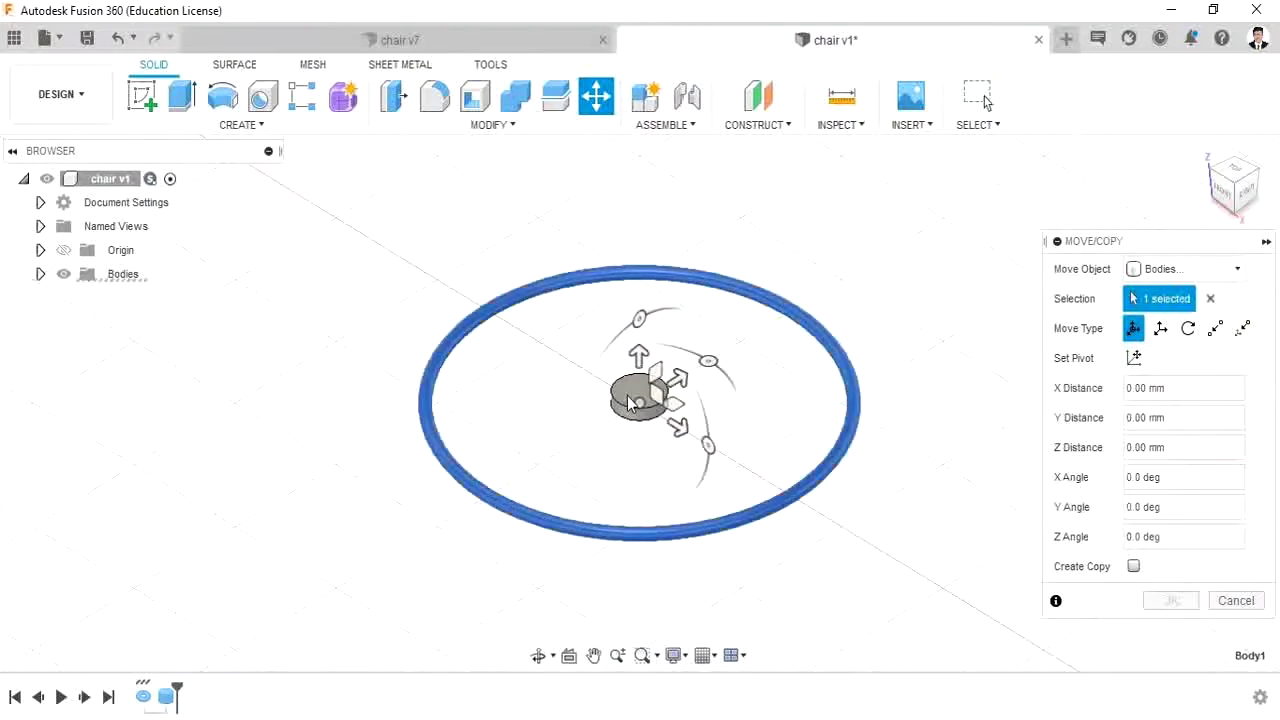
left_click(1221, 192)
left_click_drag(738, 400, 523, 313)
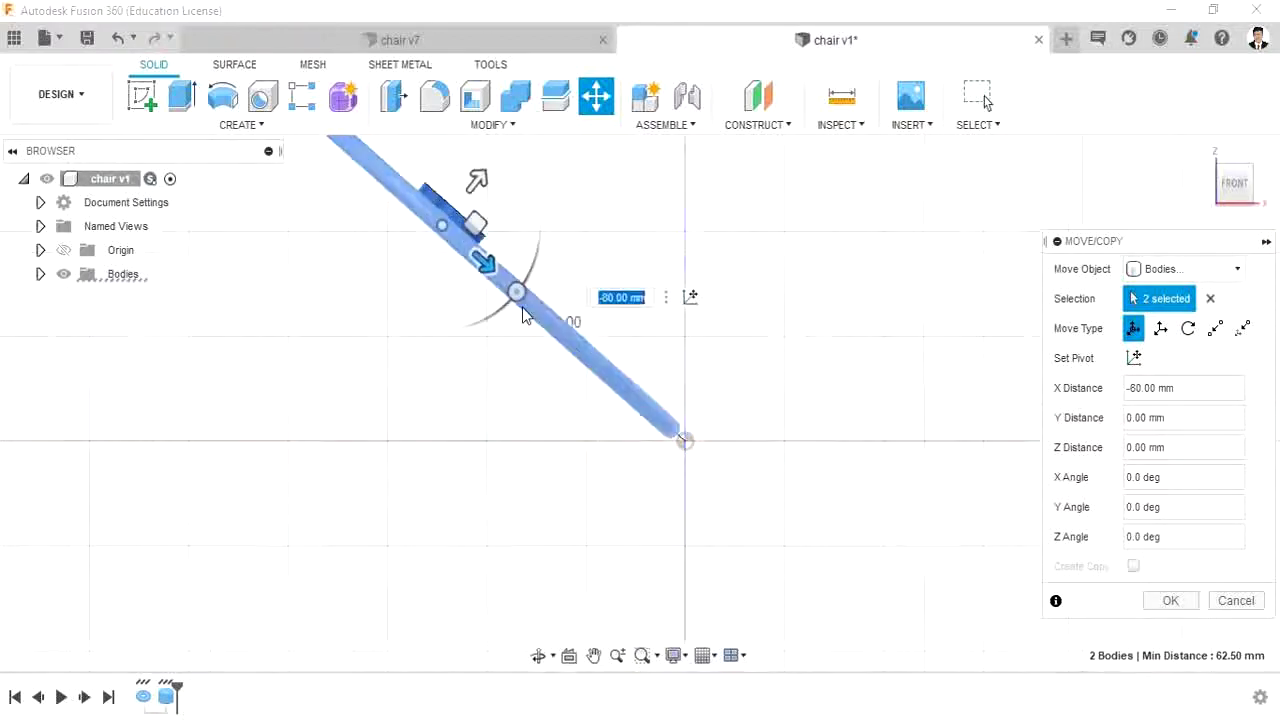
scroll(522, 313, "up", 5)
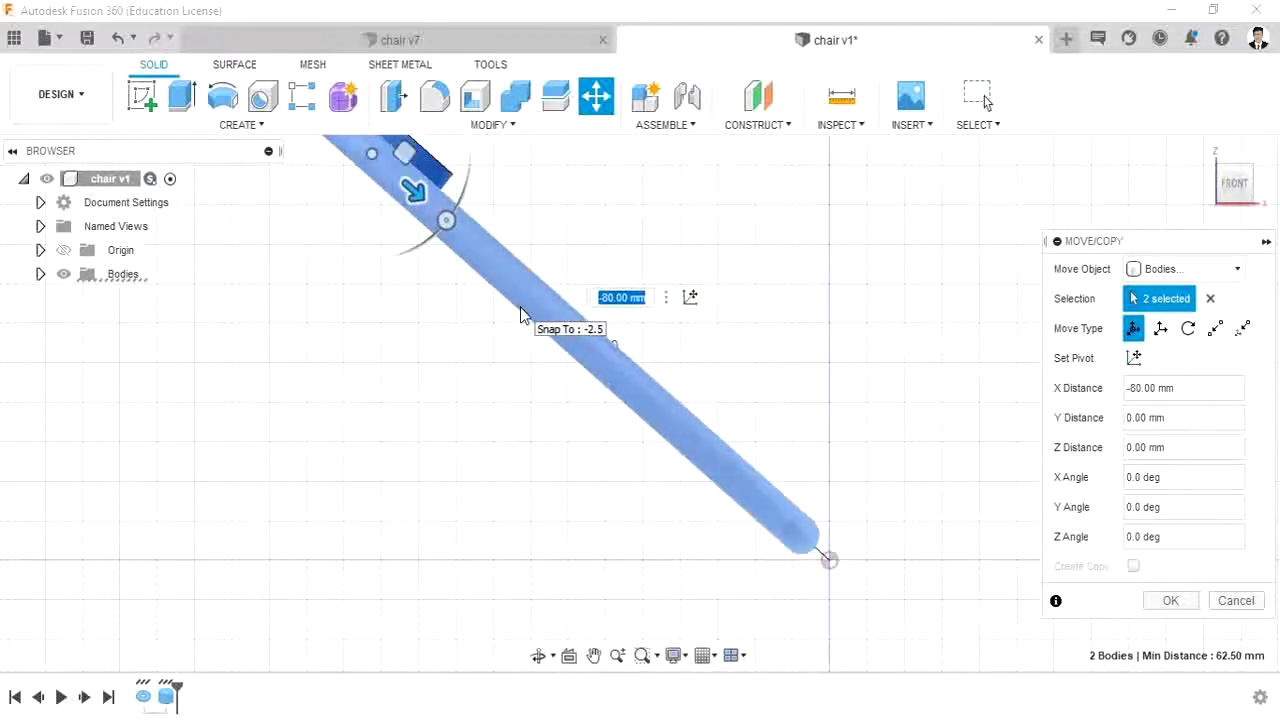
mouse_move(446, 225)
left_mouse_down()
mouse_move(421, 199)
mouse_move(448, 203)
left_mouse_up()
scroll(510, 255, "down", 6)
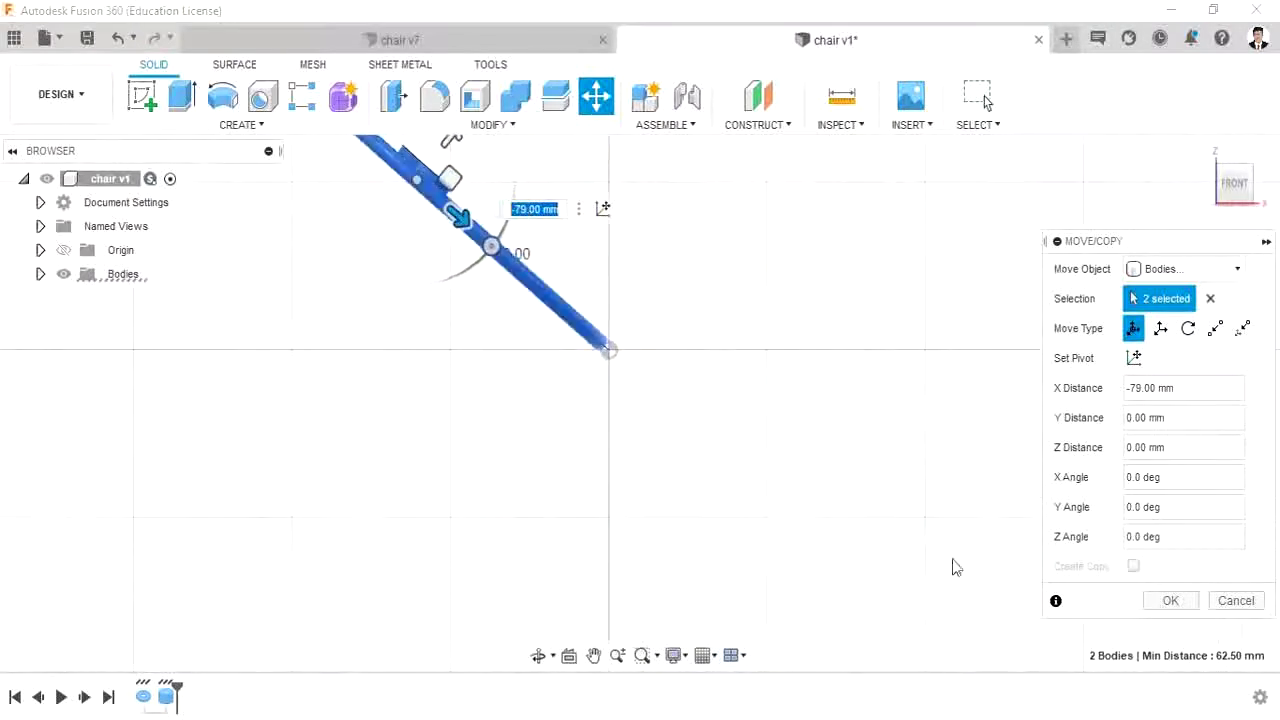
left_click(1193, 607)
Step: Move only the cylinder body -58 mm in Z along its tilted axis, away from the ring
left_click(596, 96)
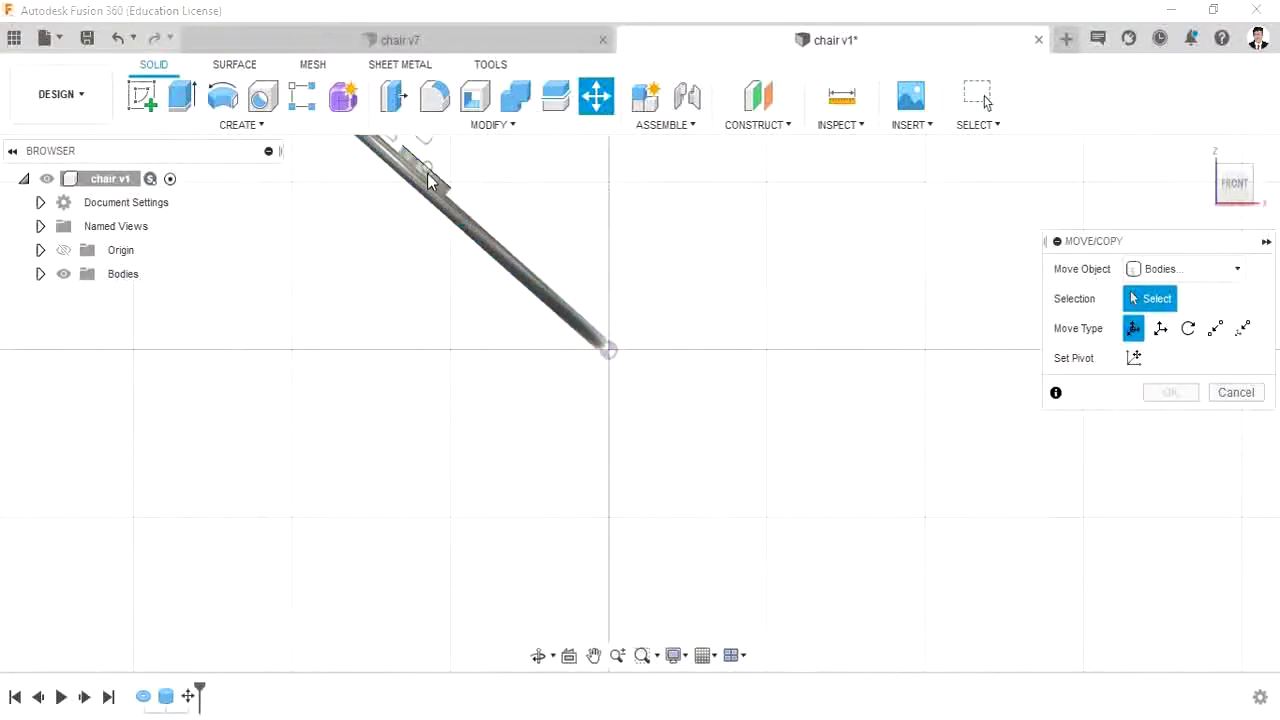
left_click(441, 181)
middle_click_drag(441, 181, 556, 228)
left_click_drag(575, 165, 450, 318)
scroll(449, 330, "up", 5)
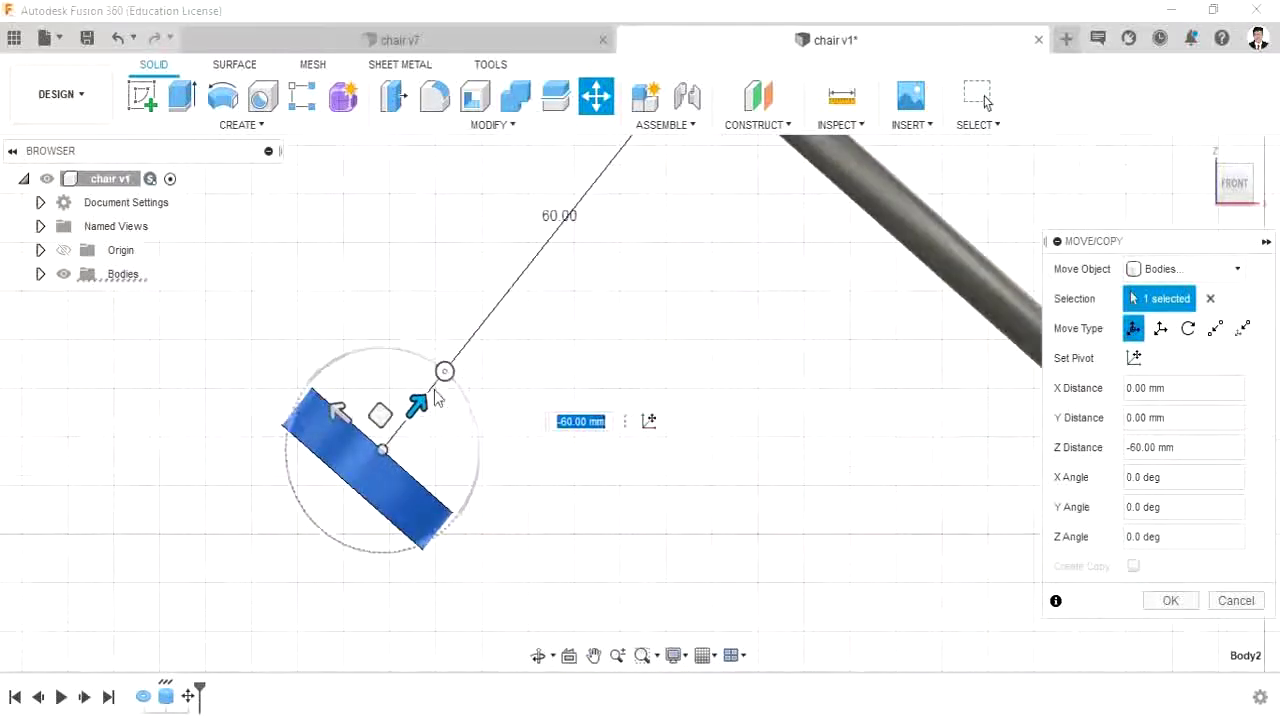
left_click_drag(418, 405, 455, 390)
scroll(706, 508, "down", 3)
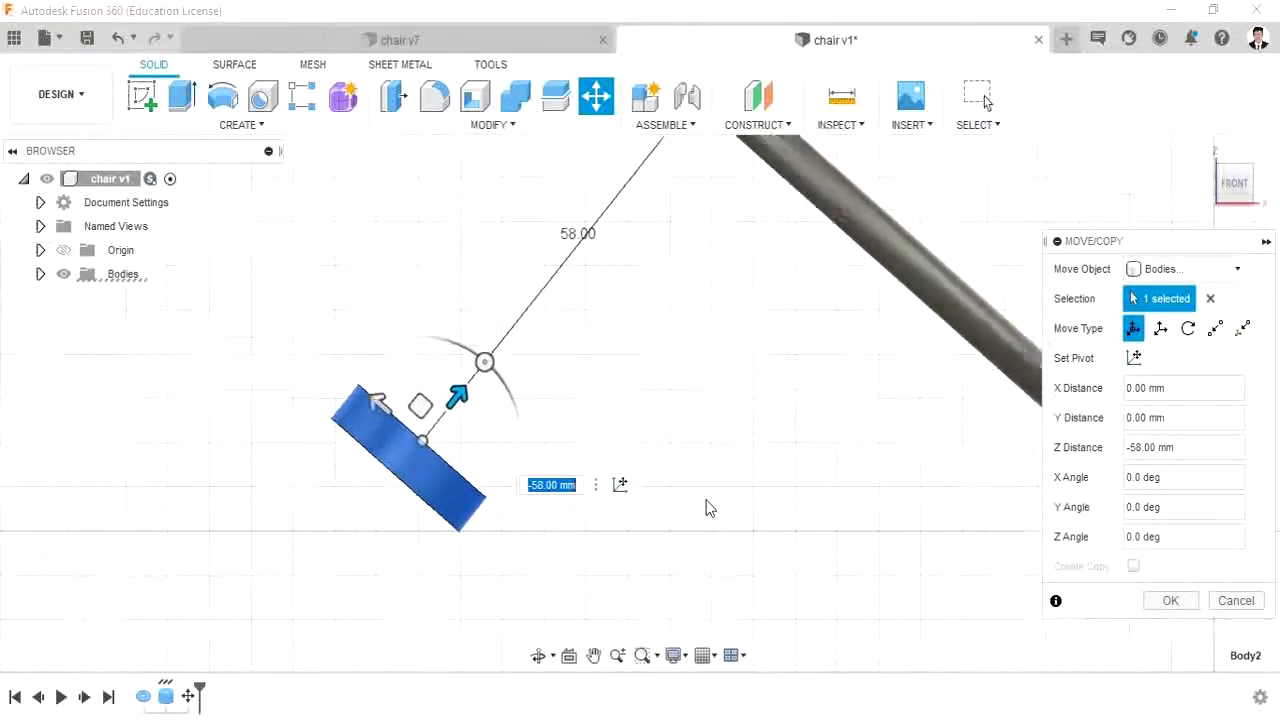
scroll(707, 508, "down", 2)
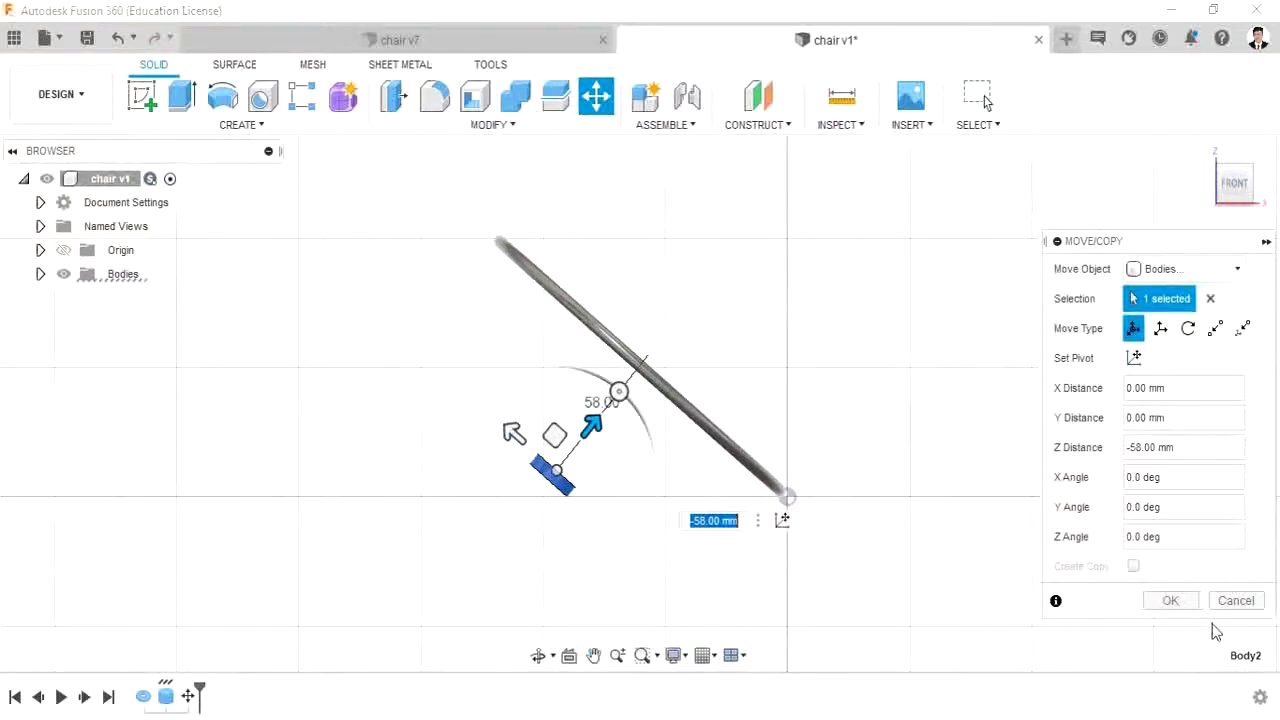
left_click(1170, 600)
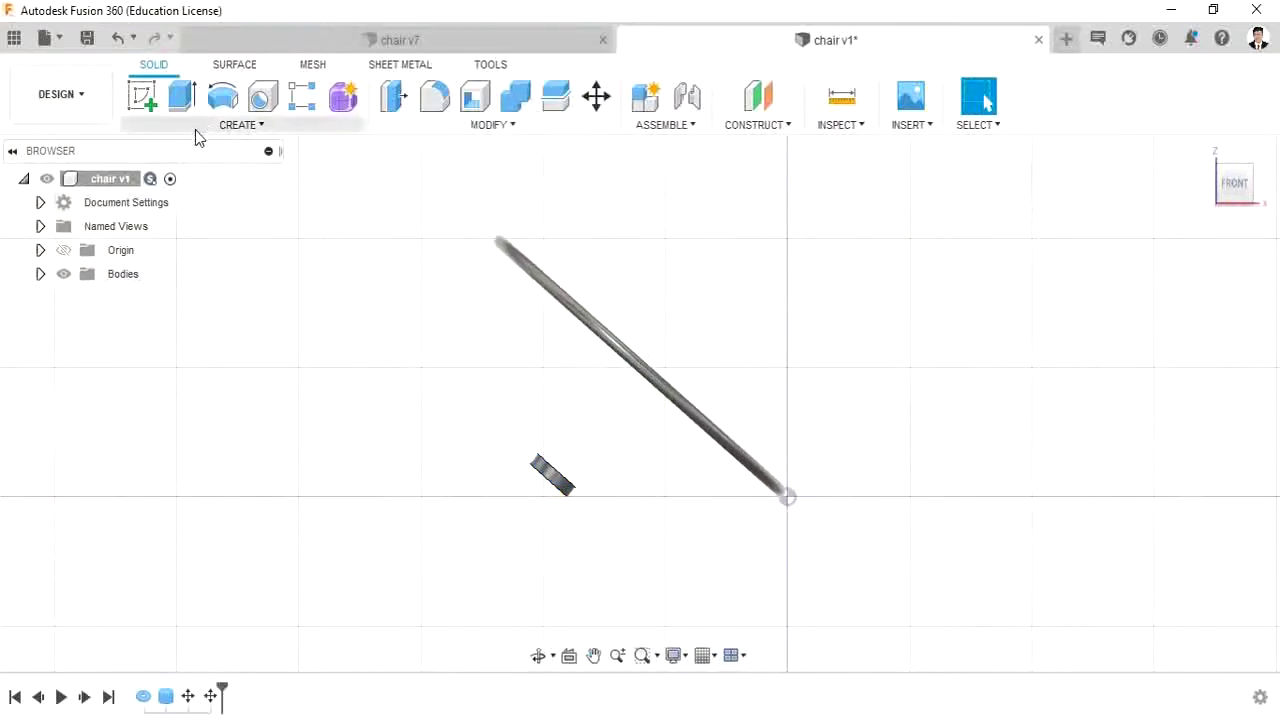
Step: Start a sketch on the front plane and project the ring and cylinder bodies into it
left_click(150, 97)
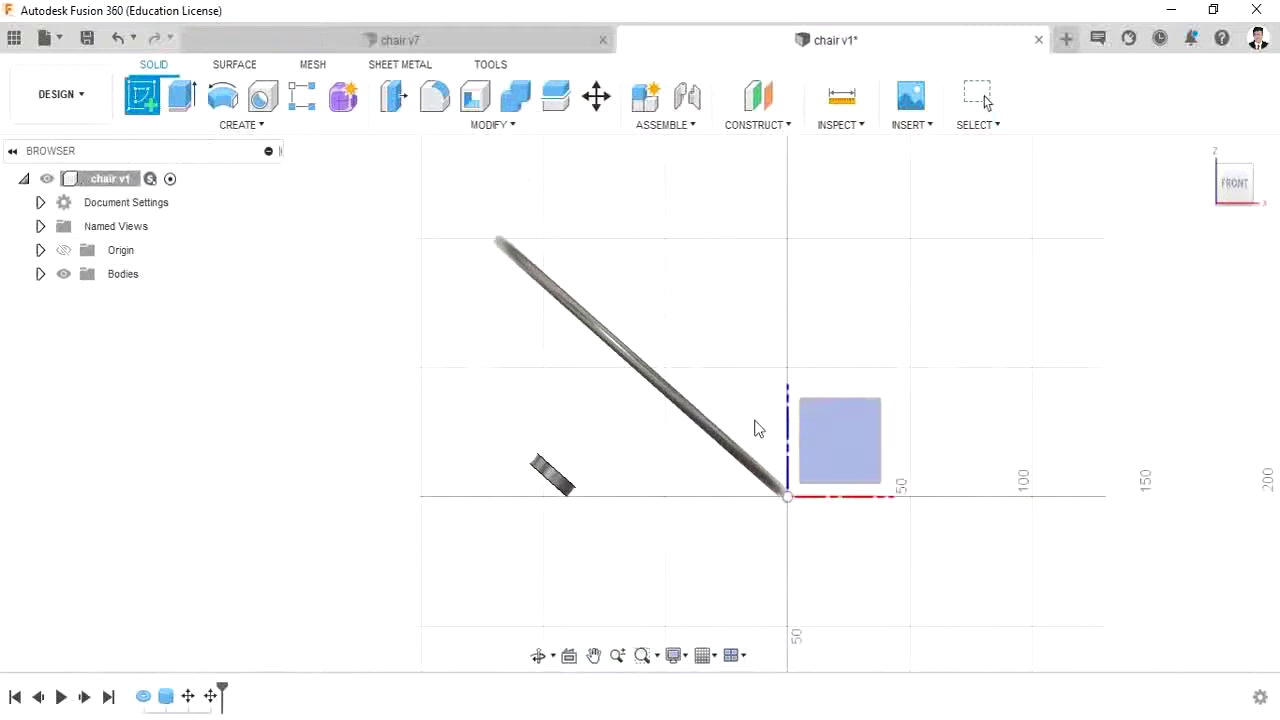
left_click(829, 441)
left_click(148, 100)
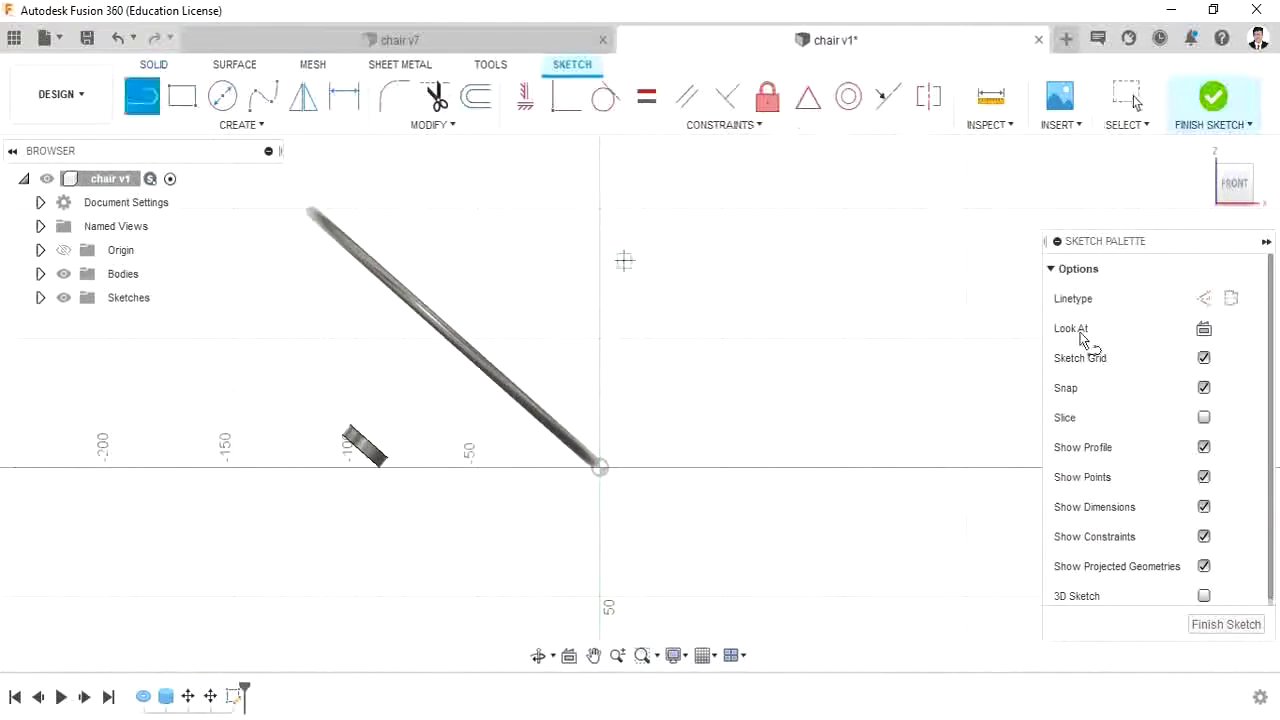
left_click(241, 124)
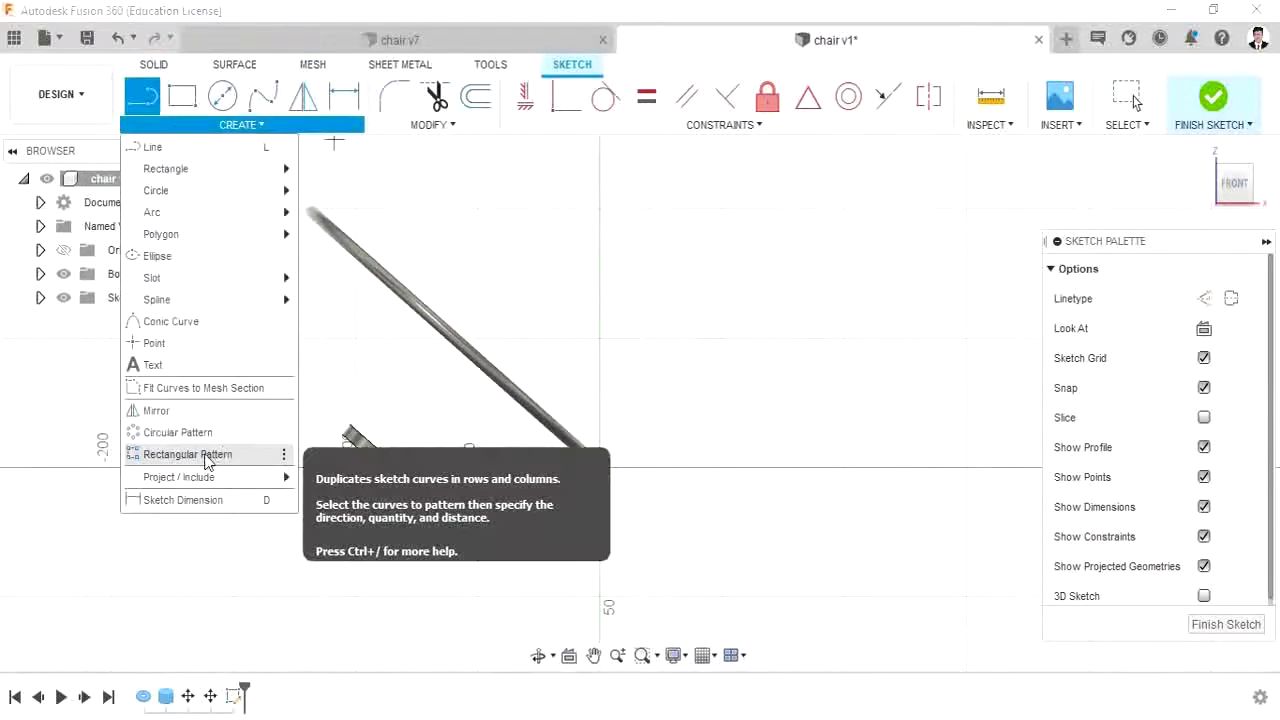
mouse_move(240, 477)
left_click(350, 470)
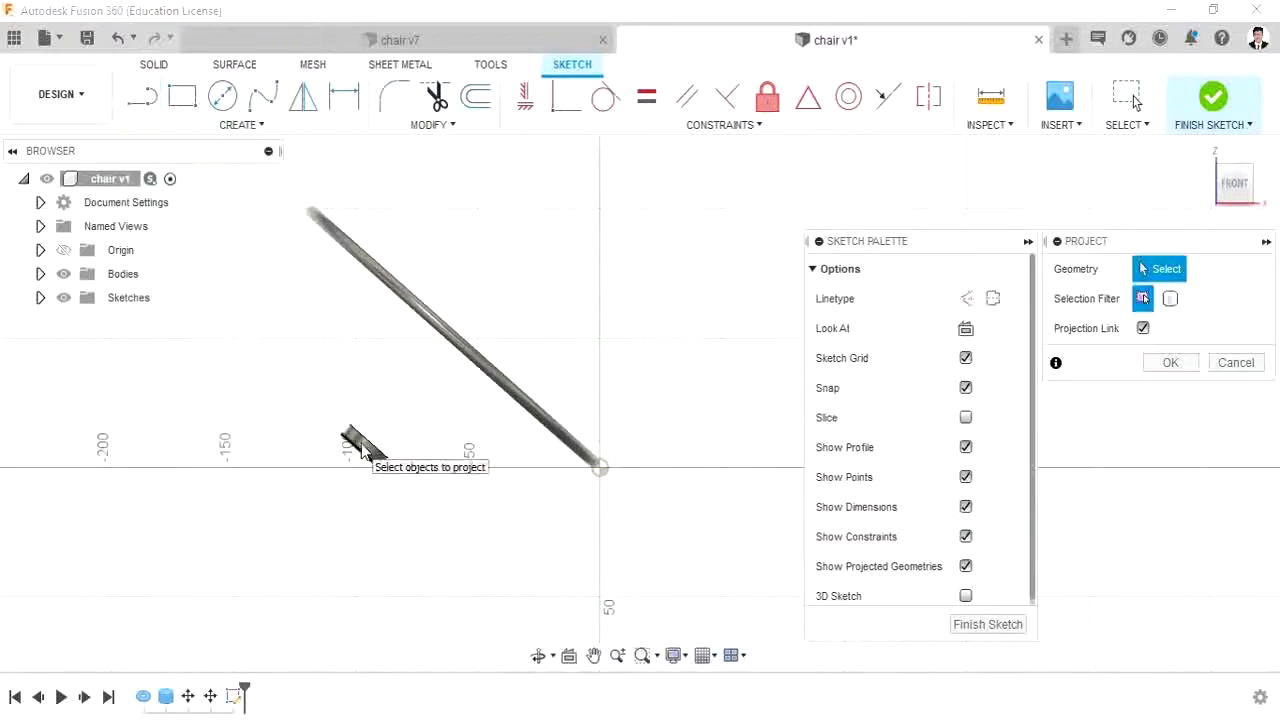
left_click(451, 339)
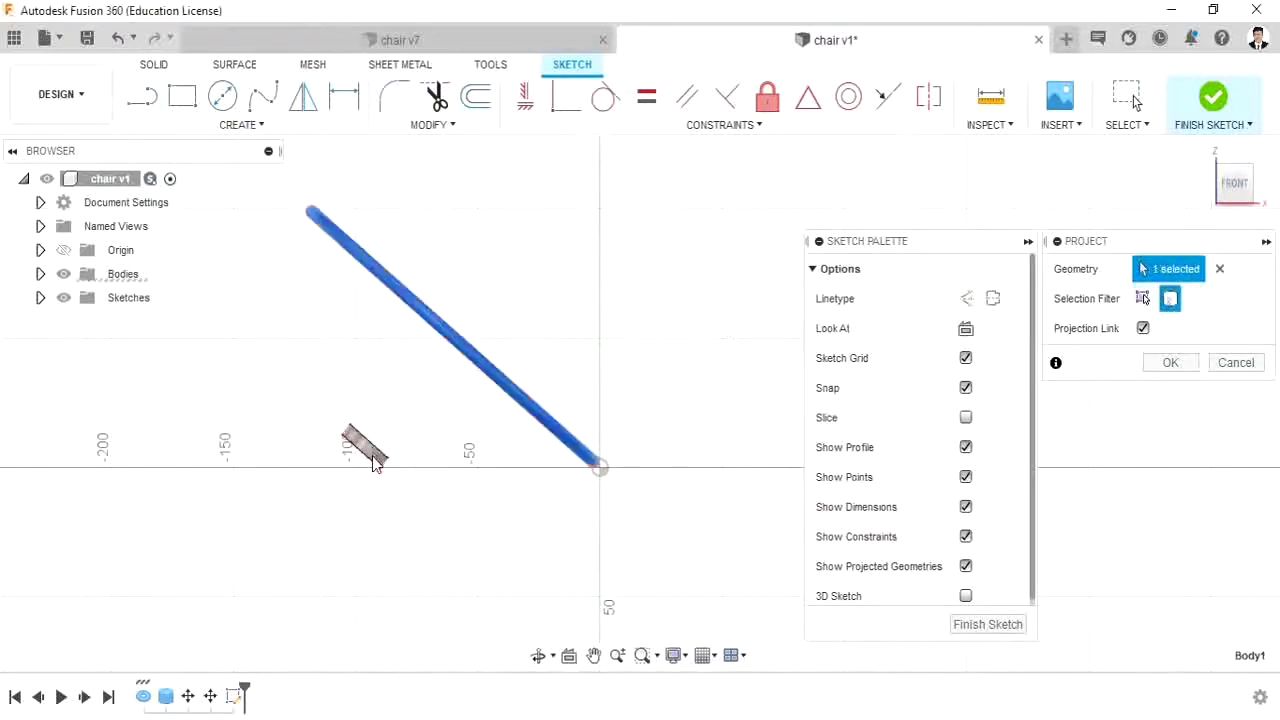
left_click(1168, 363)
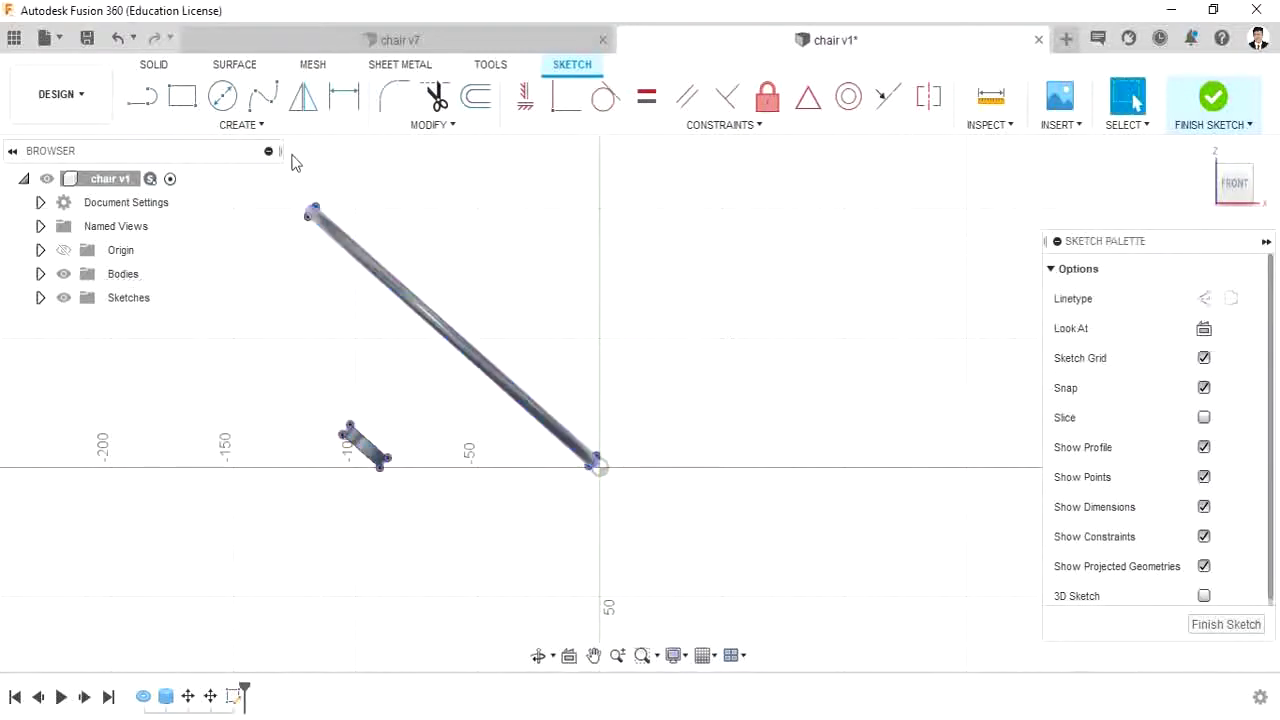
Step: Sketch a construction line crossing the cylinder and ring, and apply a midpoint constraint between it and the ring's projected edge
key("l")
left_click(1203, 298)
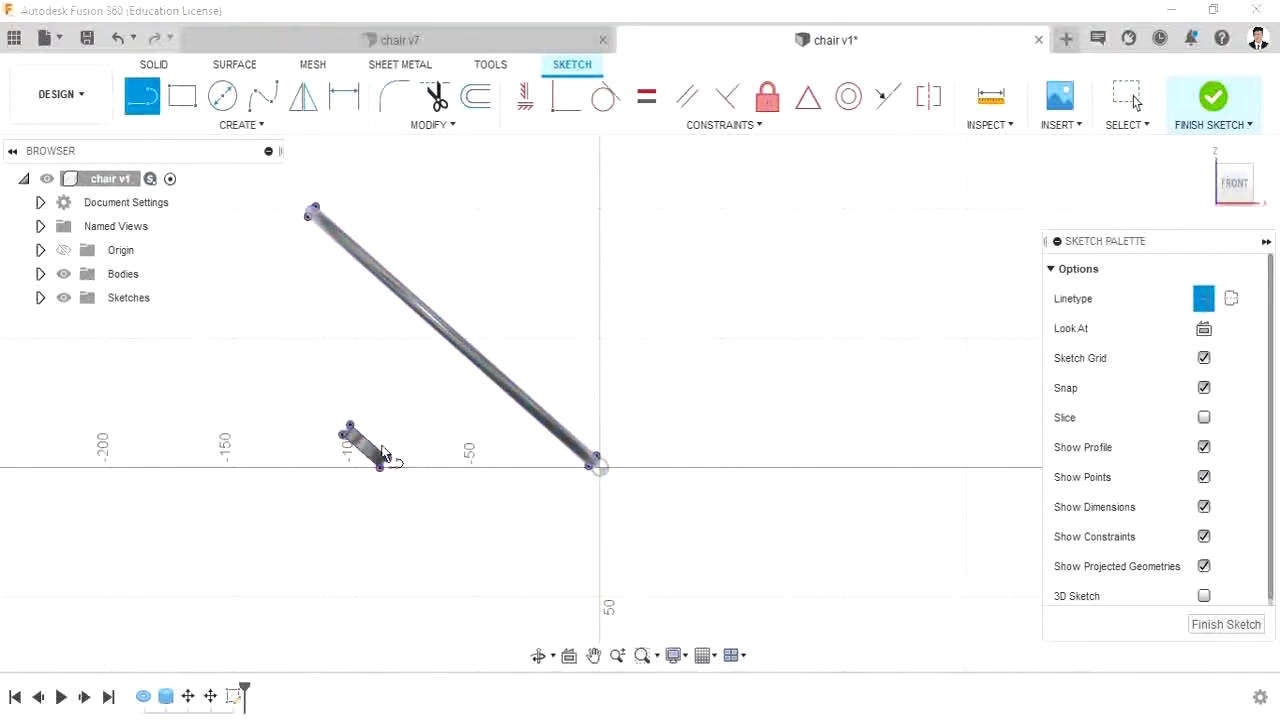
left_click(334, 476)
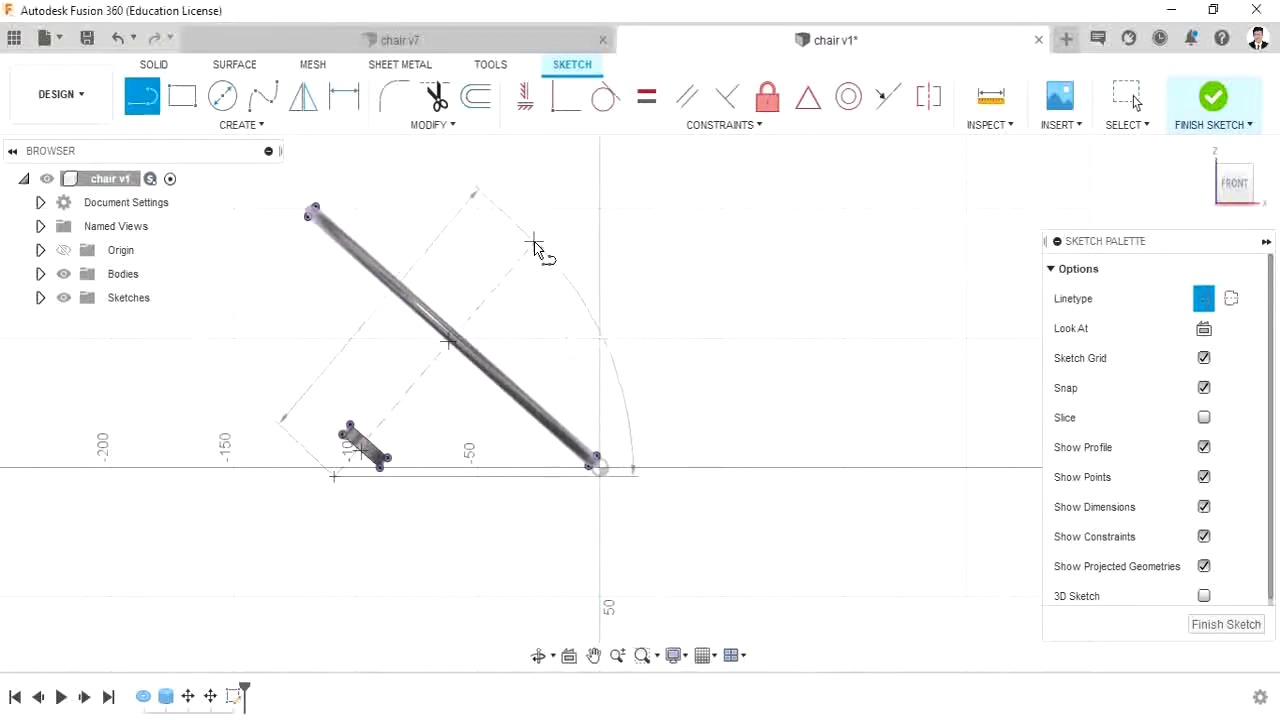
left_click(533, 243)
key("Escape")
left_click(808, 97)
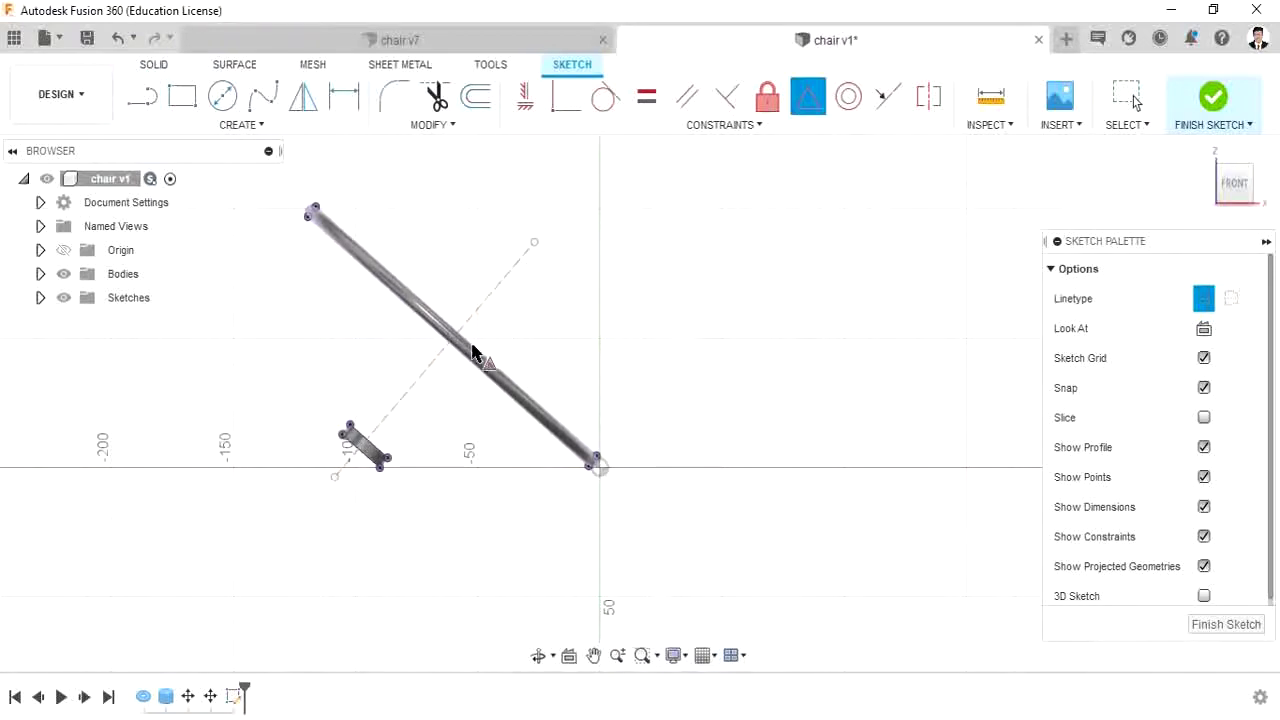
left_click(469, 317)
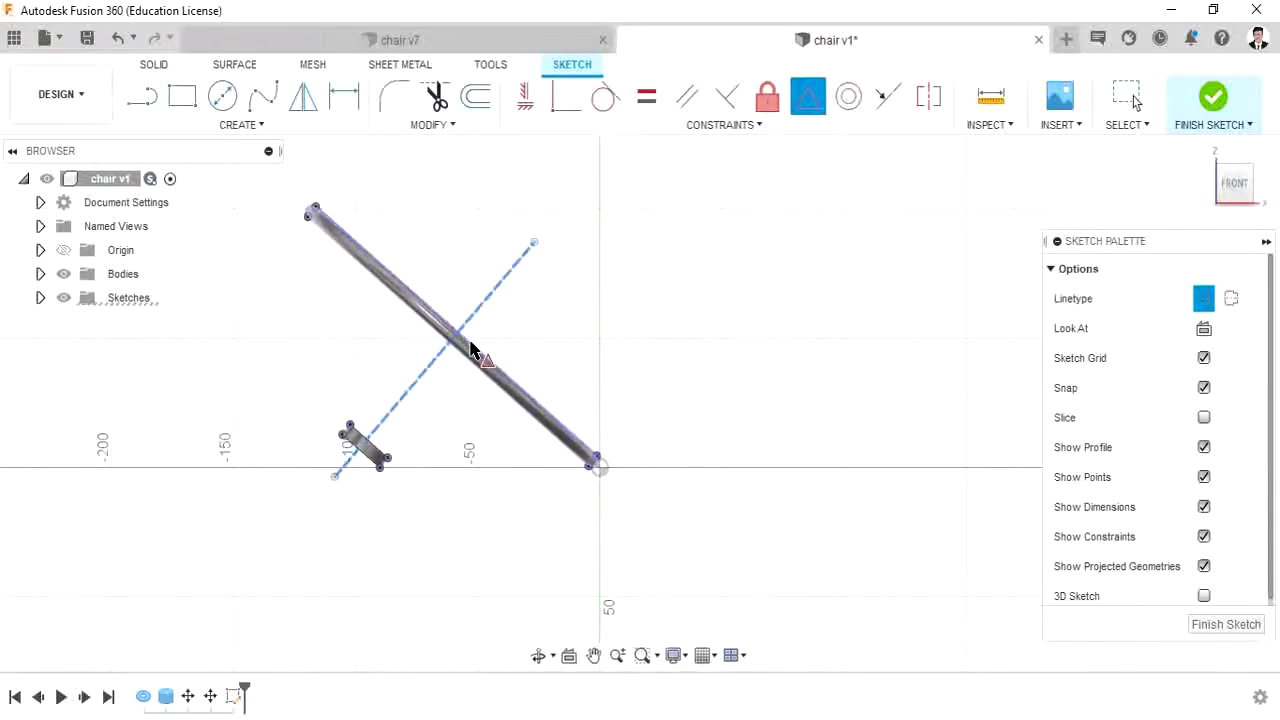
left_click(471, 349)
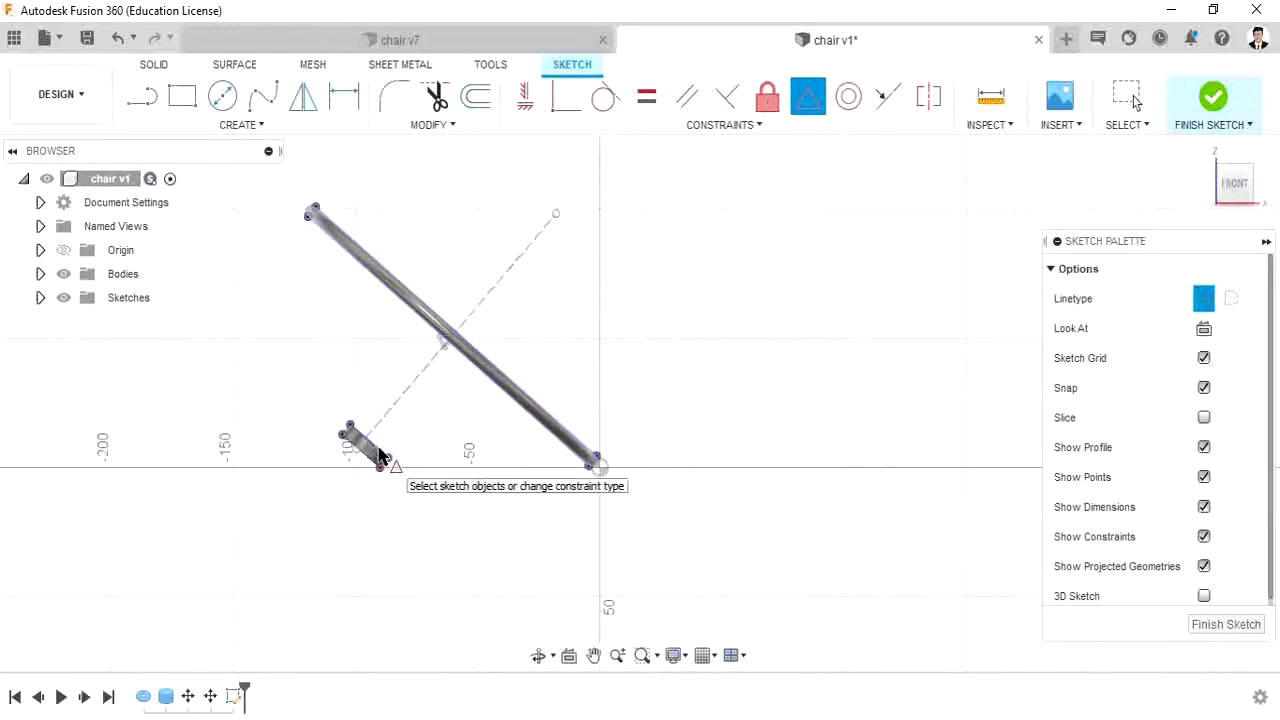
Step: Try to apply a midpoint constraint between the cylinder's projected edge and the construction line
left_click(376, 455)
left_click(383, 432)
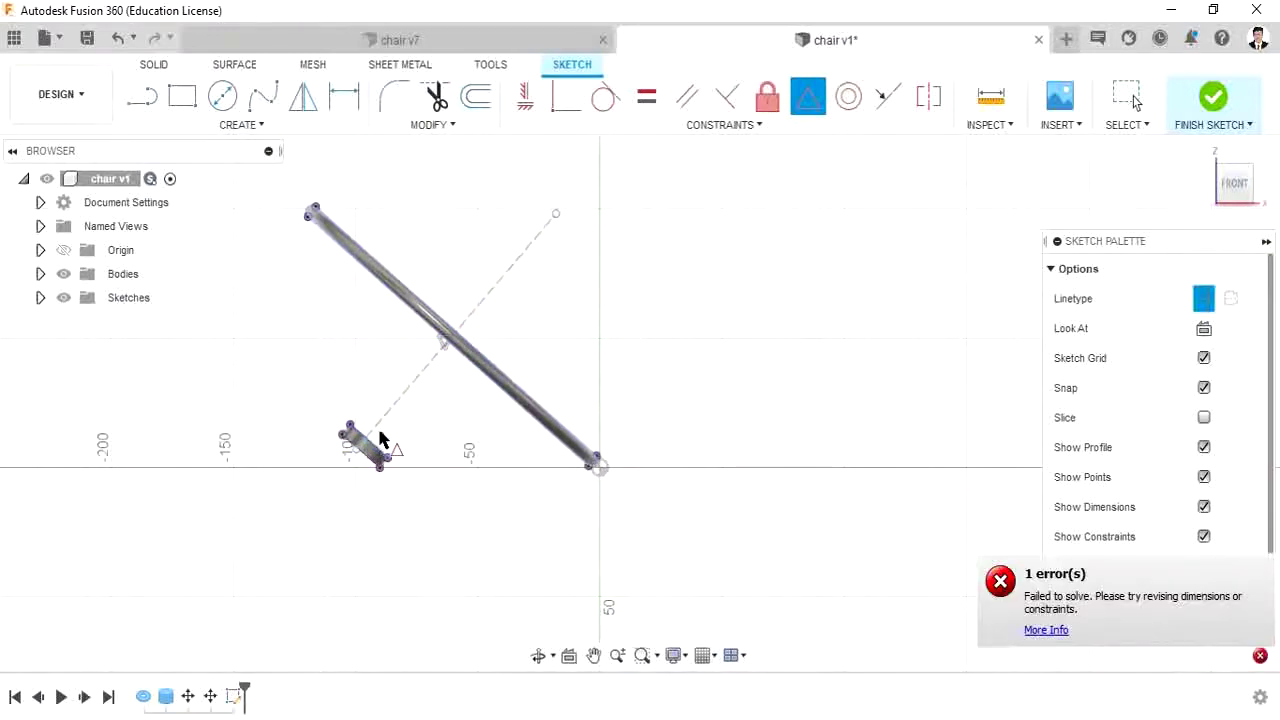
left_click(384, 450)
scroll(378, 448, "up", 8)
scroll(748, 418, "down", 3)
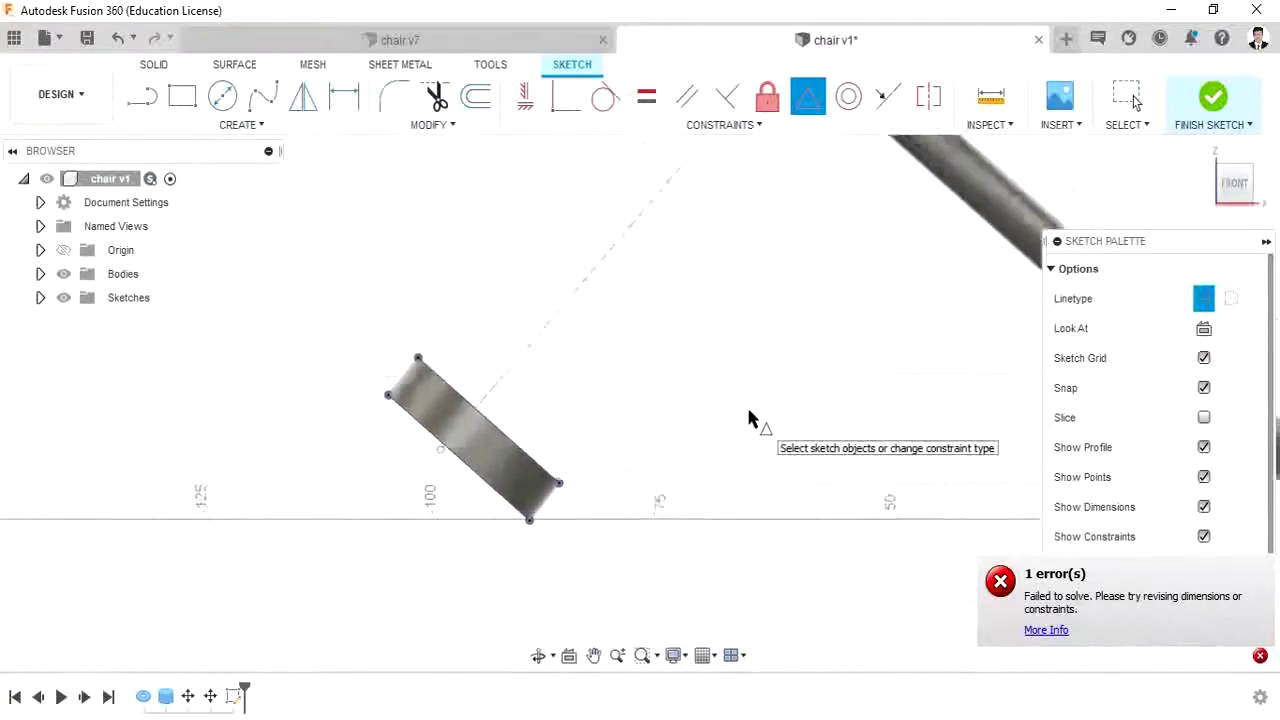
scroll(755, 412, "down", 6)
key("Escape")
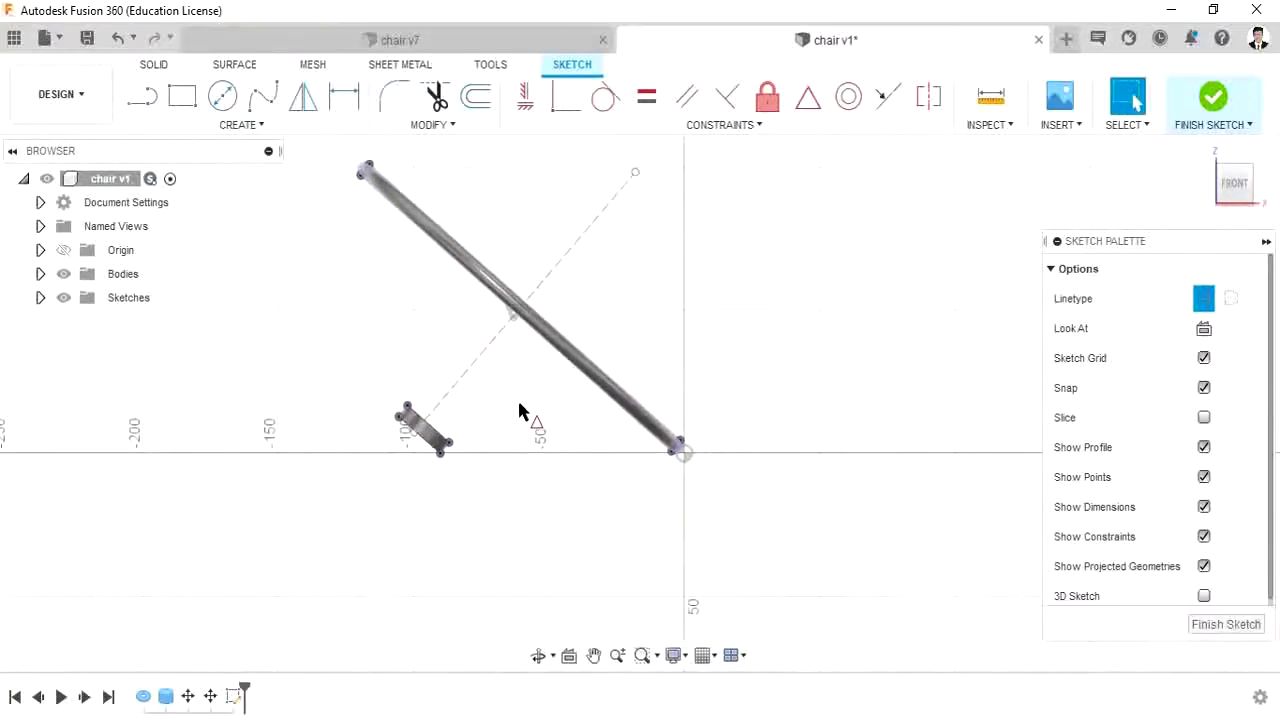
Step: Sketch a construction line from just below the cylinder to the midpoint of the ring's lower projected edge
key("l")
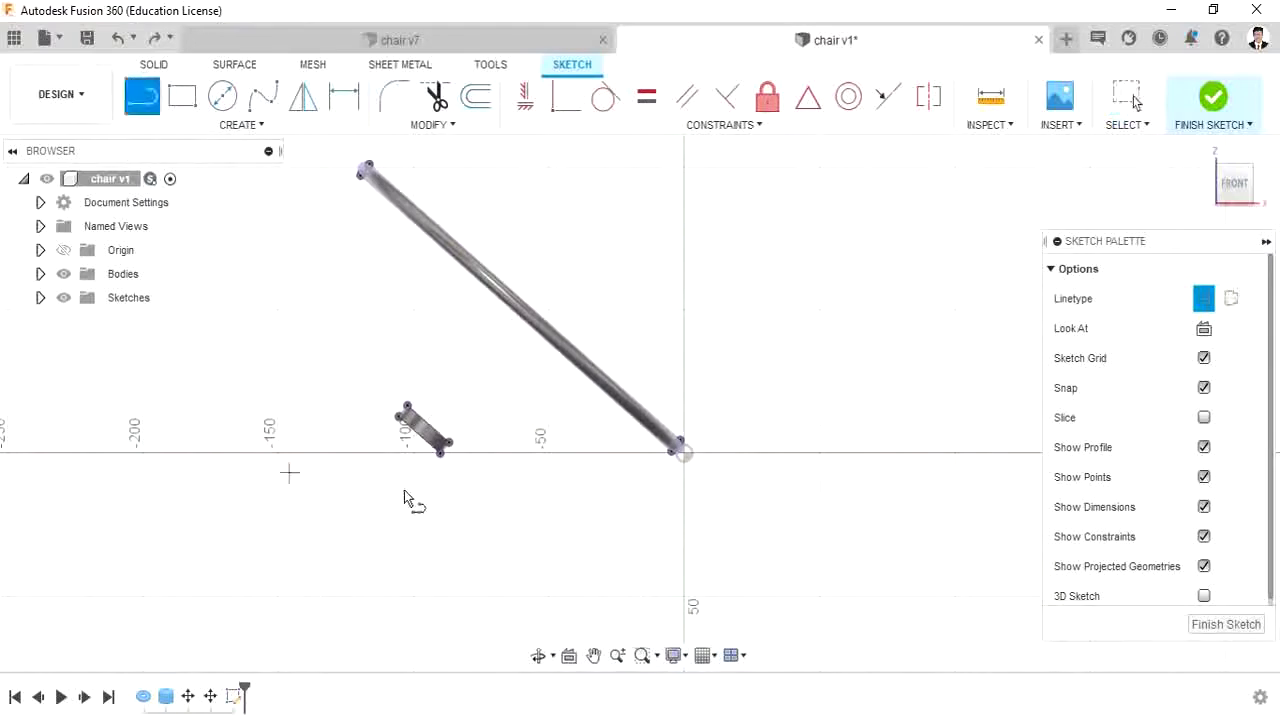
left_click(405, 458)
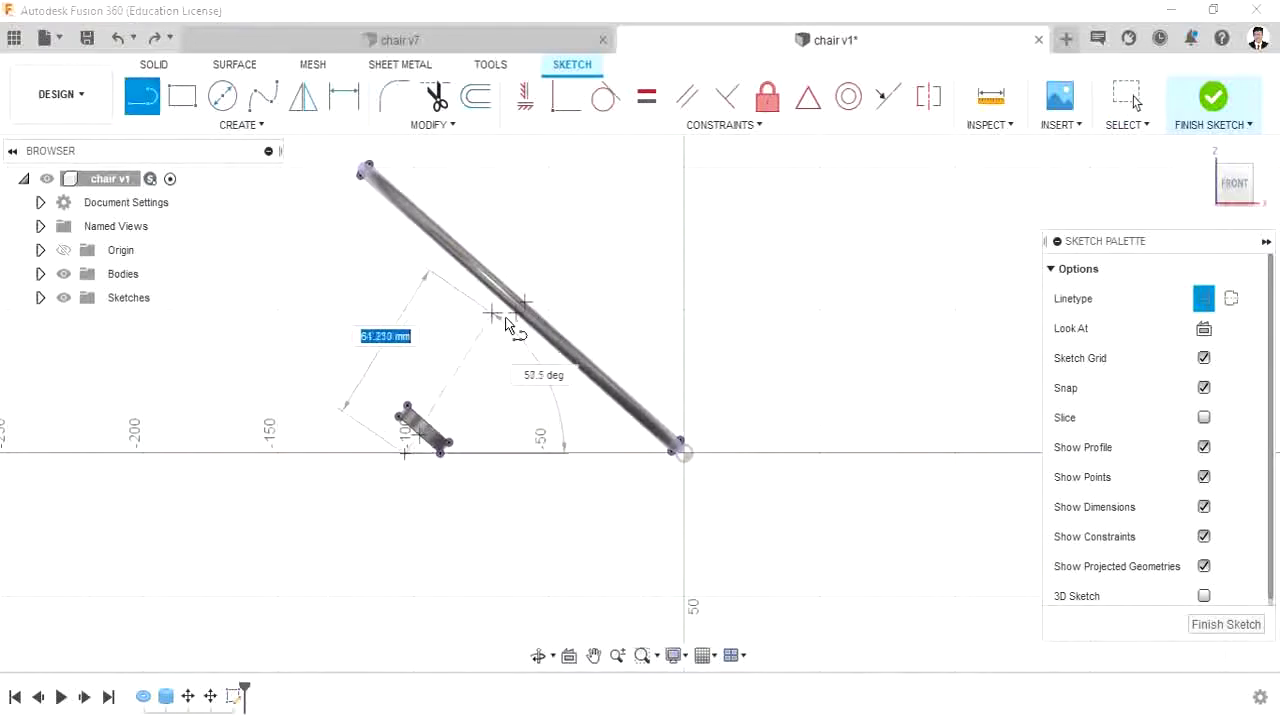
scroll(530, 300, "up", 3)
key("Escape")
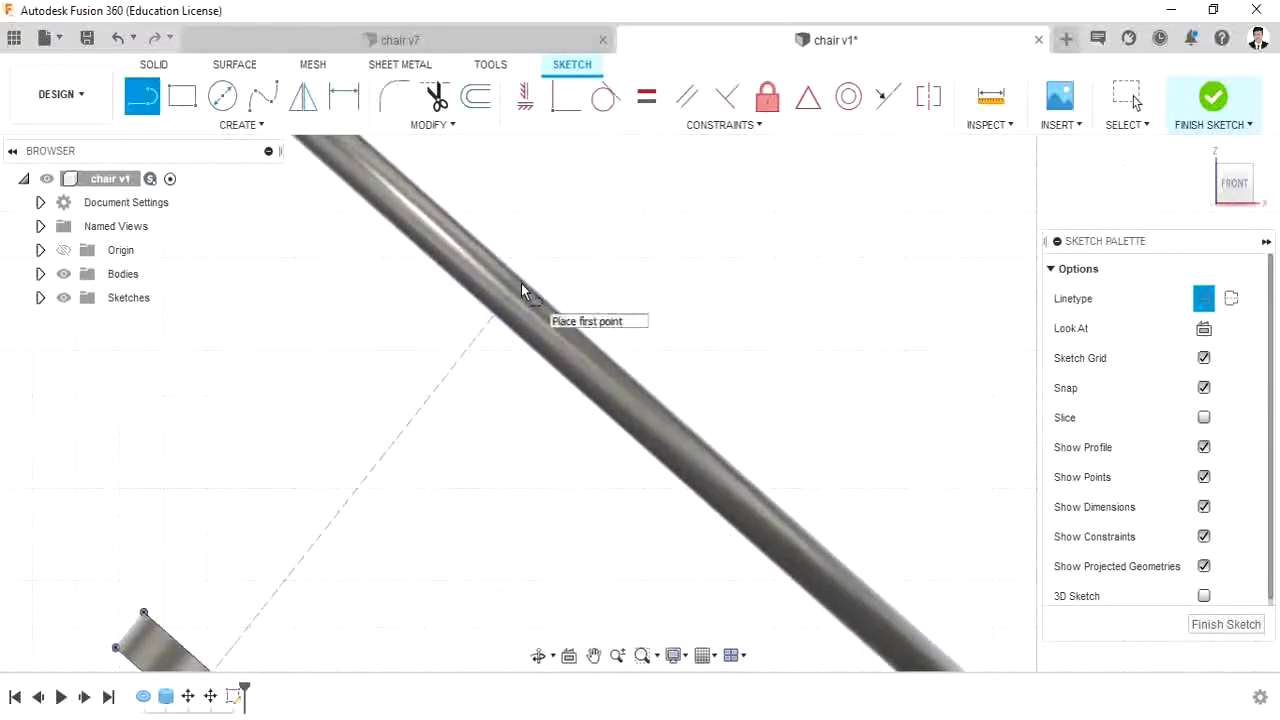
scroll(495, 430, "down", 5)
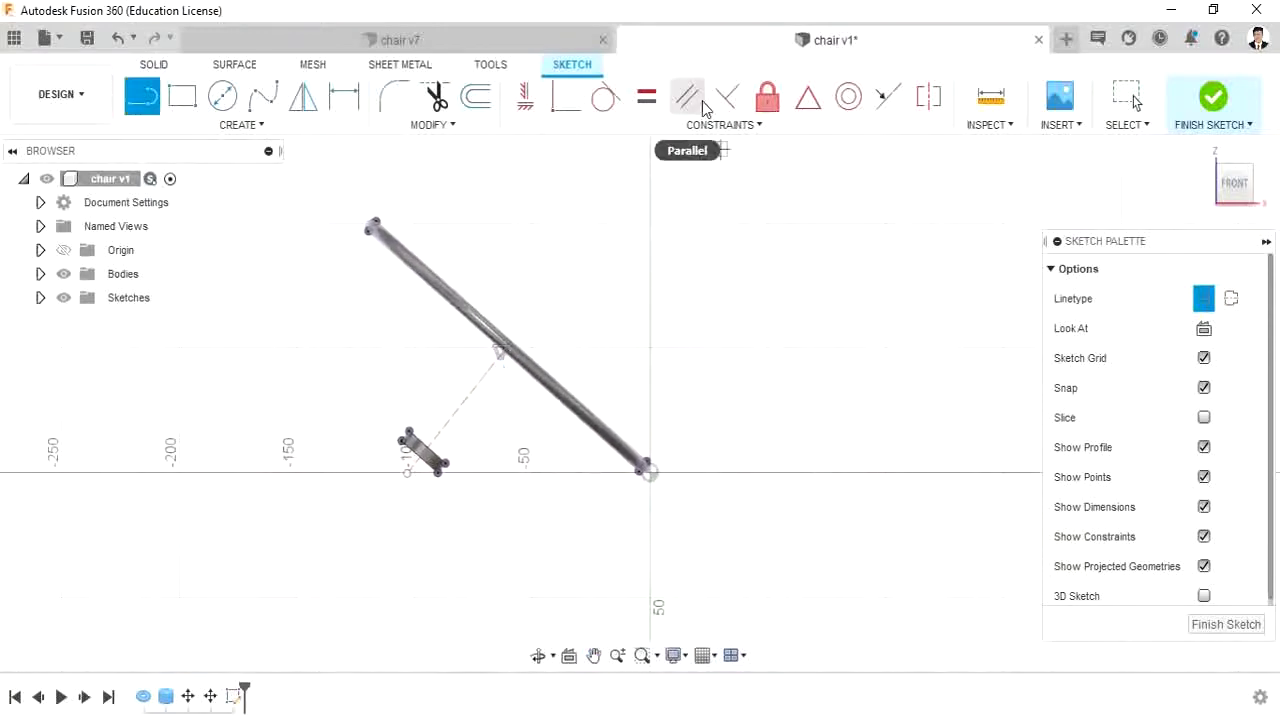
Step: Apply a midpoint constraint between the construction line and the cylinder's projected edge facing the ring
left_click(808, 96)
scroll(466, 443, "up", 5)
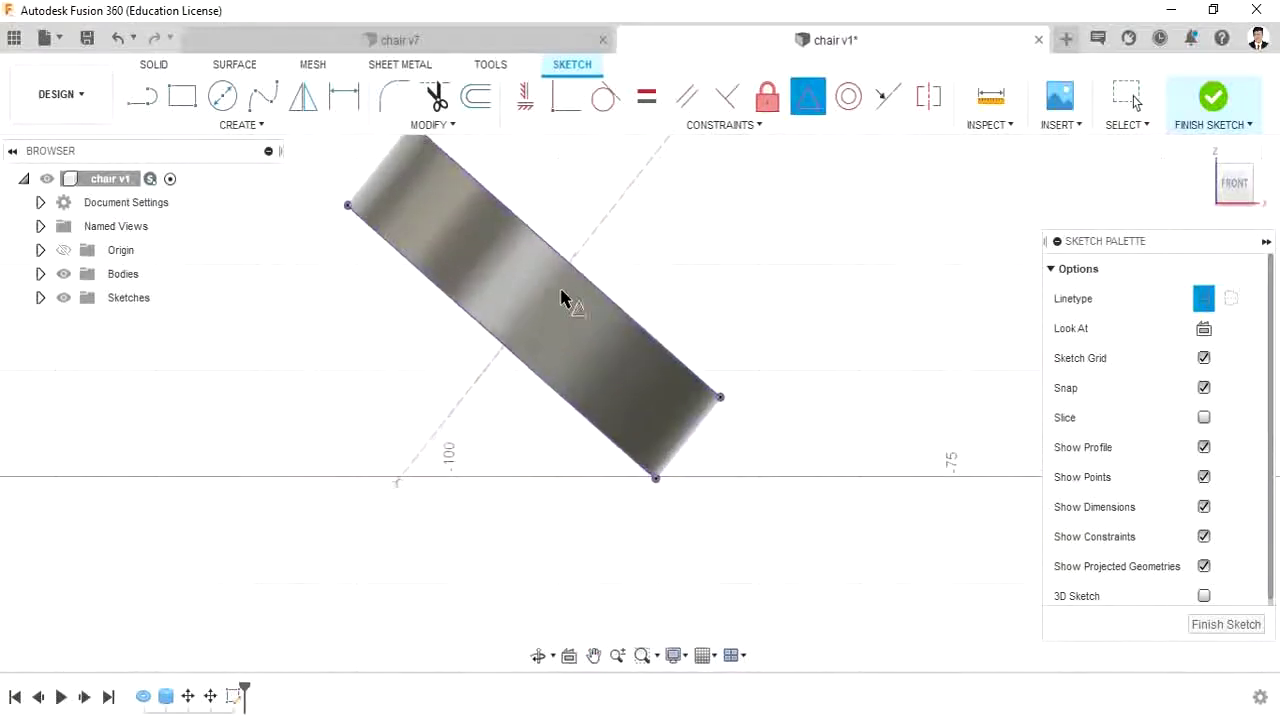
left_click(581, 256)
left_click(563, 477)
scroll(563, 477, "down", 4)
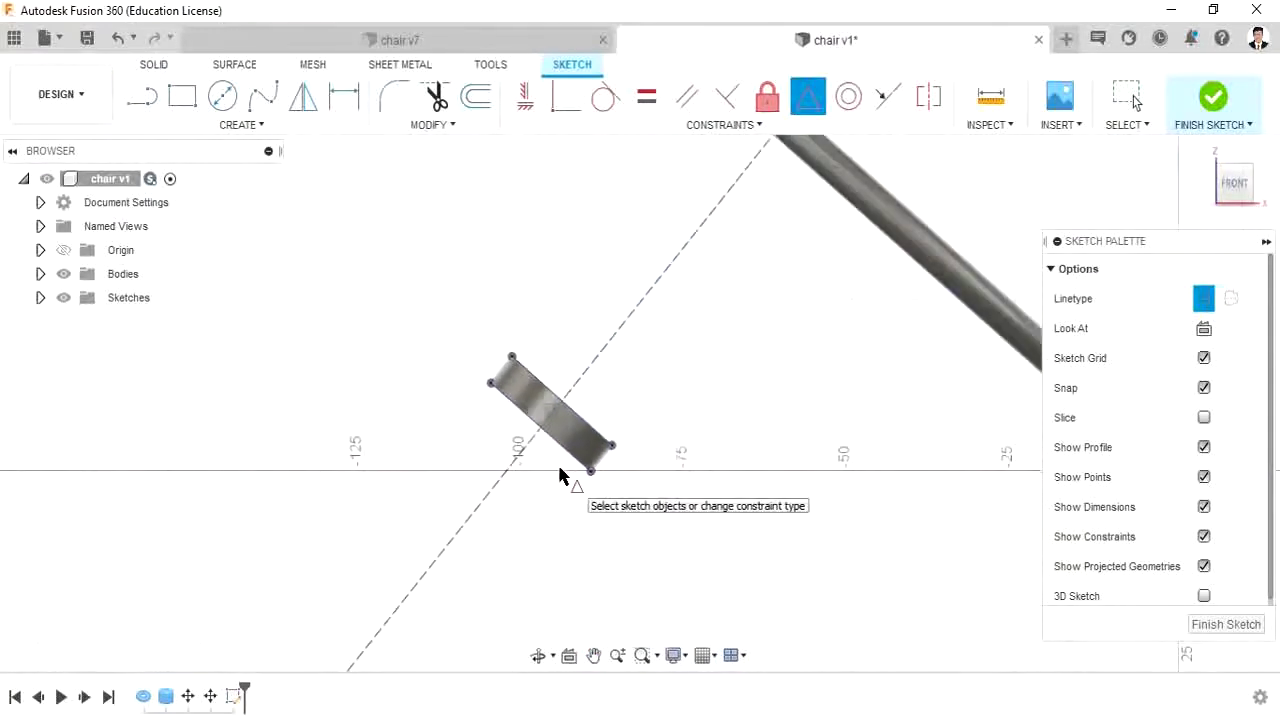
middle_click_drag(563, 477, 348, 599)
Step: Sketch a line of about 89 mm from the cylinder's corner past the ring's lower end, then one of about 76 mm back up outside the ring
key("l")
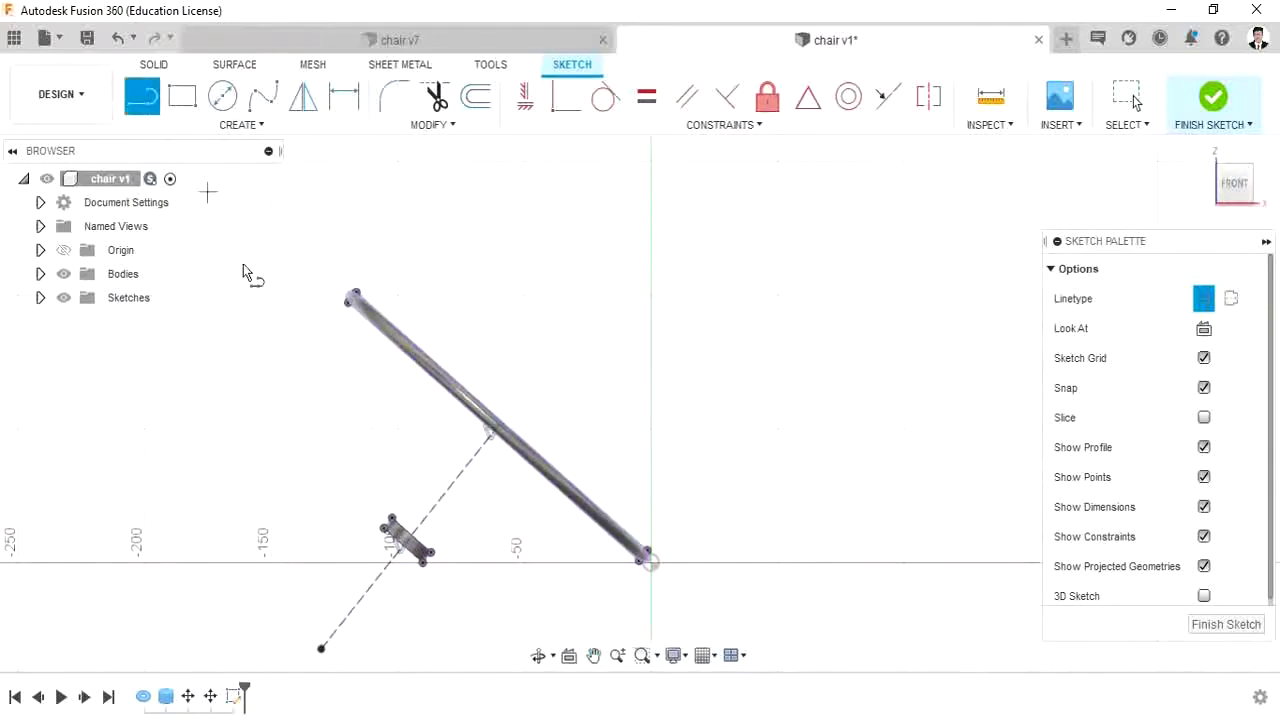
scroll(490, 578, "up", 6)
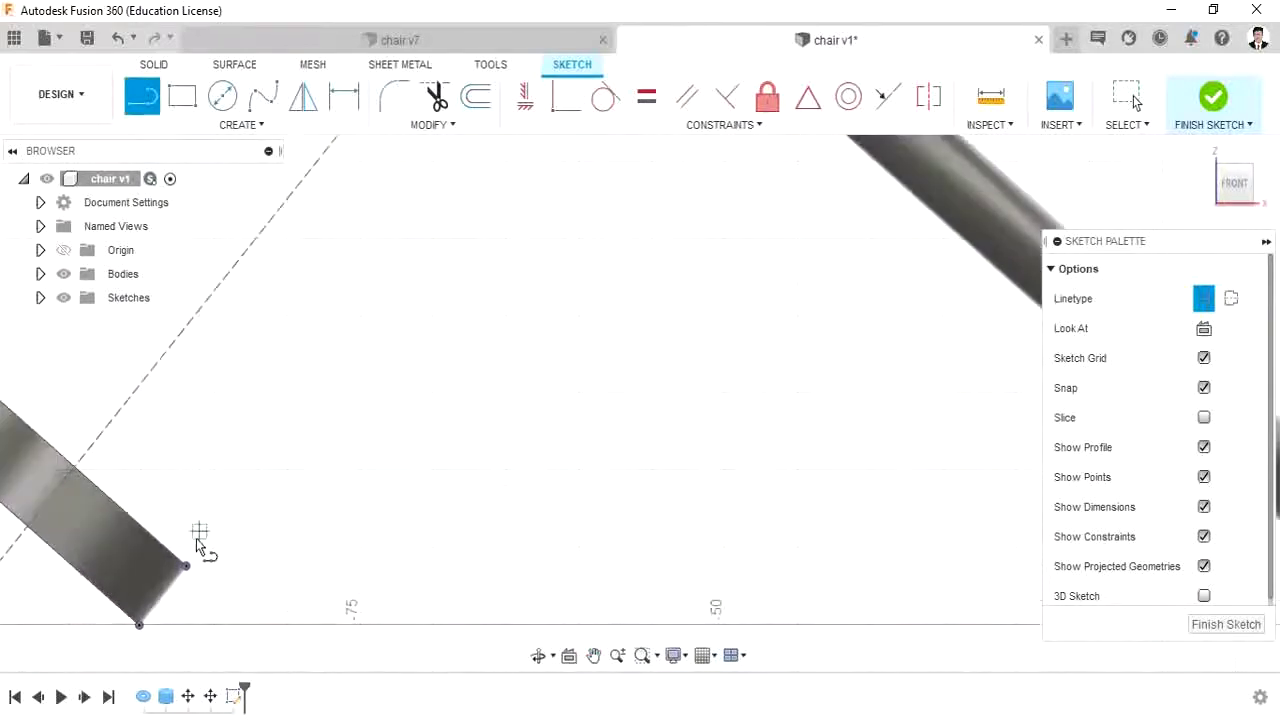
left_click(186, 549)
scroll(580, 530, "down", 3)
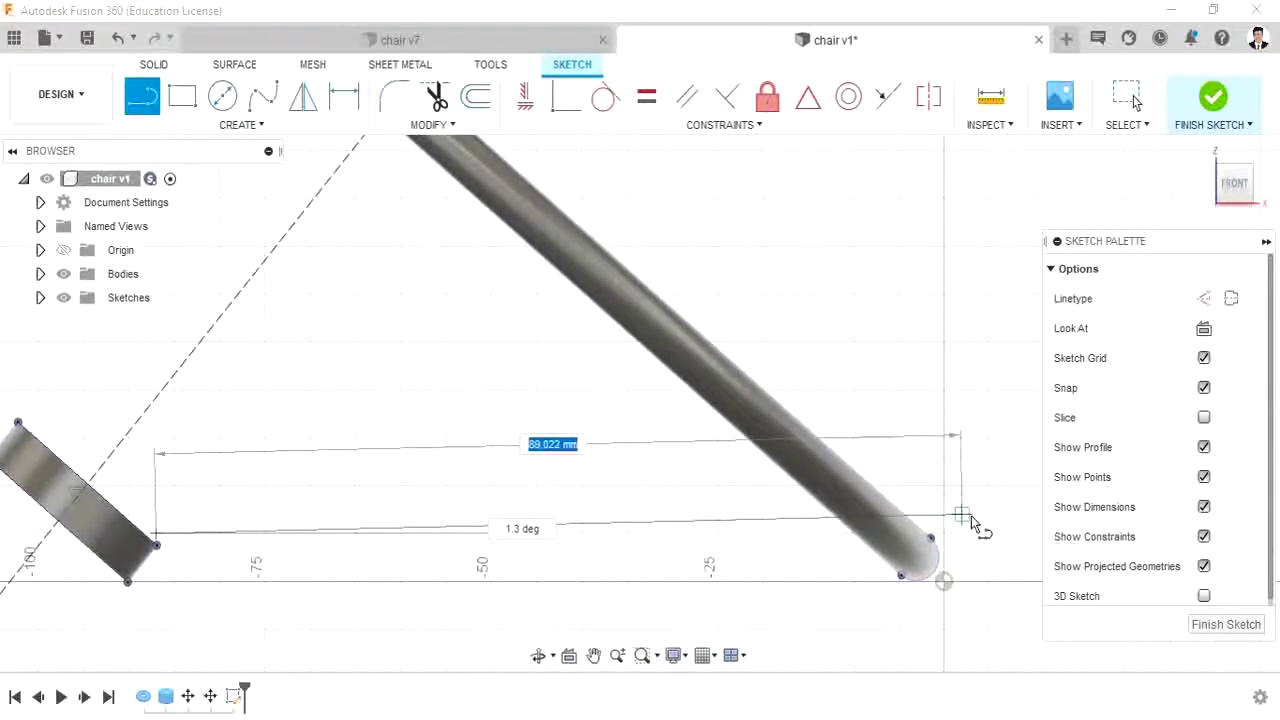
left_click(970, 515)
scroll(766, 366, "down", 3)
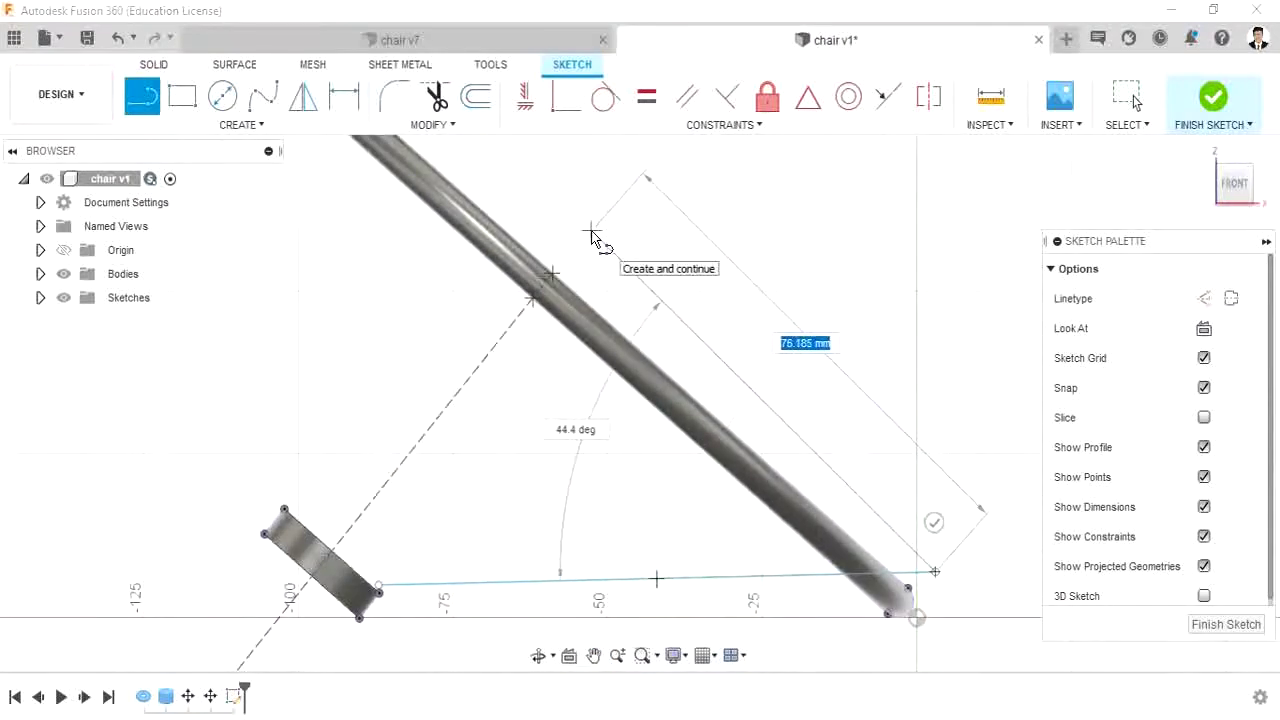
left_click(591, 234)
key("Escape")
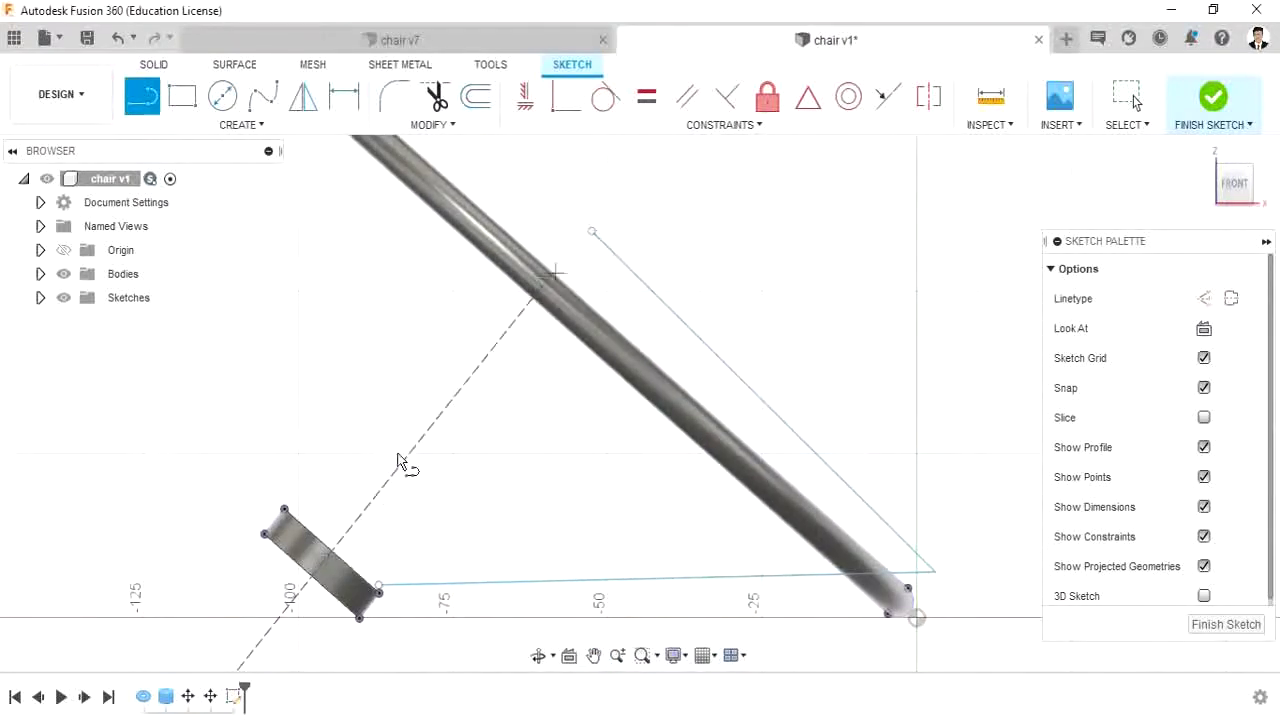
Step: Sketch the profile's edge along the cylinder and a line of about 68 mm along the construction line, and extend the open outer line to meet it
left_click(378, 585)
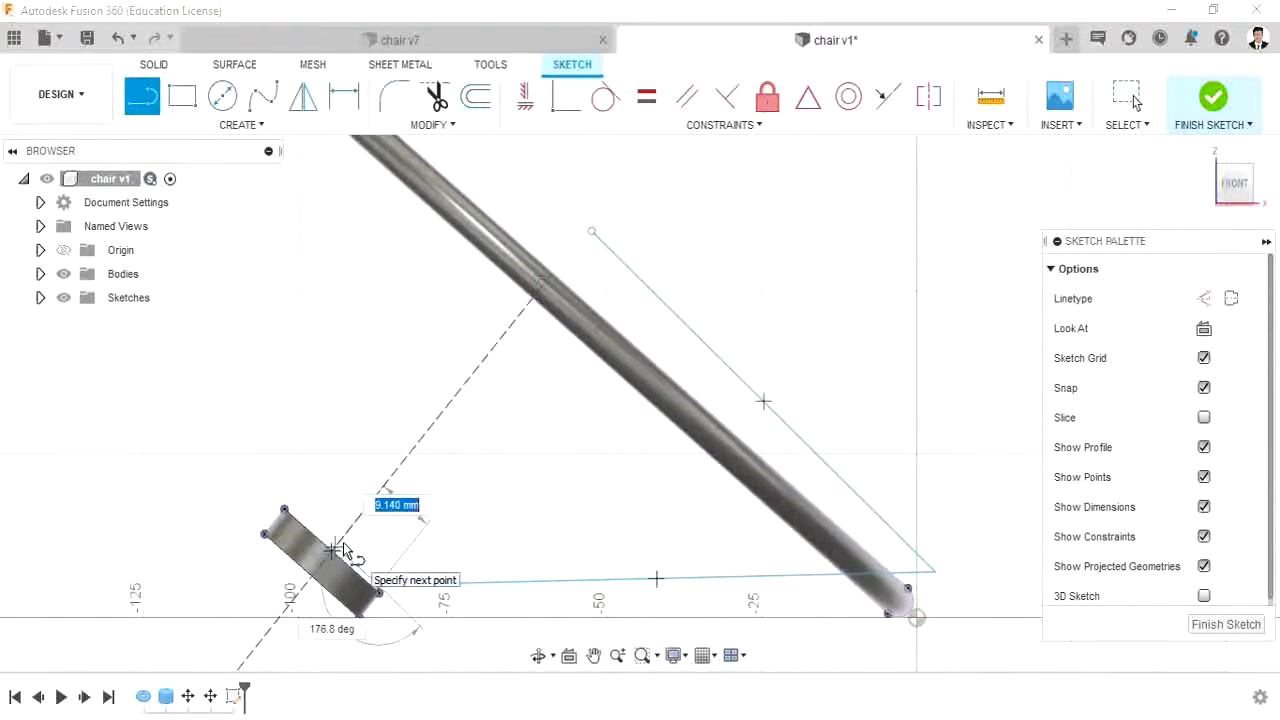
left_click(340, 548)
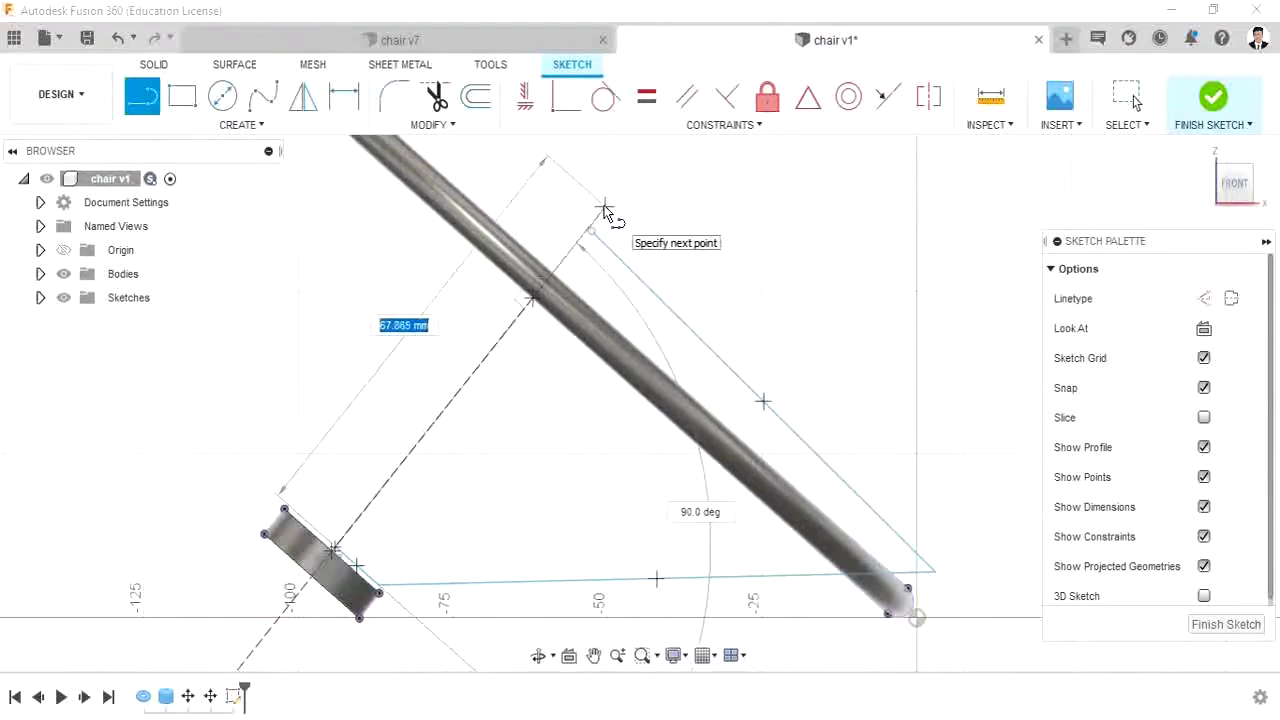
left_click(604, 210)
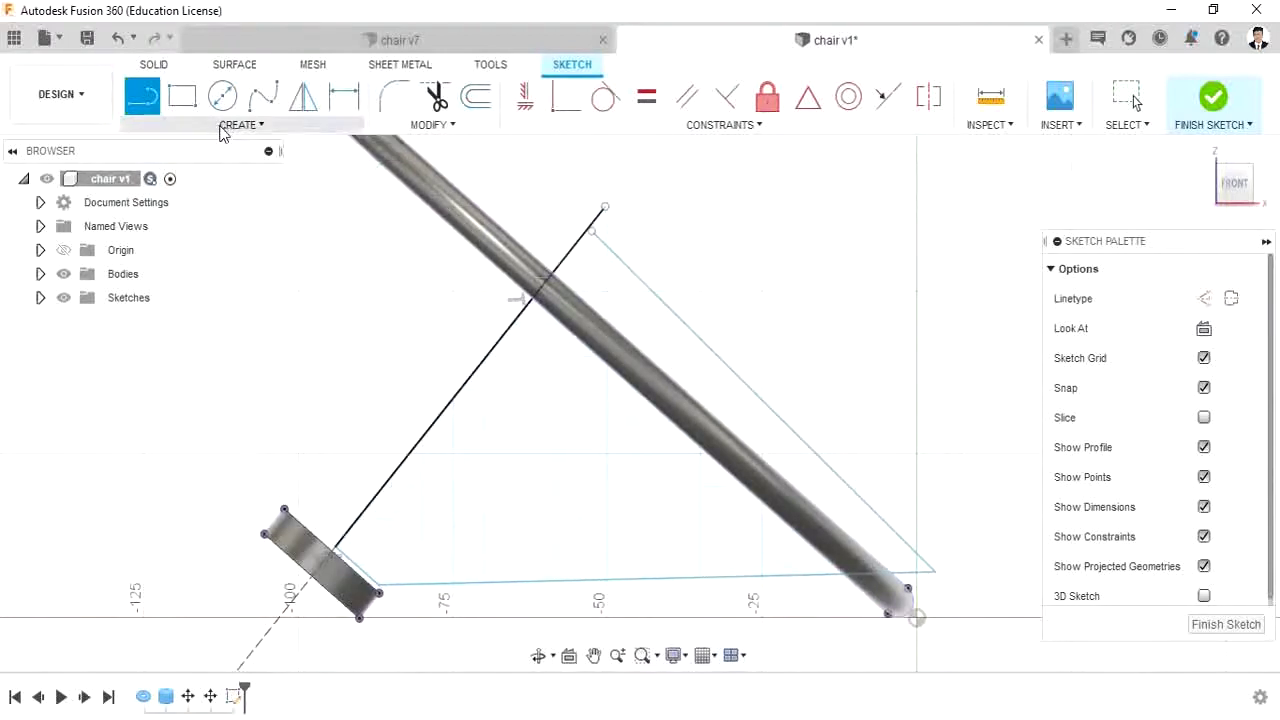
left_click(432, 124)
left_click(410, 211)
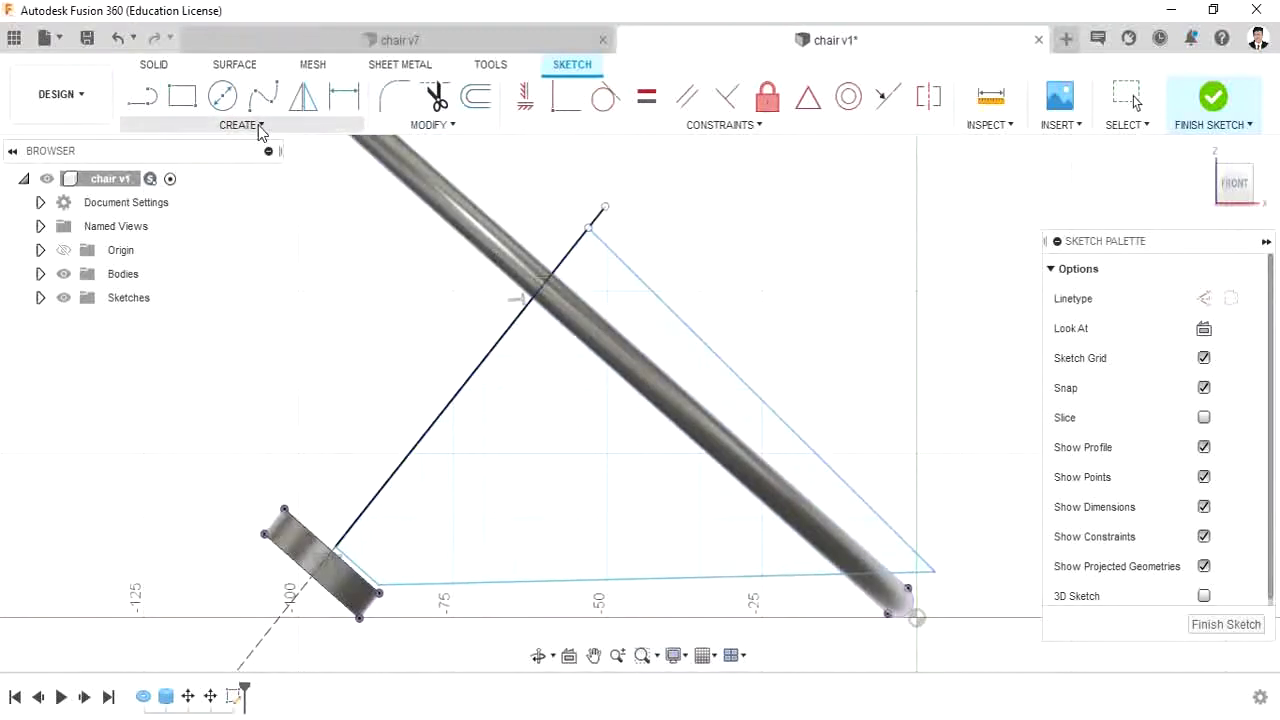
Step: Sketch a horizontal line below the ring and cylinder to the construction line, ending with a segment of about 4 mm along that line
middle_click_drag(291, 599, 311, 469)
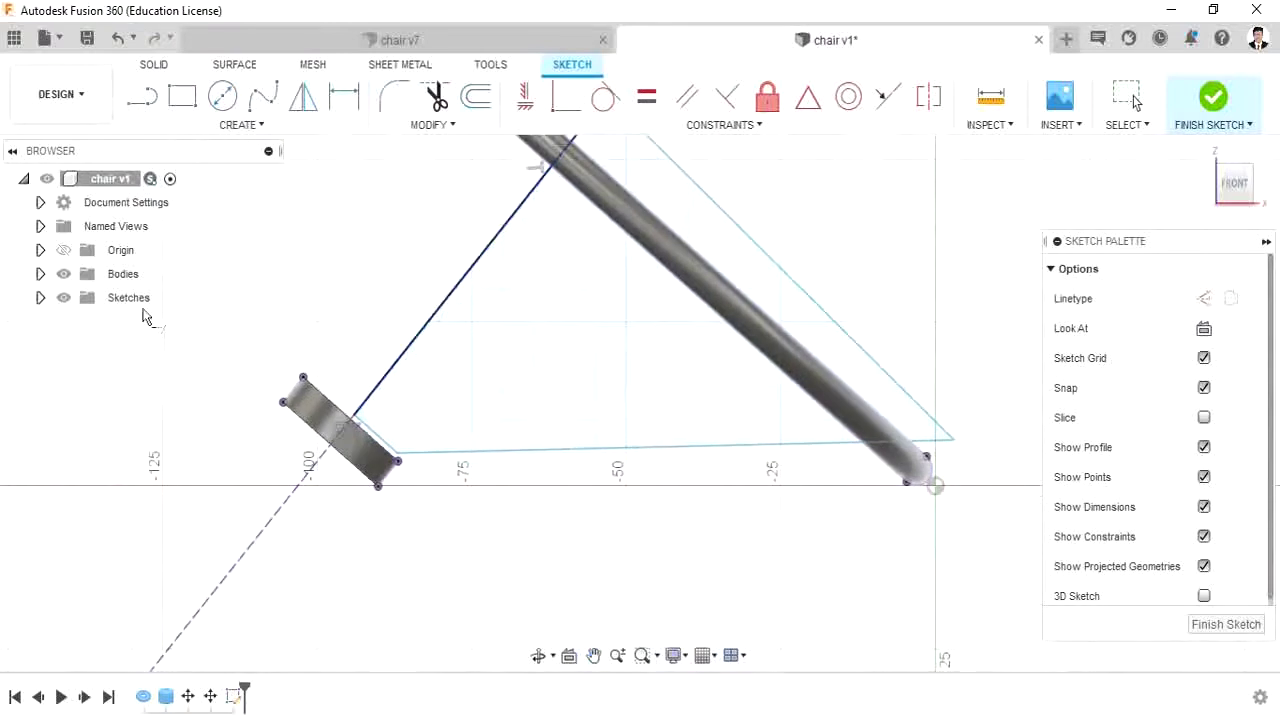
left_click(146, 98)
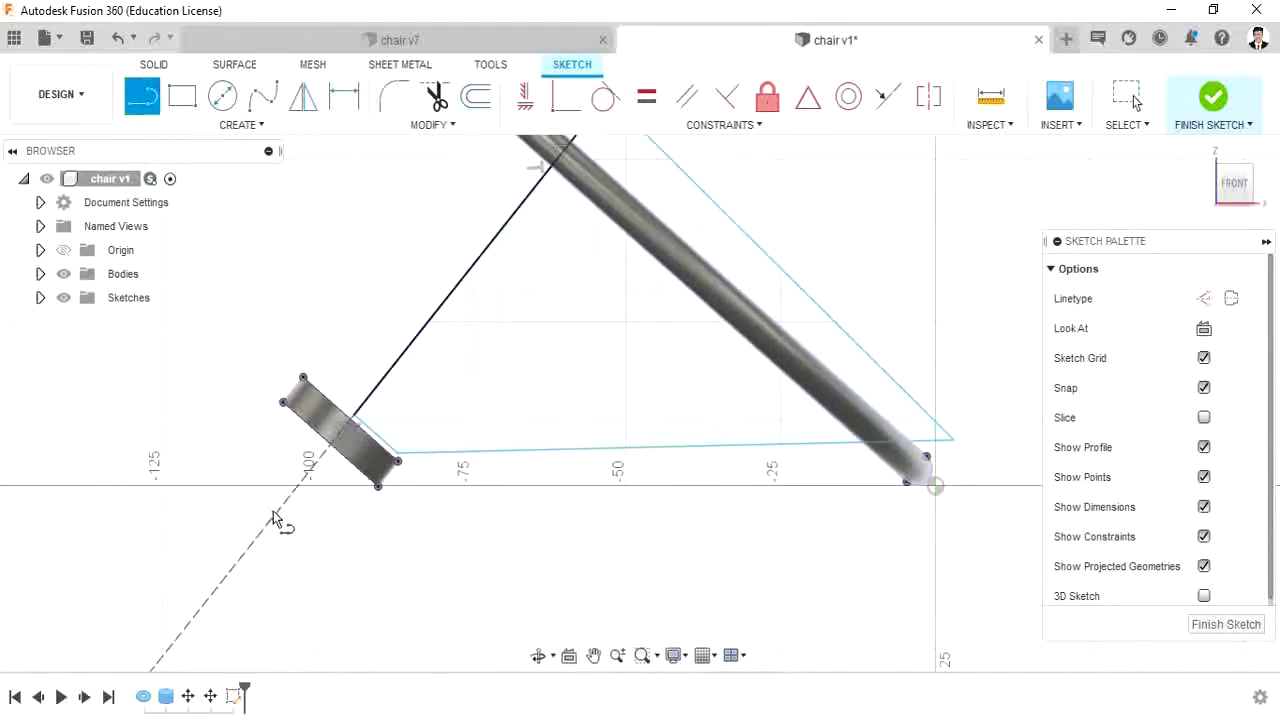
scroll(273, 517, "up", 2)
middle_click_drag(442, 510, 358, 530)
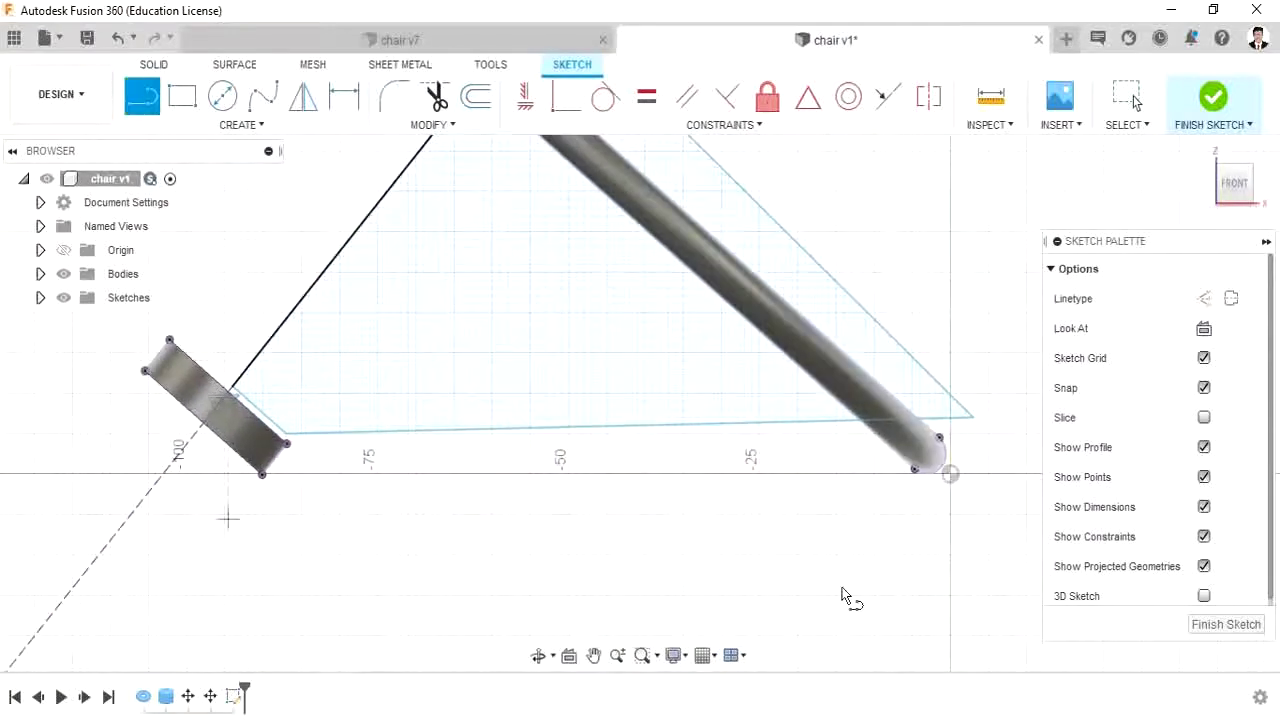
left_click(1026, 490)
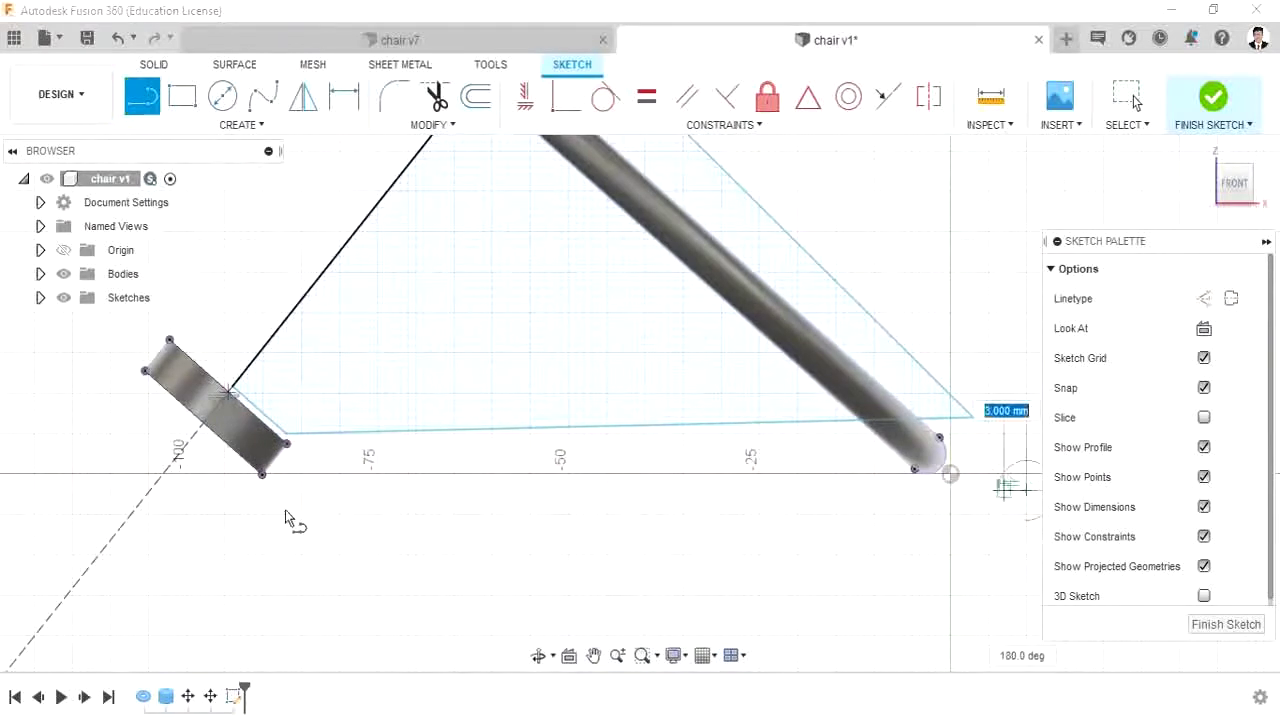
left_click(155, 490)
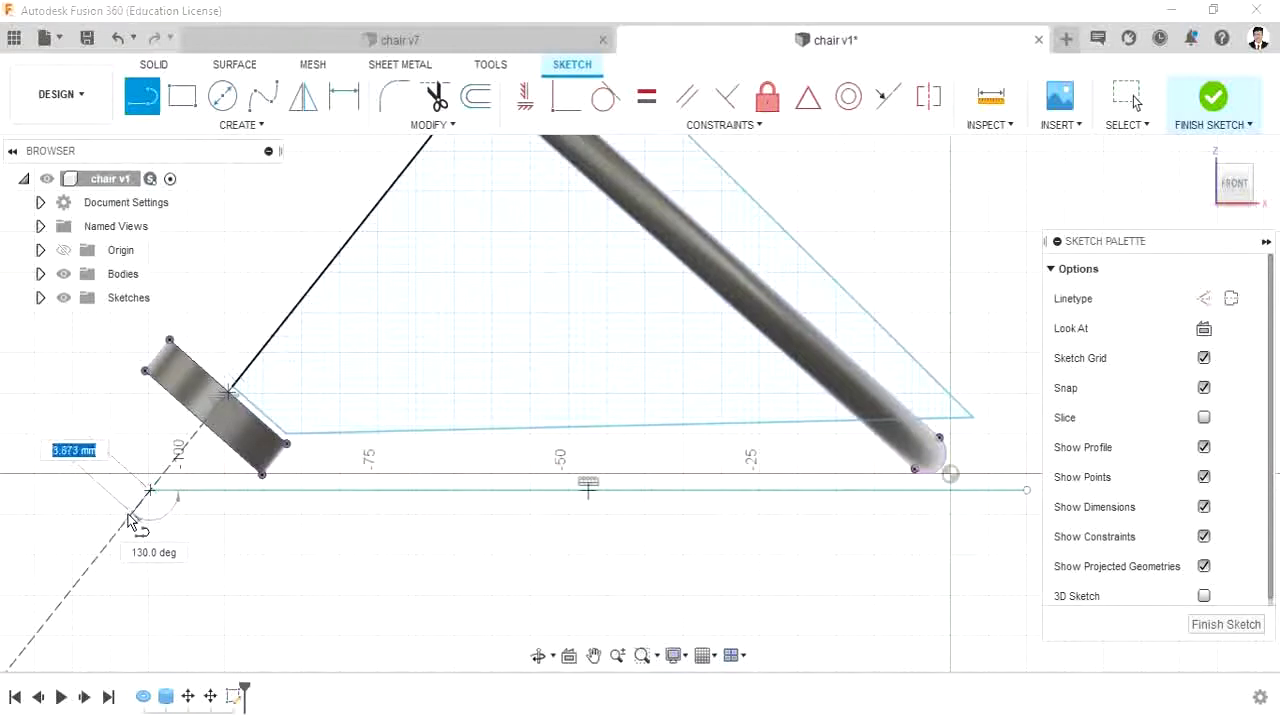
double_click(128, 517)
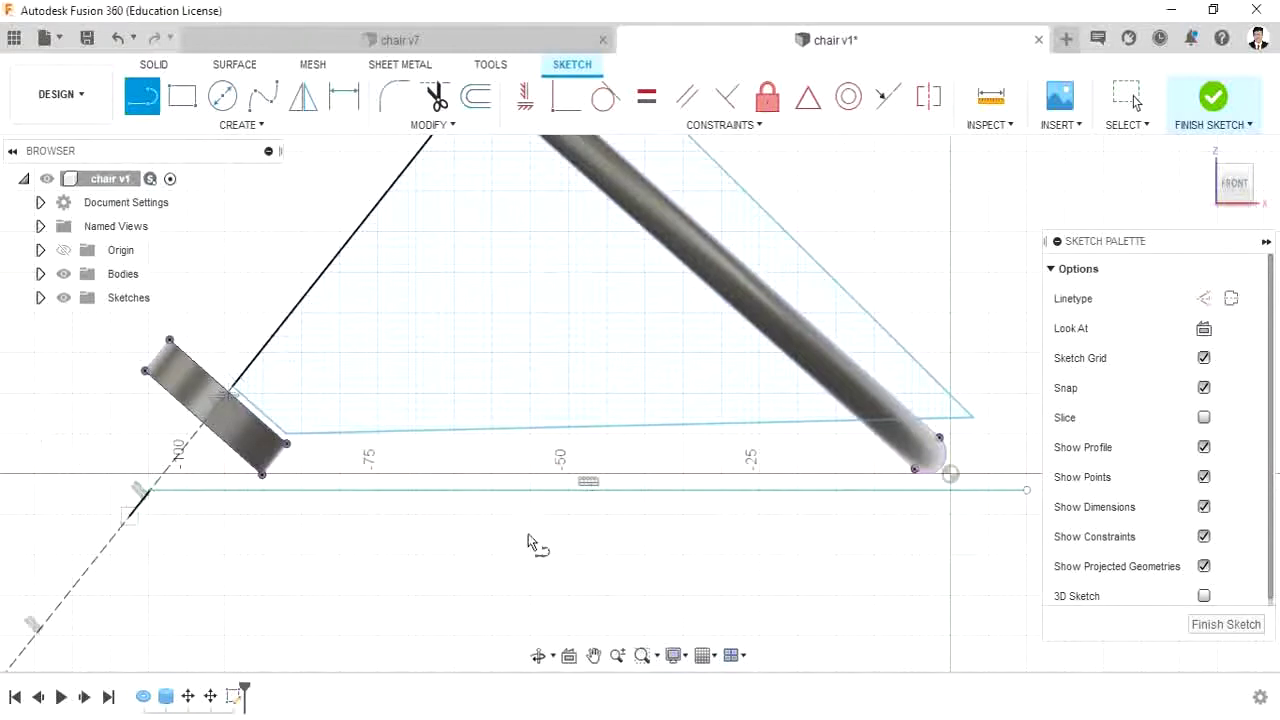
Step: Close the thin strip with a short vertical end and a lower horizontal line, and trim the overhang beyond the construction line
left_click(1025, 503)
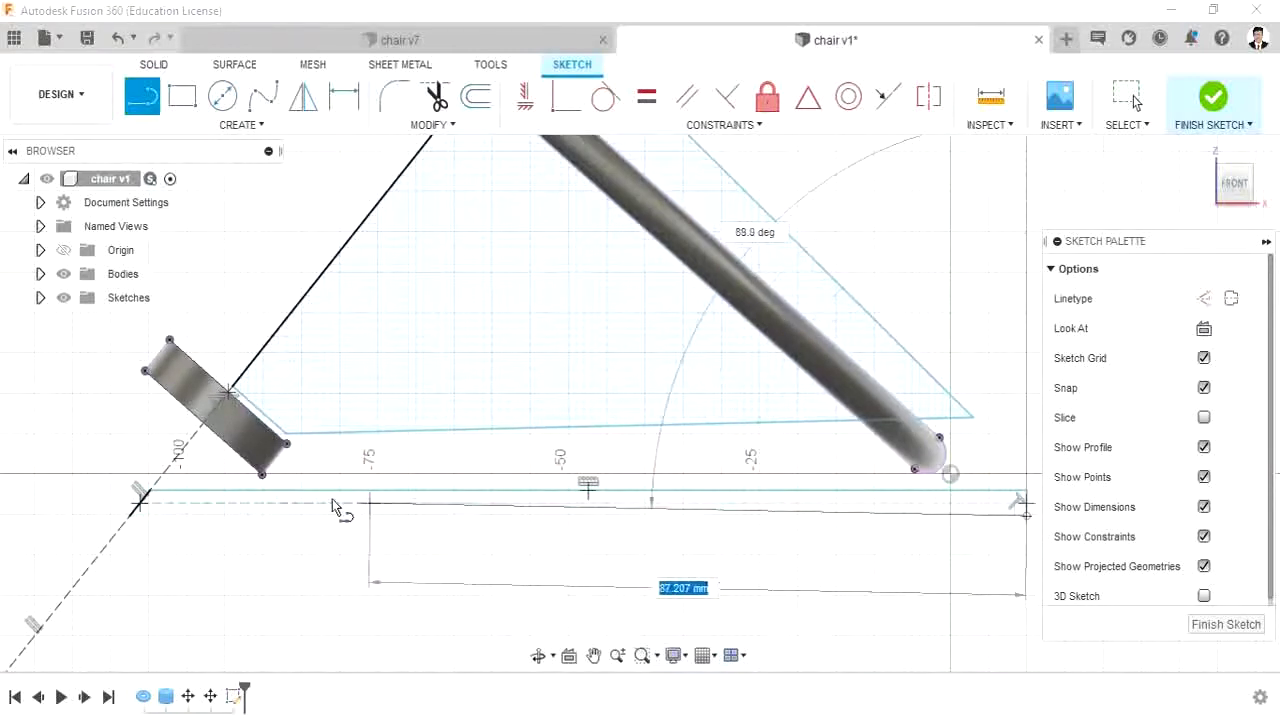
left_click(103, 515)
key("Escape")
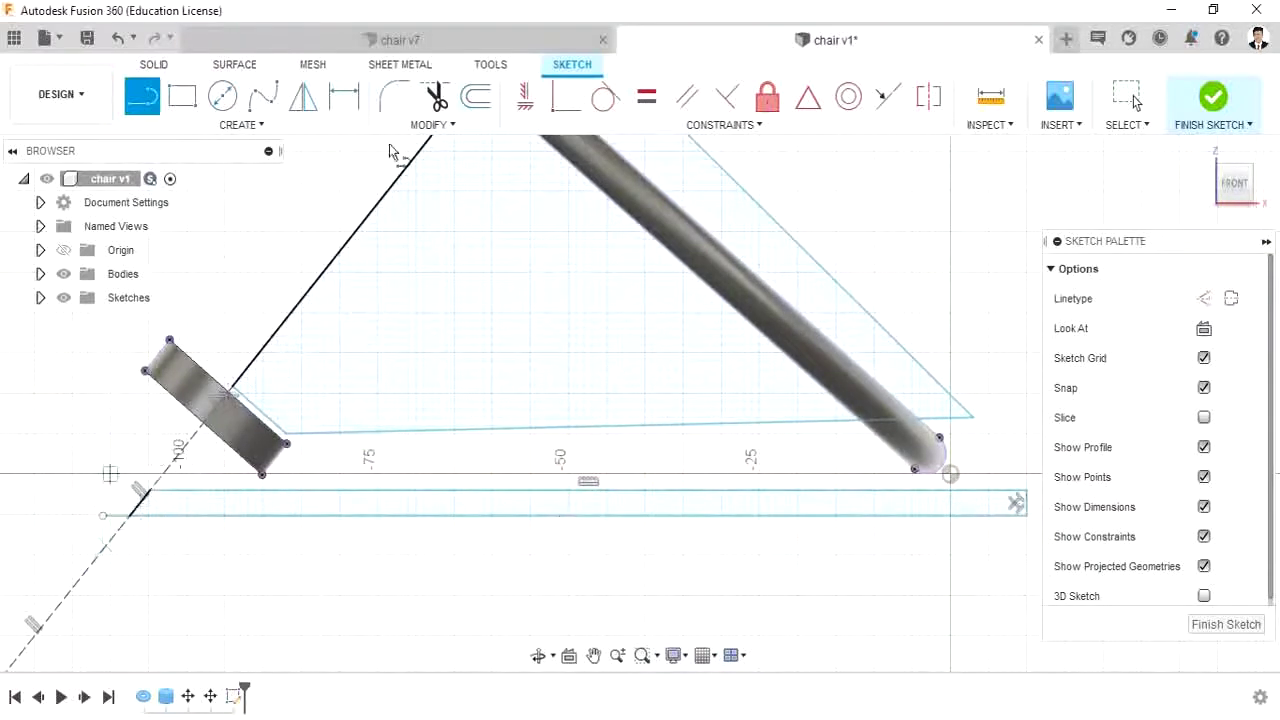
left_click(436, 100)
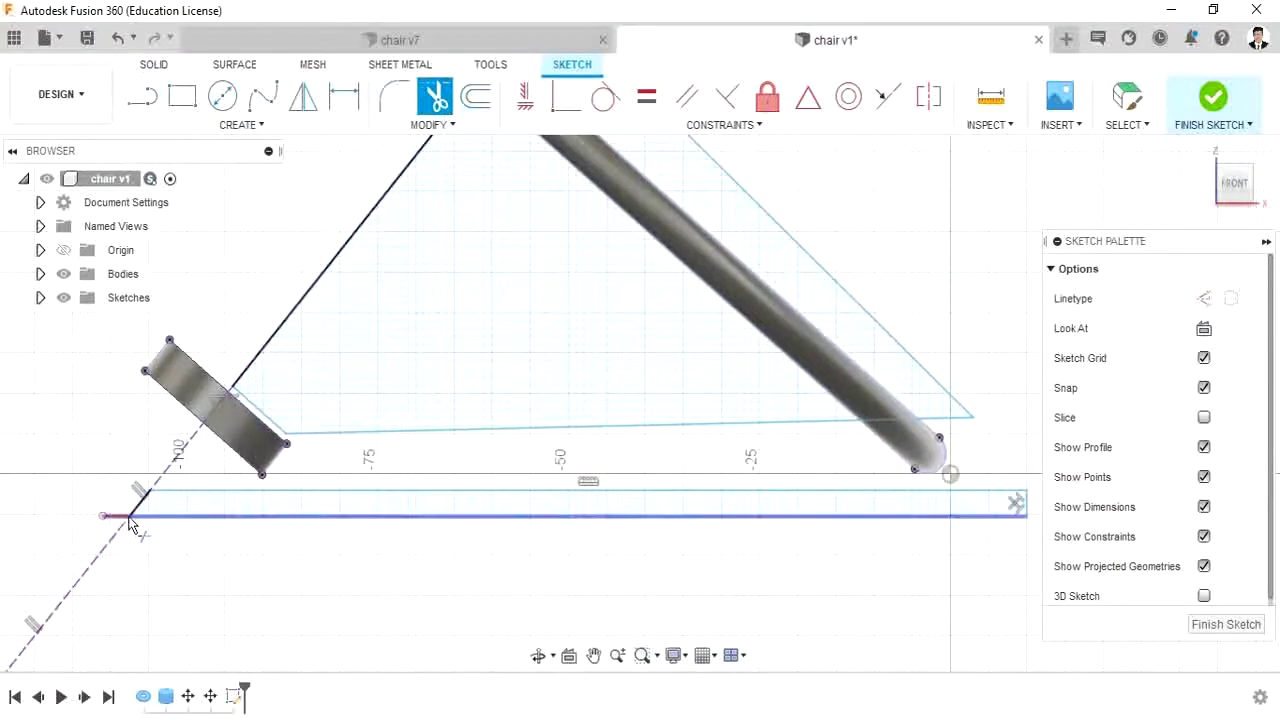
scroll(132, 519, "up", 3)
scroll(132, 519, "up", 4)
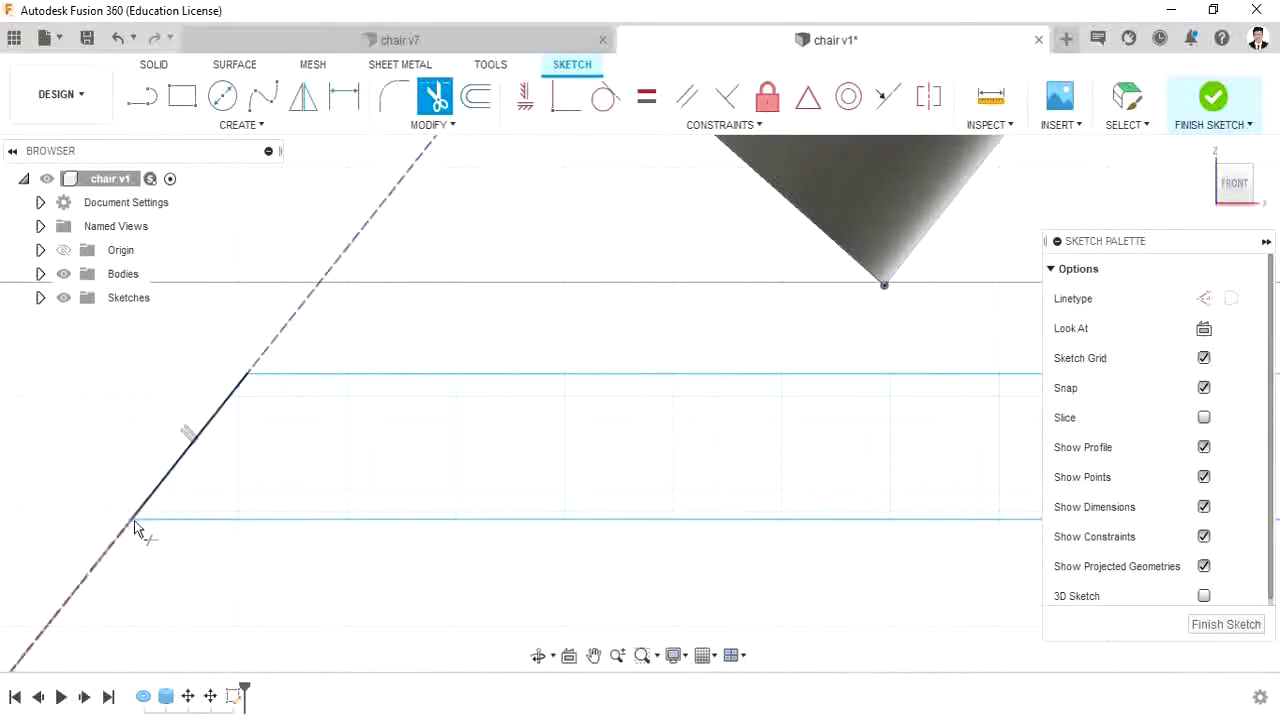
left_click(130, 518)
scroll(312, 563, "down", 4)
scroll(614, 578, "down", 5)
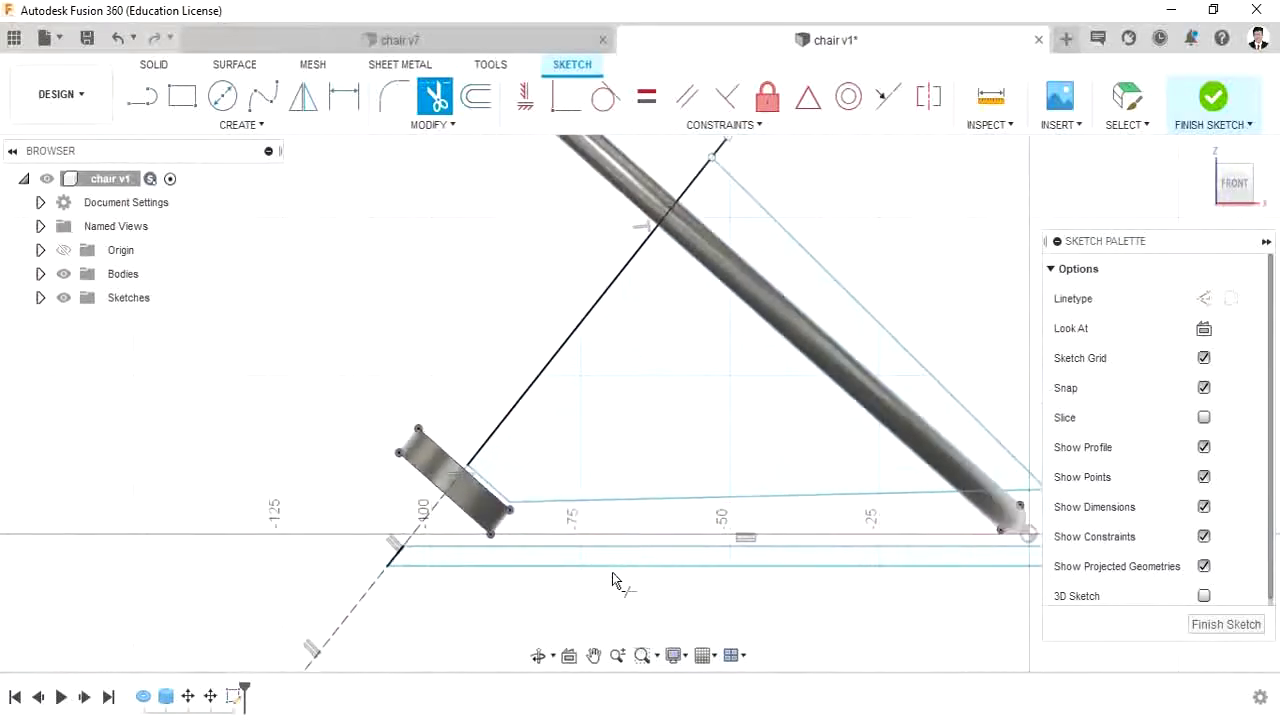
Step: Finish the sketch and revolve the triangular profile regions and the thin strip about the construction line as new bodies
left_click(1213, 97)
left_click(222, 96)
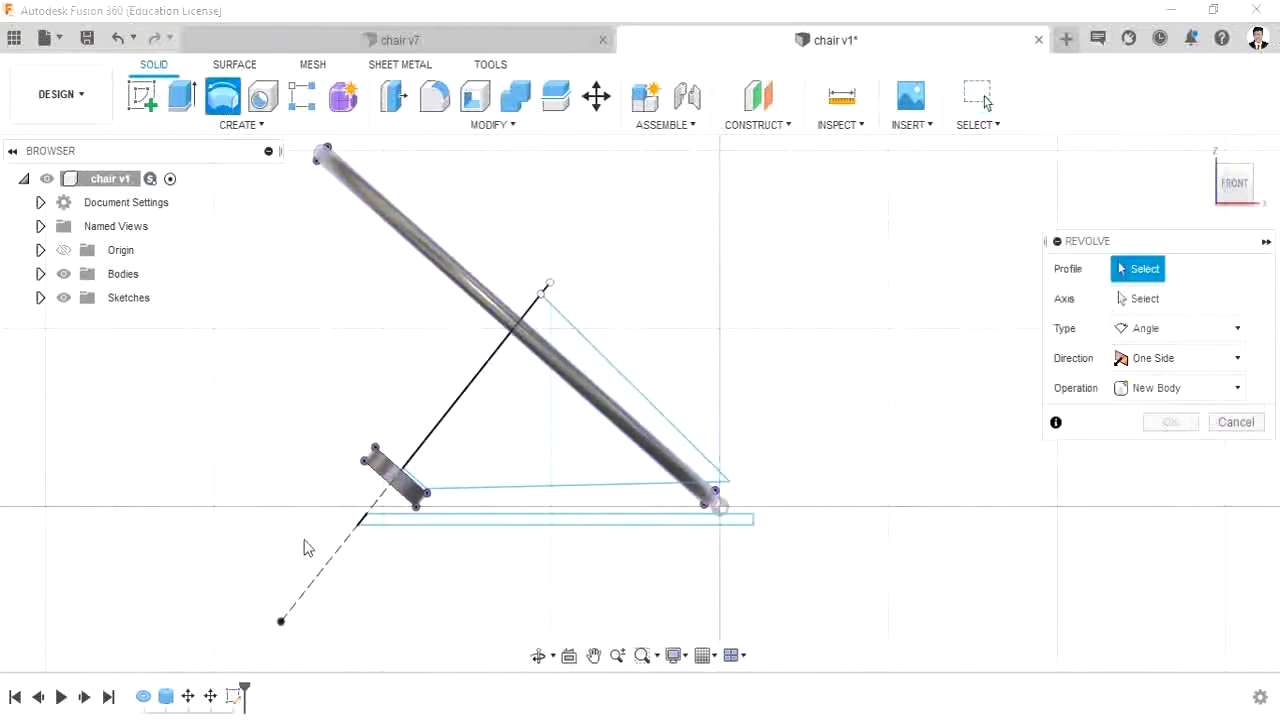
left_click(635, 410)
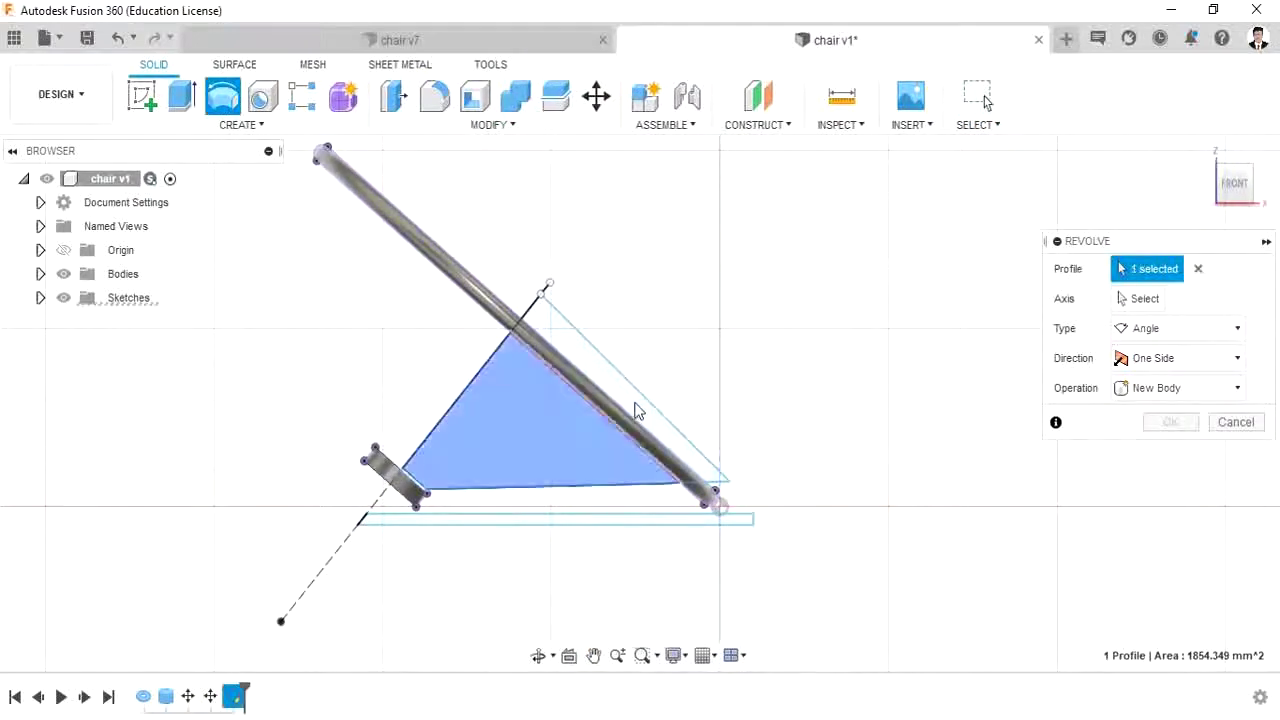
left_click(627, 428)
left_click(600, 480)
left_click(596, 519)
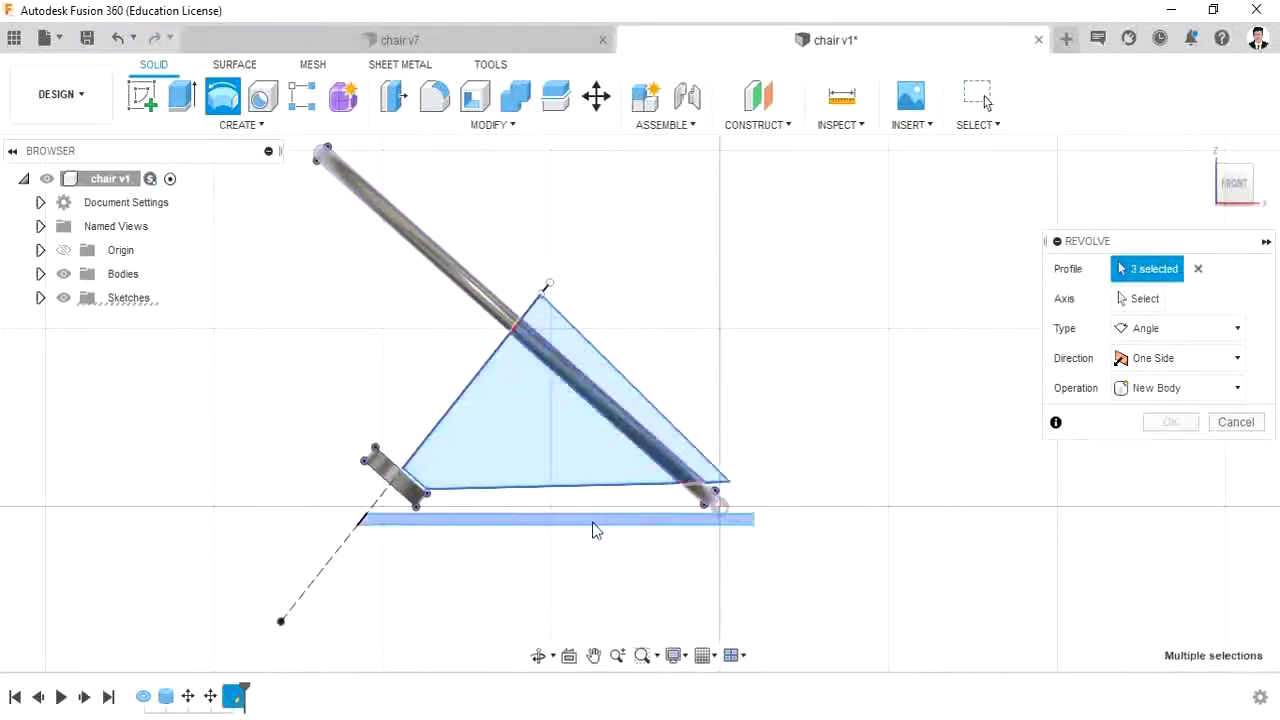
left_click(1140, 298)
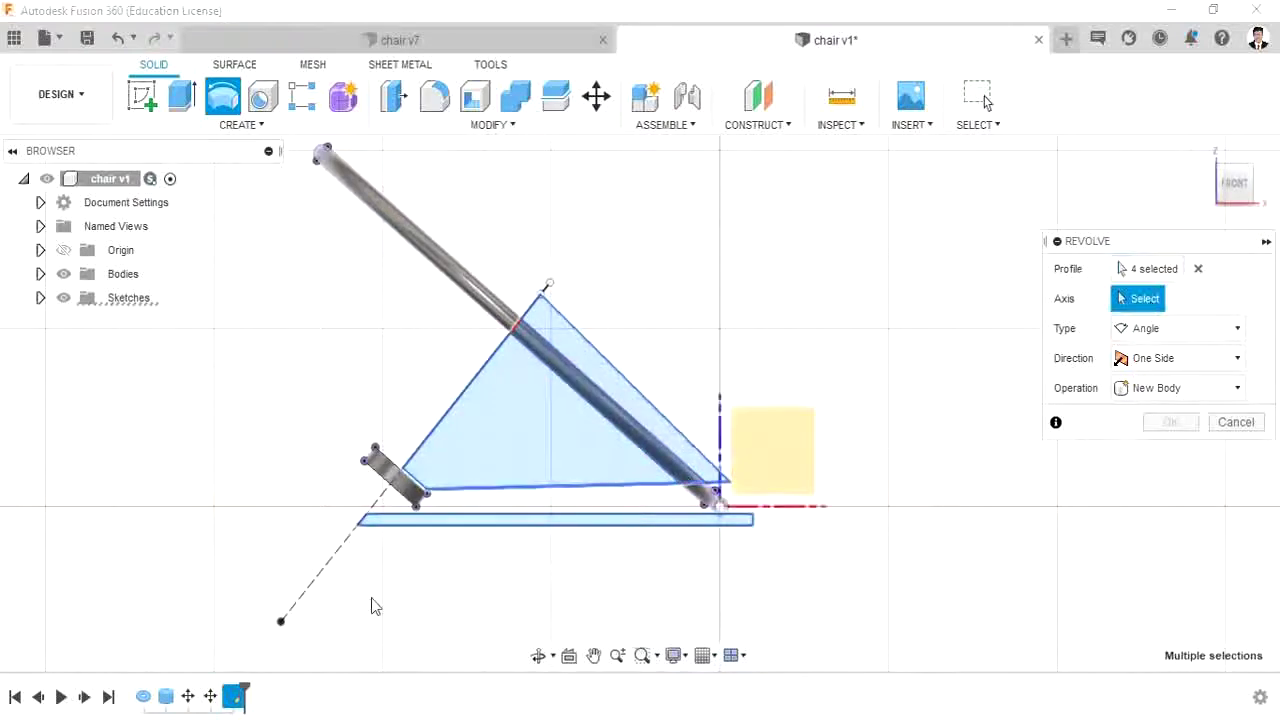
left_click(304, 599)
left_click(1182, 460)
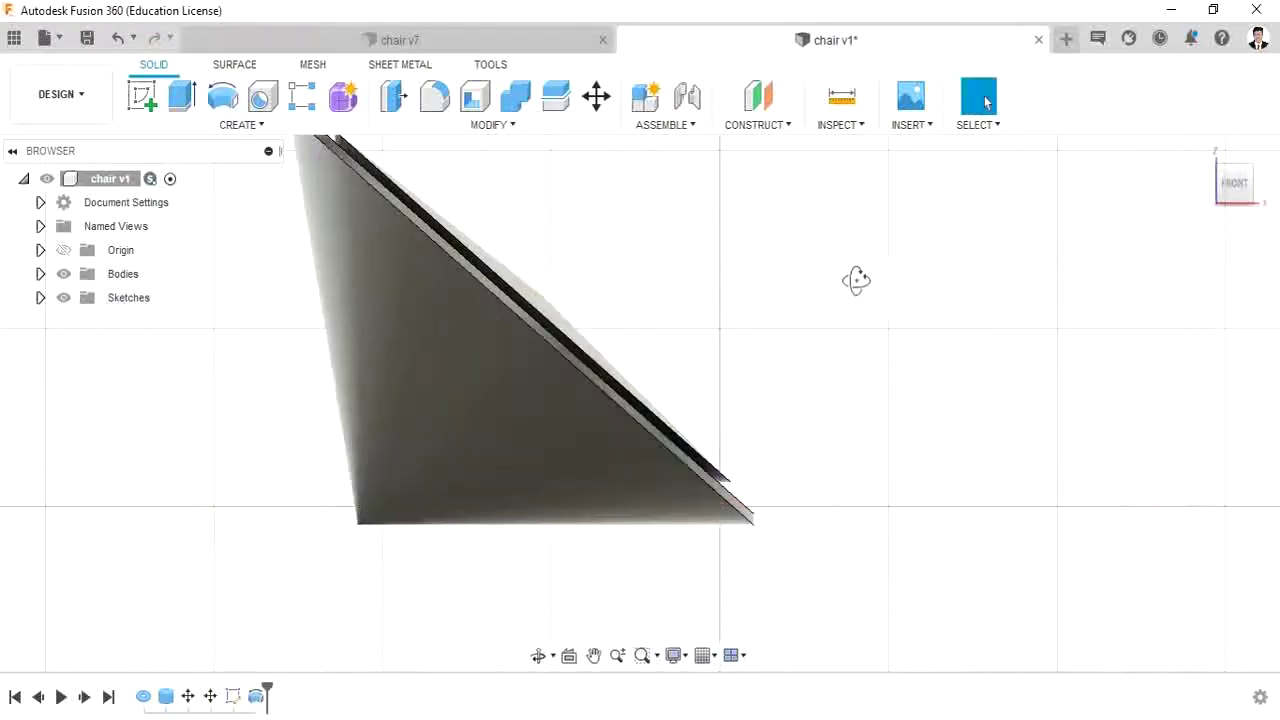
Step: Inspect the revolved bodies and switch to the Generative Design workspace
middle_click_drag(854, 277, 788, 273, "shift")
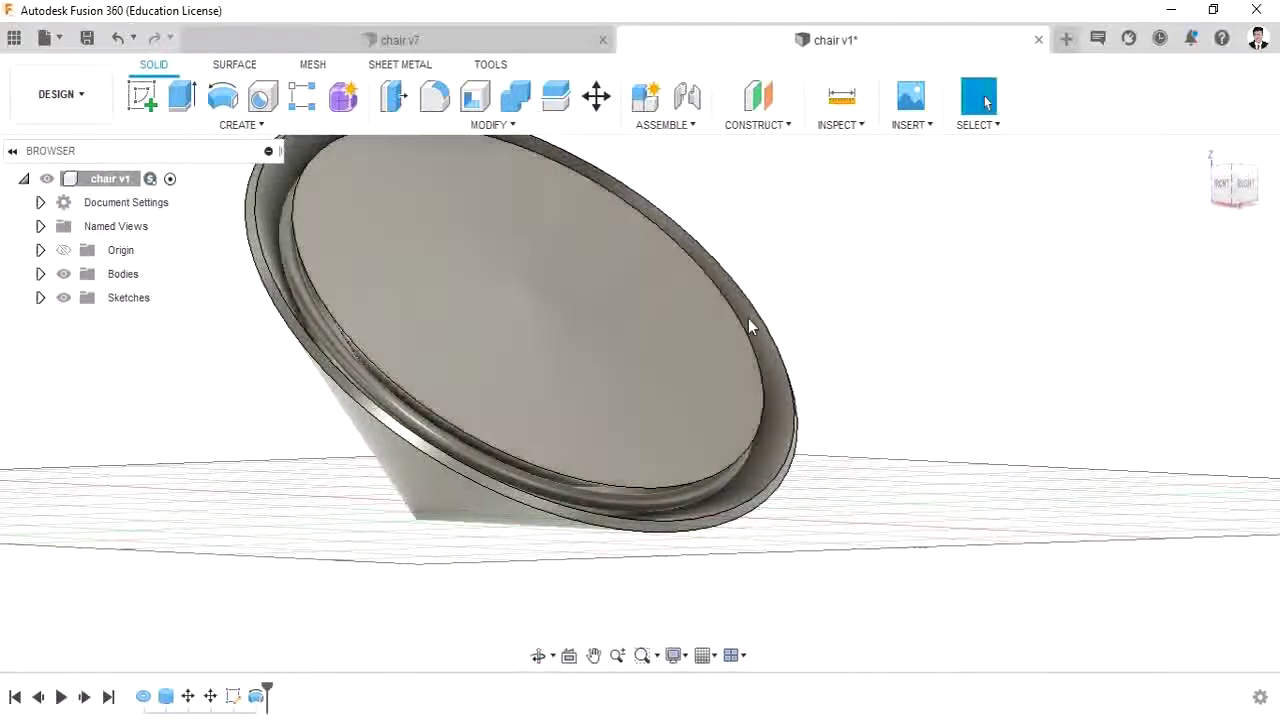
scroll(397, 349, "down", 3)
middle_click_drag(397, 349, 600, 519)
left_click(1210, 158)
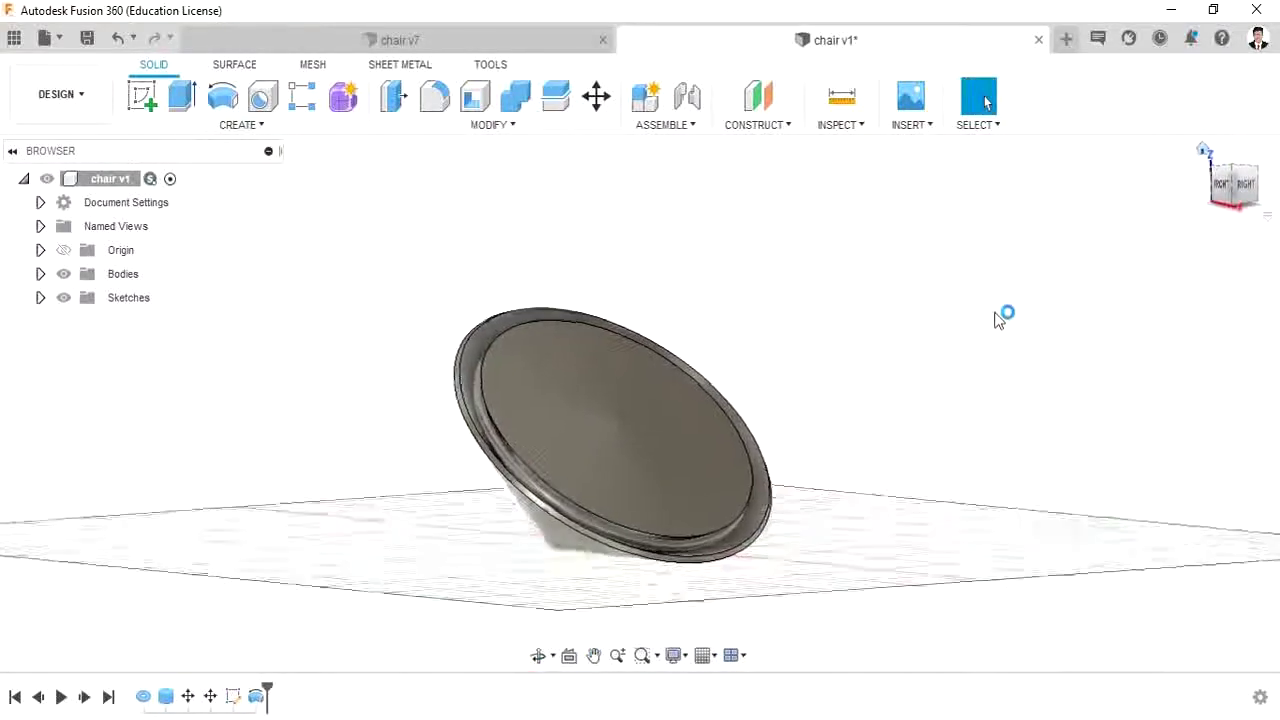
left_click(61, 94)
left_click(72, 177)
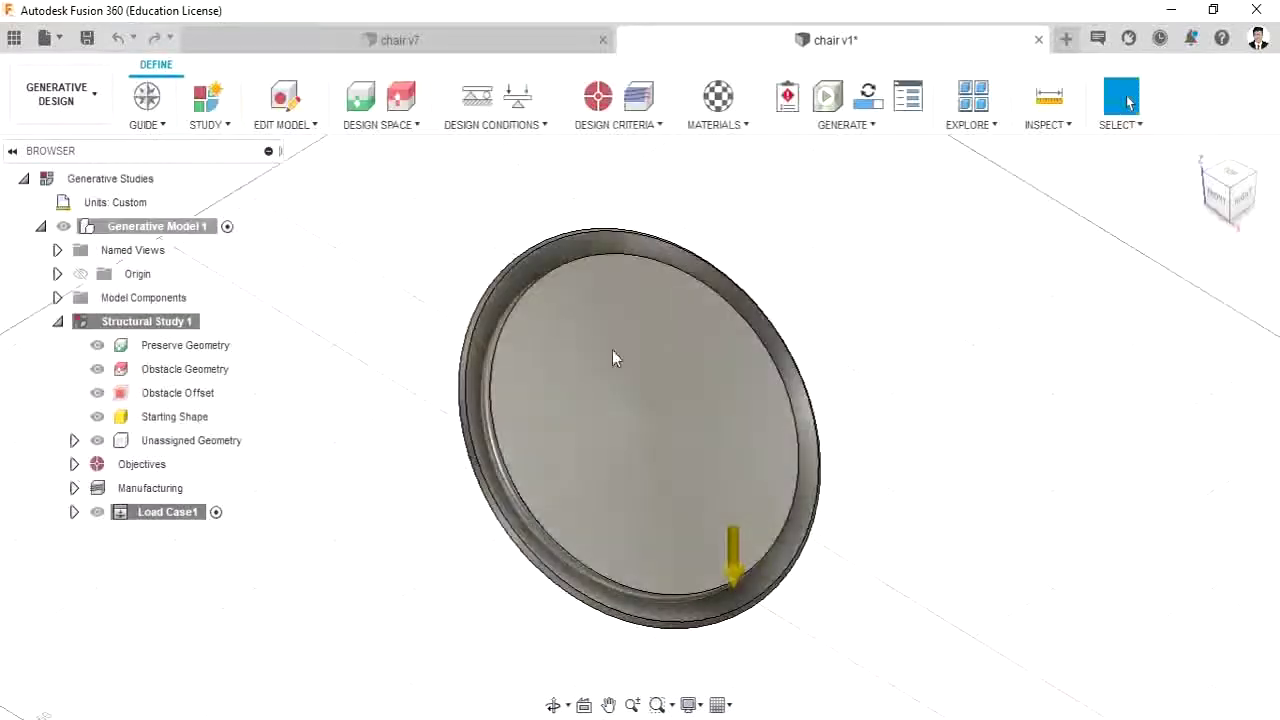
Step: Assign the inner and outer revolved bodies as obstacle geometry
left_click(403, 98)
left_click(634, 334)
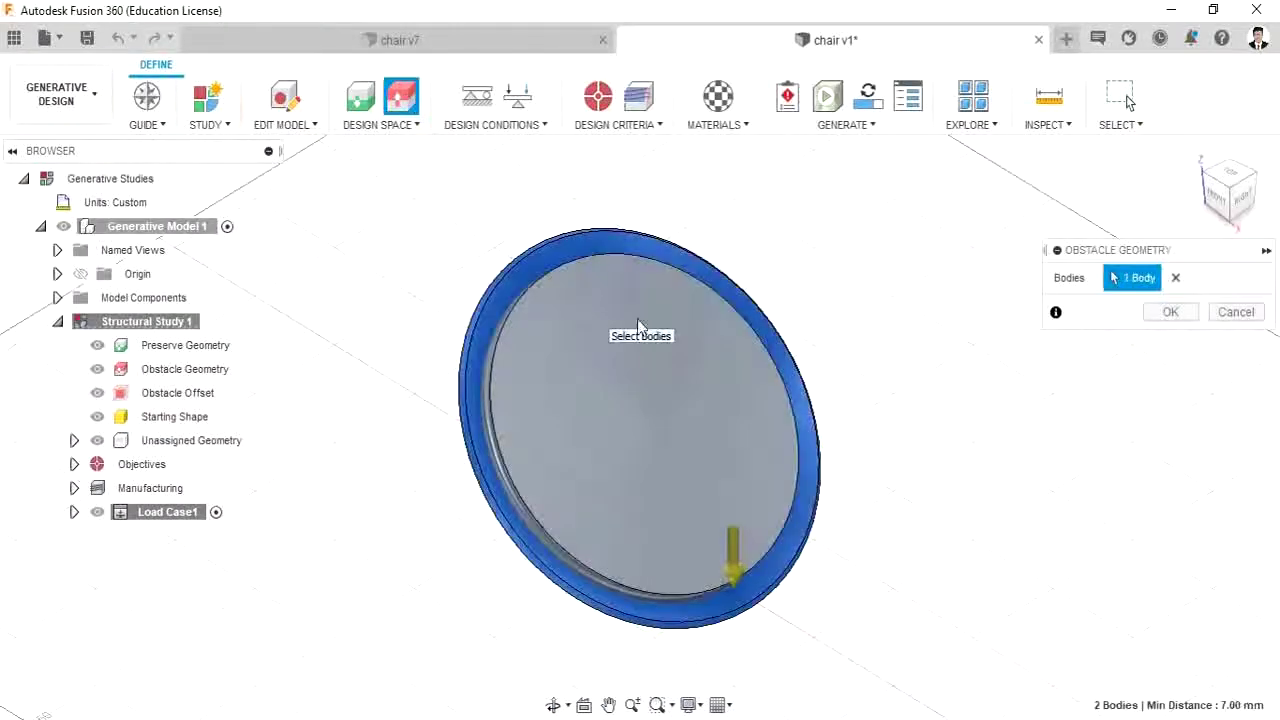
left_click(1160, 313)
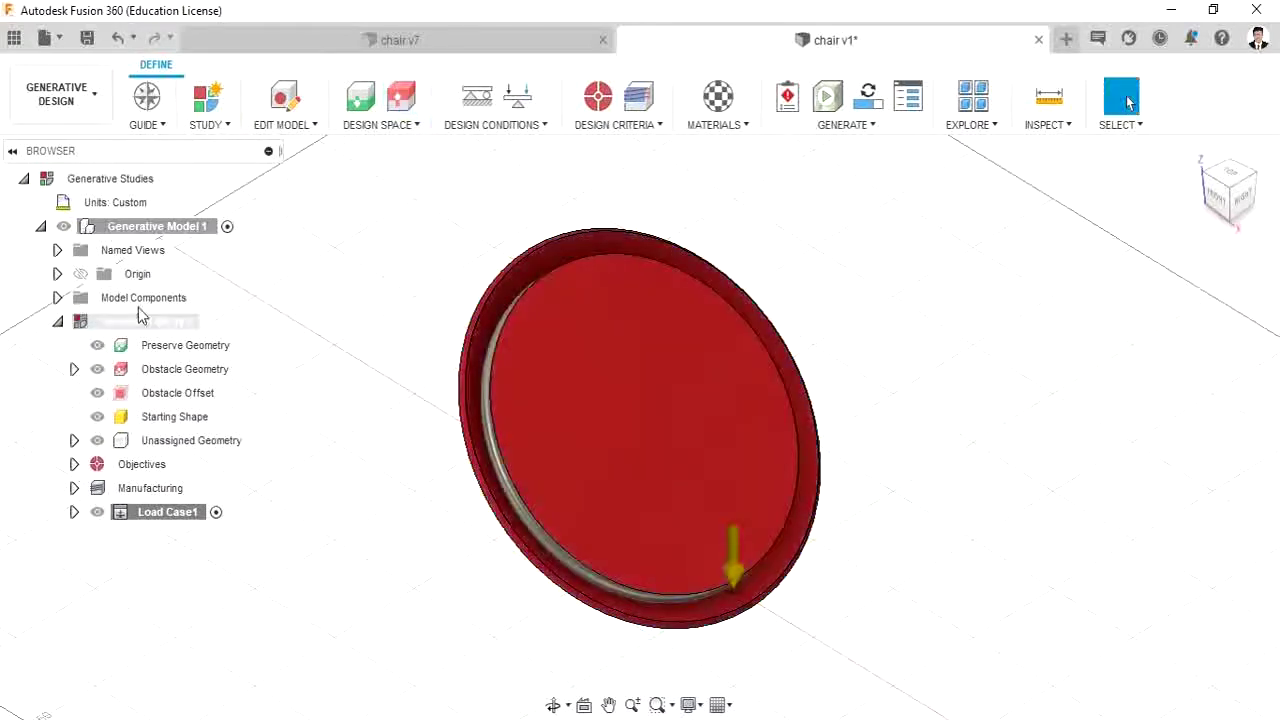
left_click(57, 297)
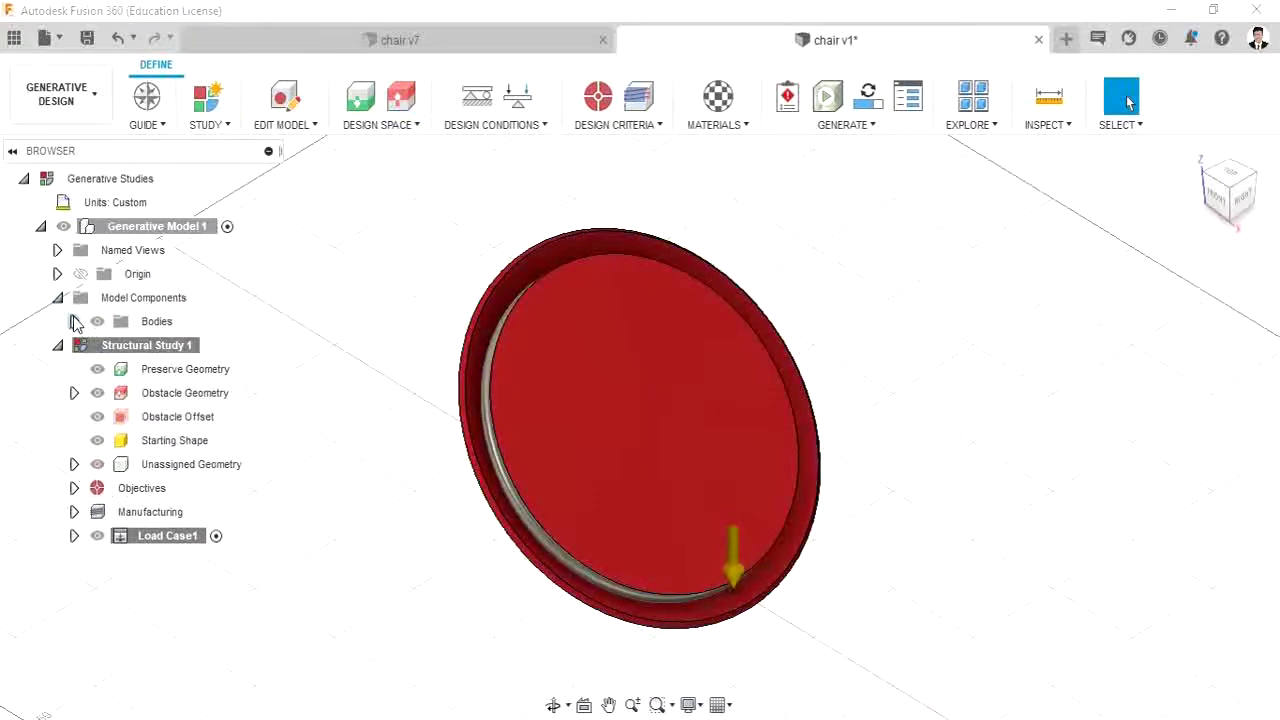
left_click(284, 96)
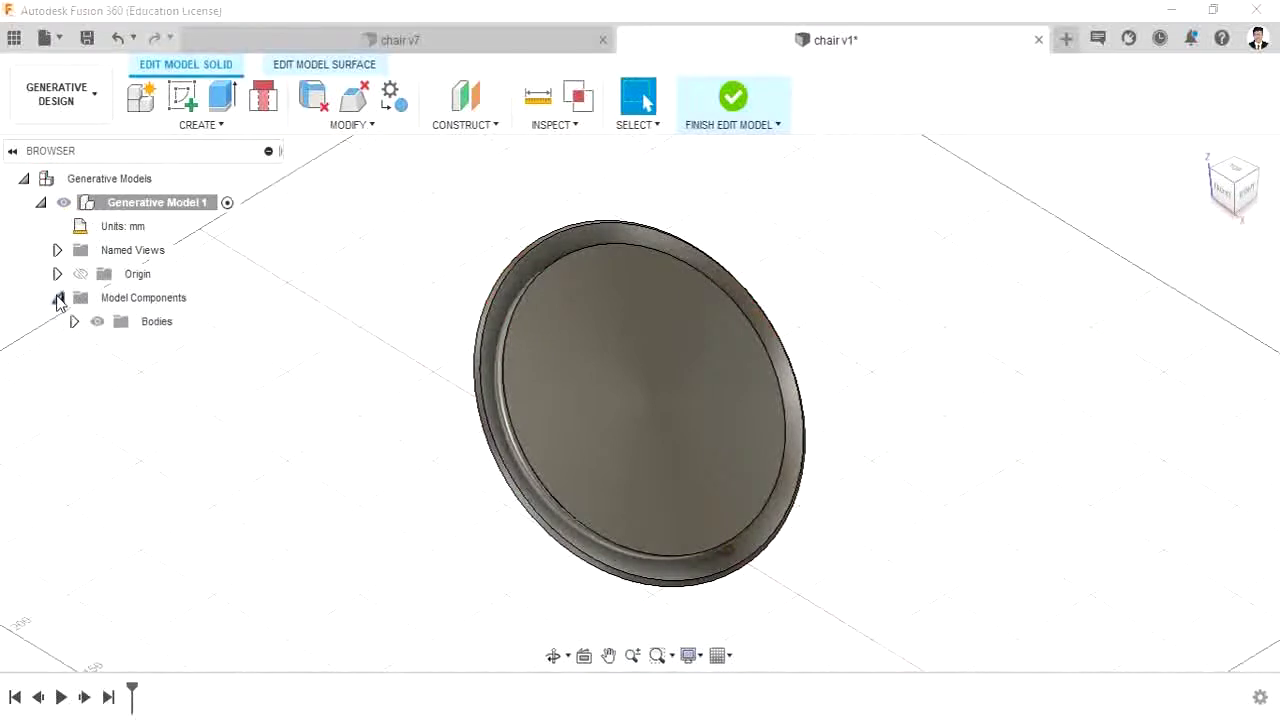
left_click(74, 321)
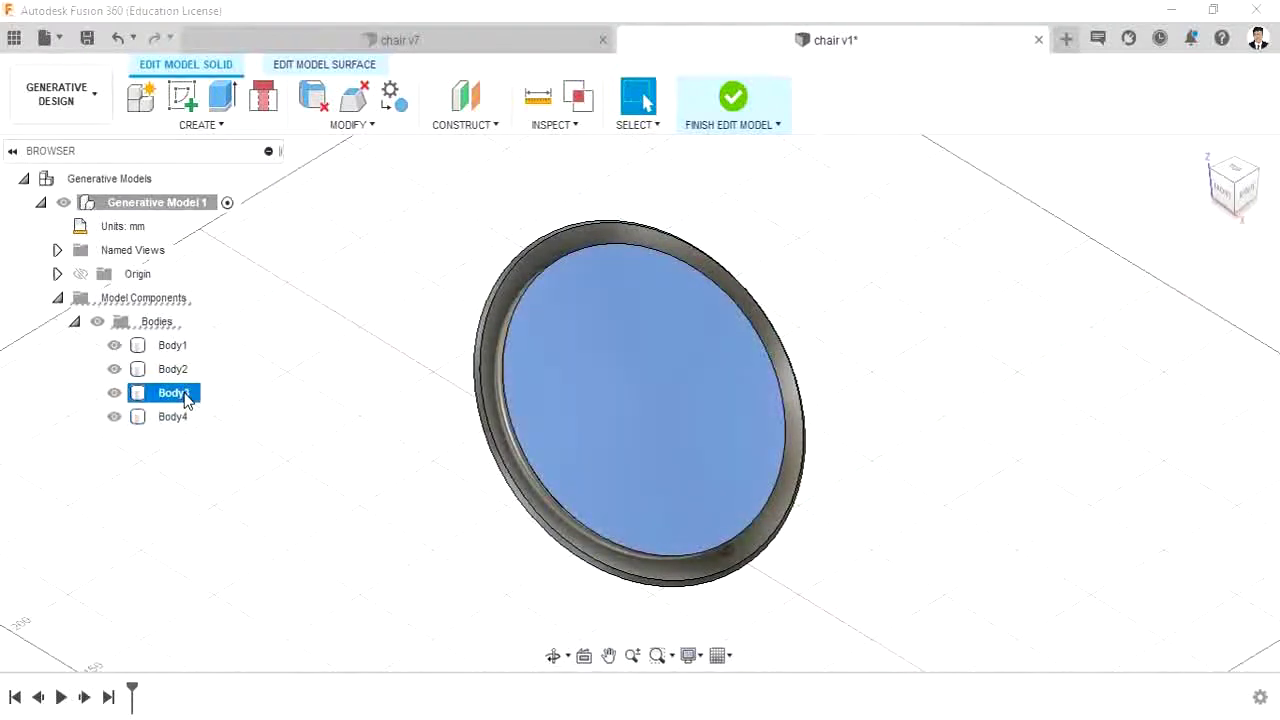
left_click(183, 395)
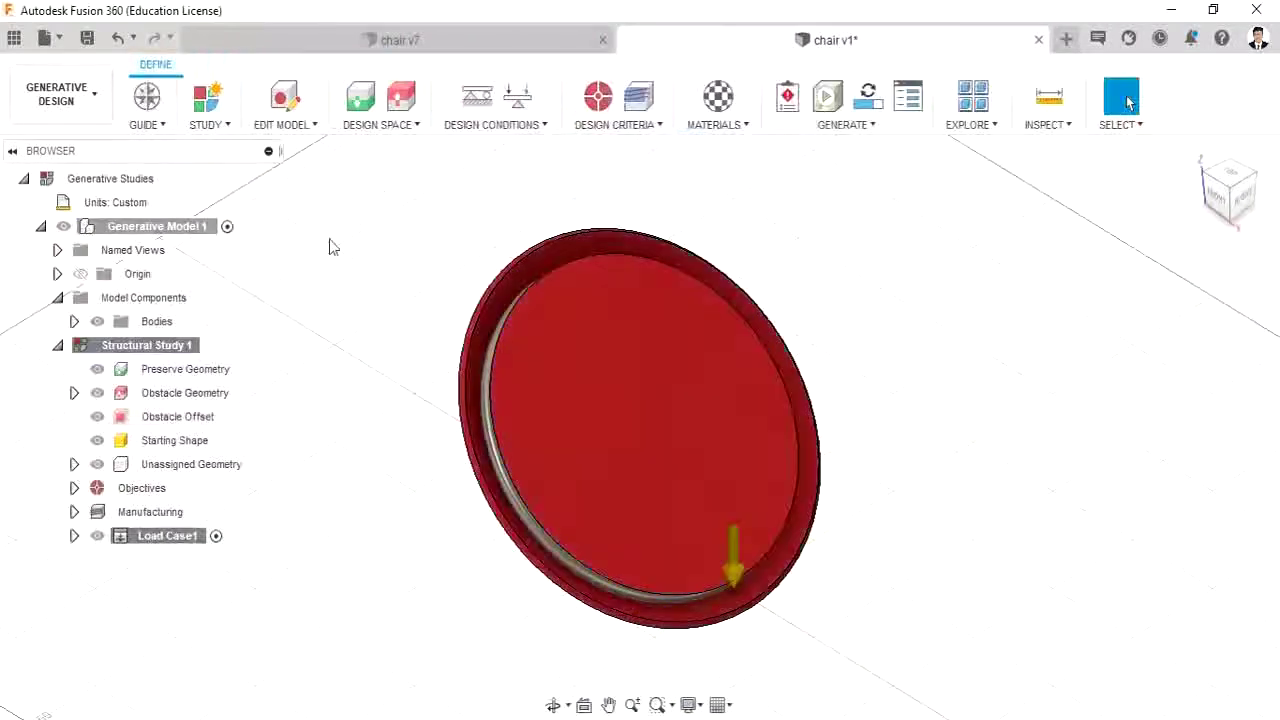
Step: Hide the two revolved obstacle bodies and assign the tilted ring and the small cylinder as preserve geometry
left_click(74, 321)
left_click(114, 392)
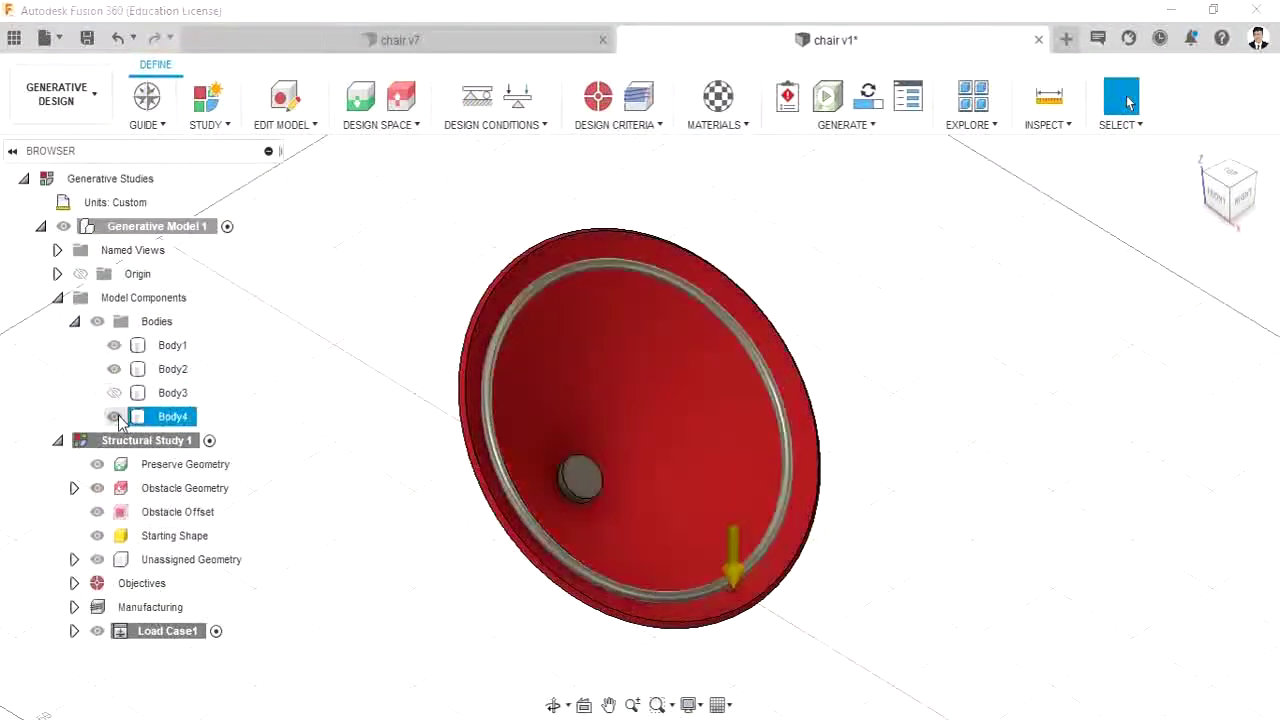
left_click(114, 416)
left_click(376, 102)
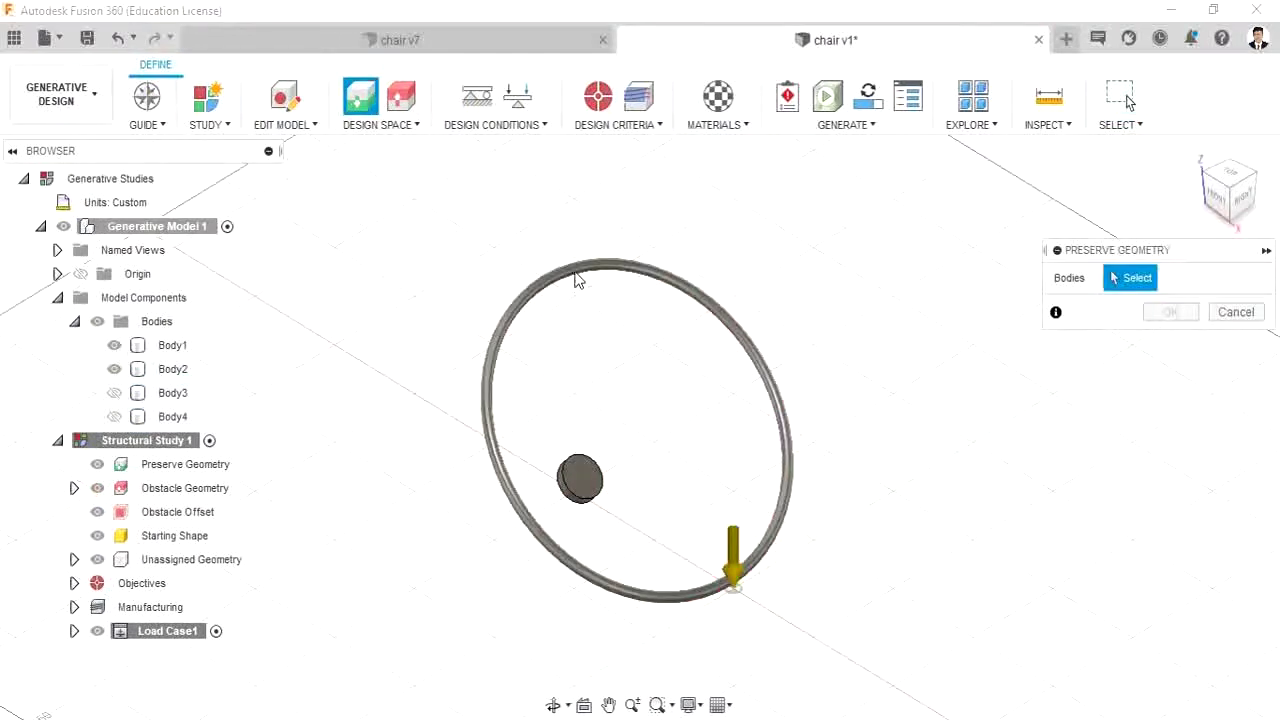
left_click(575, 280)
left_click(580, 479)
left_click(1171, 312)
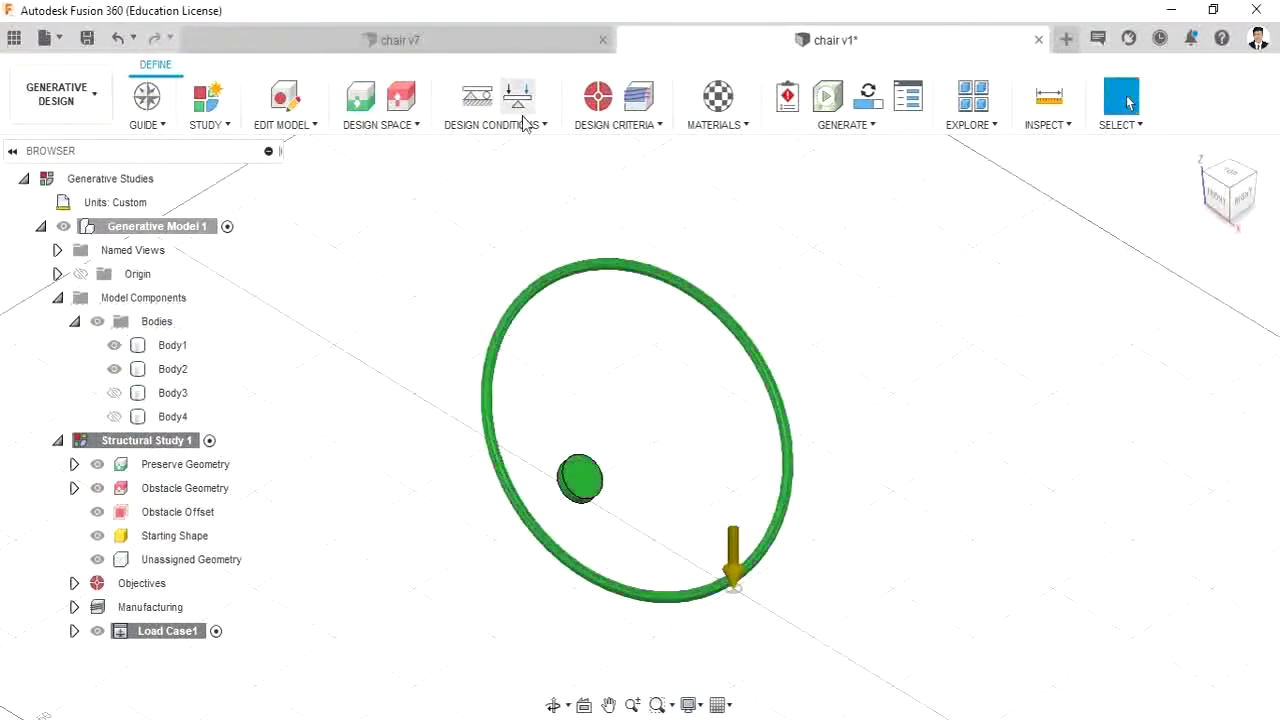
Step: Apply a fixed structural constraint to the underside face of the small cylinder
middle_click_drag(640, 170, 563, 175, "shift")
middle_click_drag(626, 320, 491, 200, "shift")
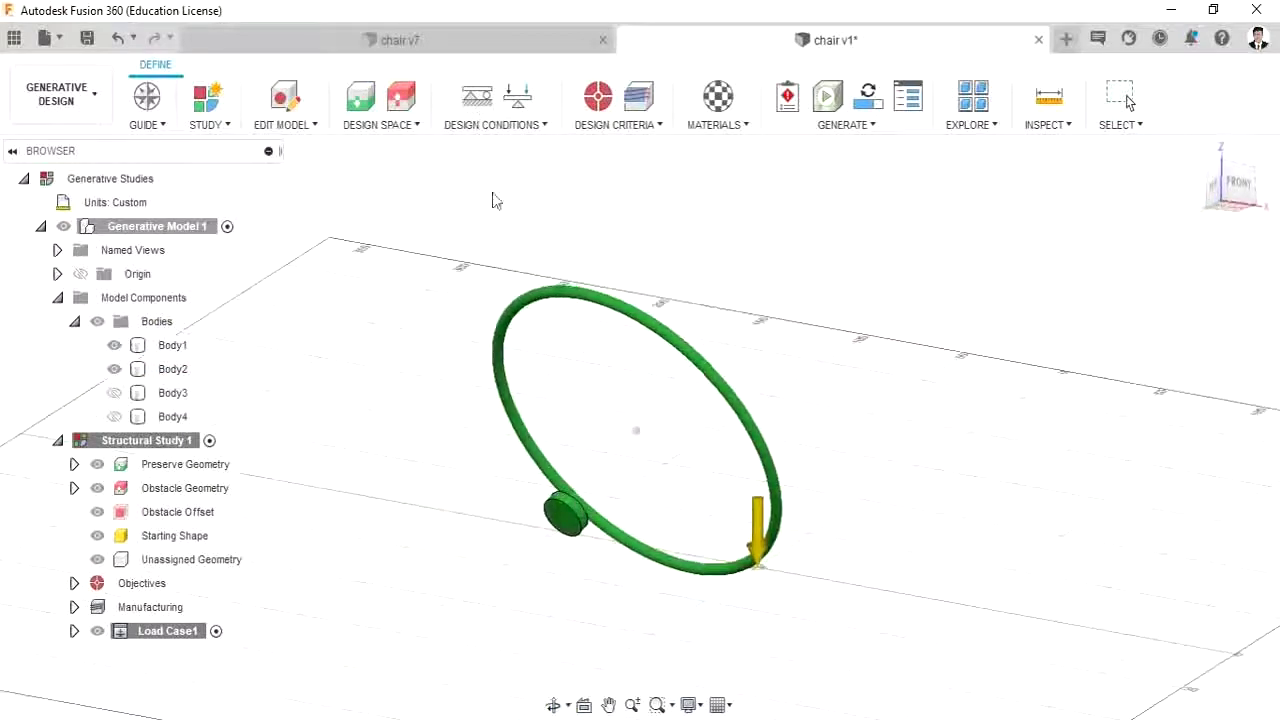
left_click(477, 96)
left_click(565, 514)
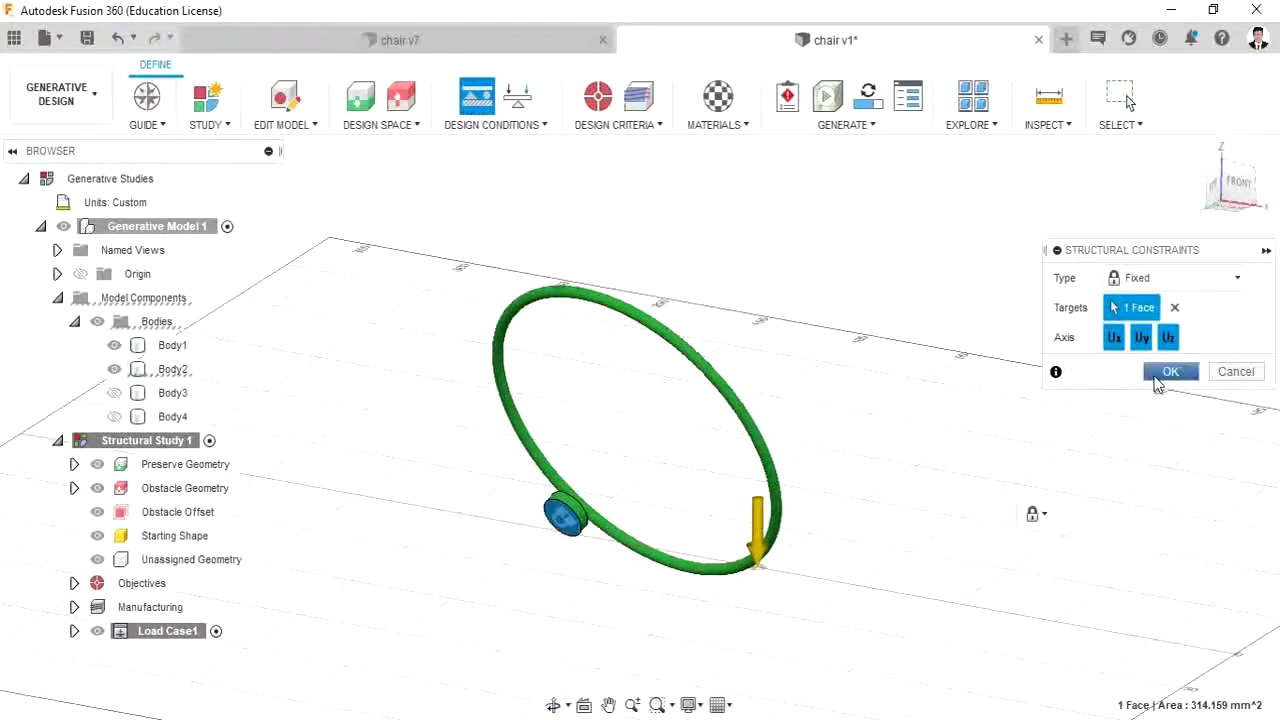
left_click(1170, 371)
Step: Add a force load on the small cylinder's upper face and the ring, directed by an X angle of 40 degrees
middle_click_drag(1000, 420, 760, 440, "shift")
left_click(517, 96)
left_click(598, 511)
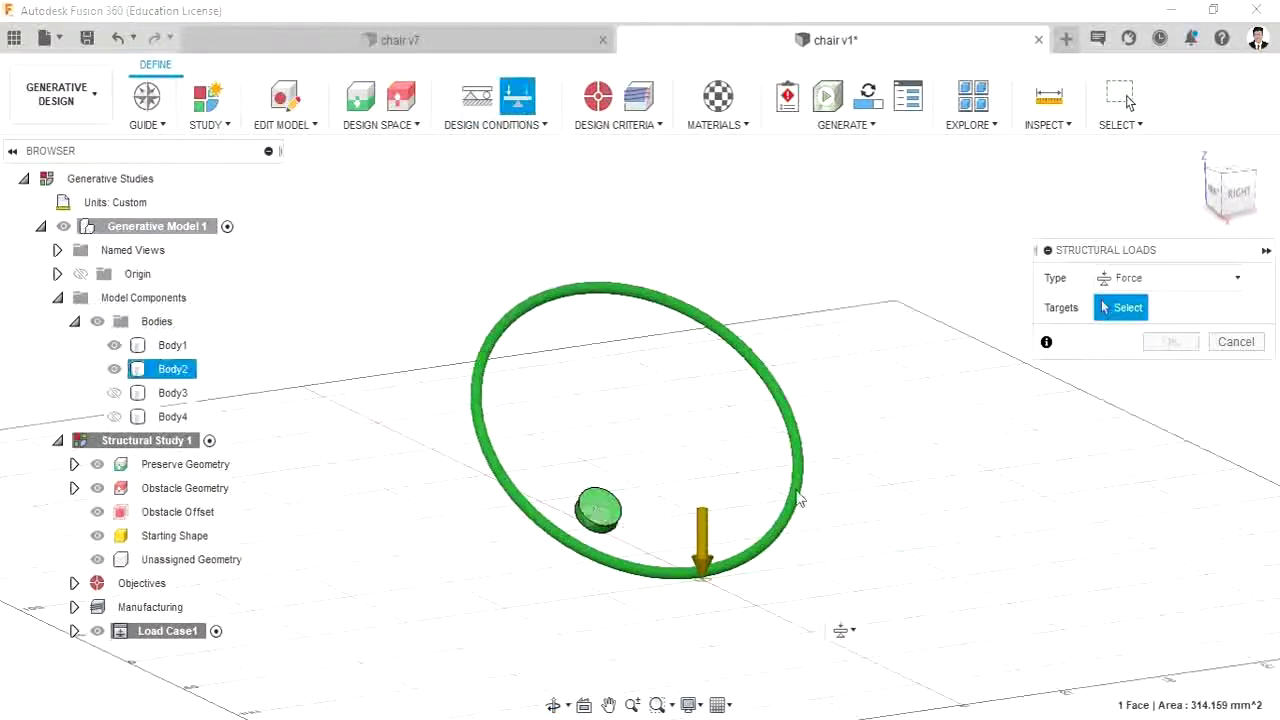
left_click(802, 456)
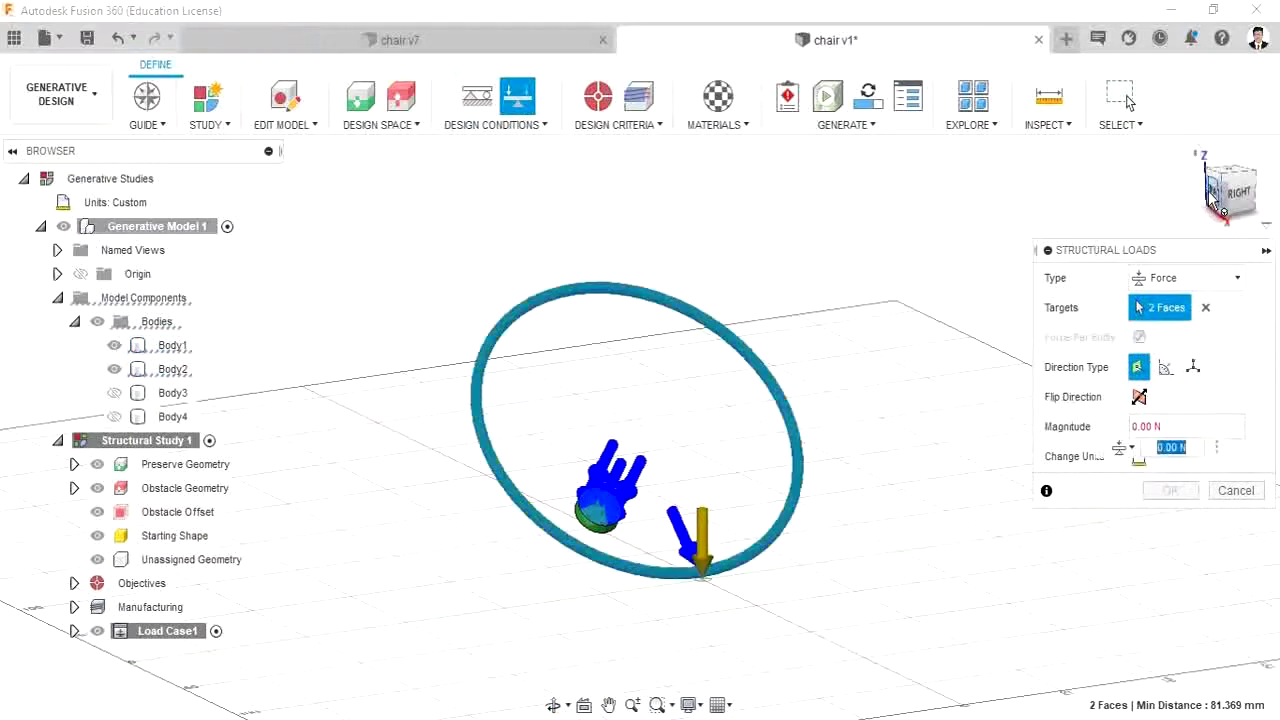
left_click(1210, 195)
left_click(1164, 368)
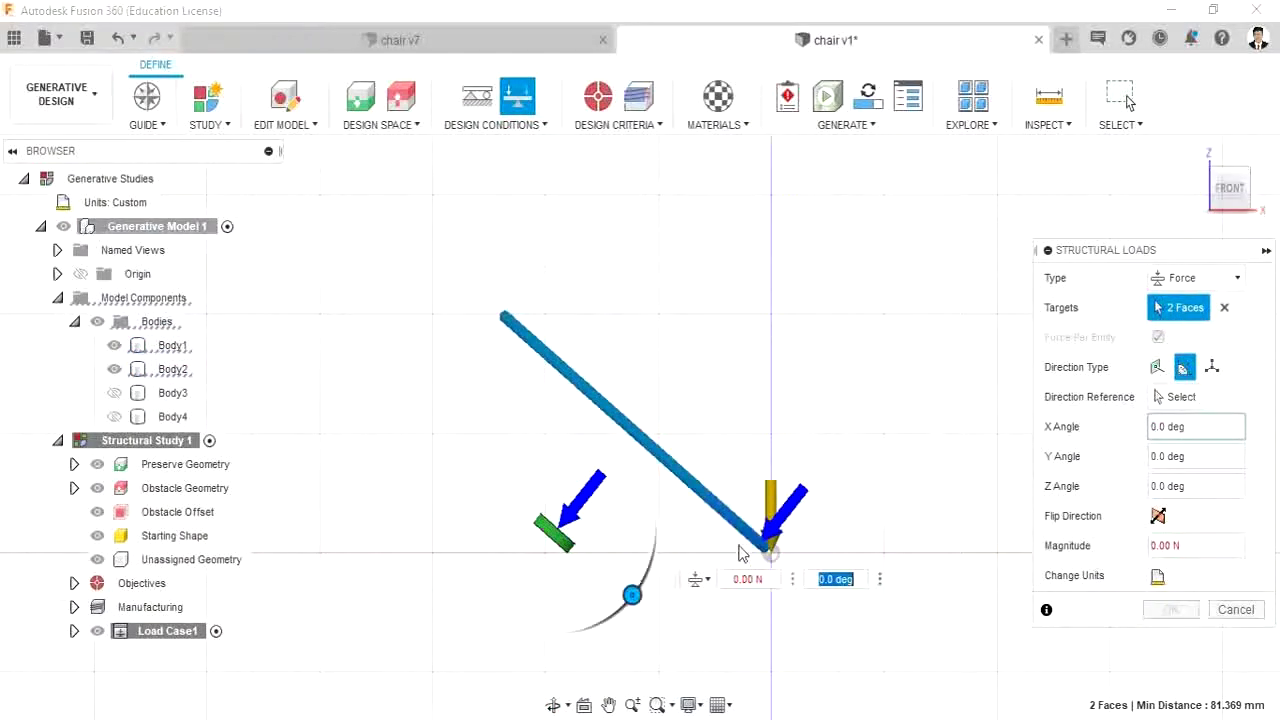
left_click_drag(632, 590, 641, 523)
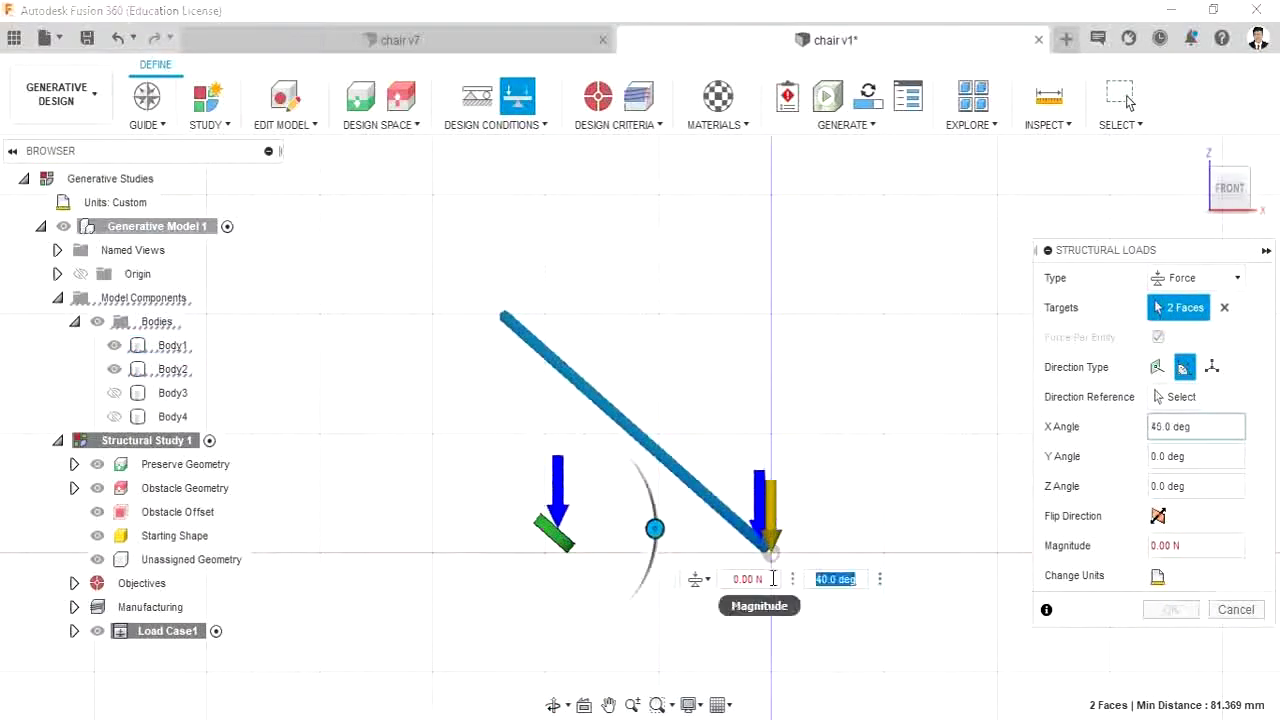
Step: Set the force magnitude to 1500 N, apply the load, and reopen it to check its settings
key("Tab")
type("1")
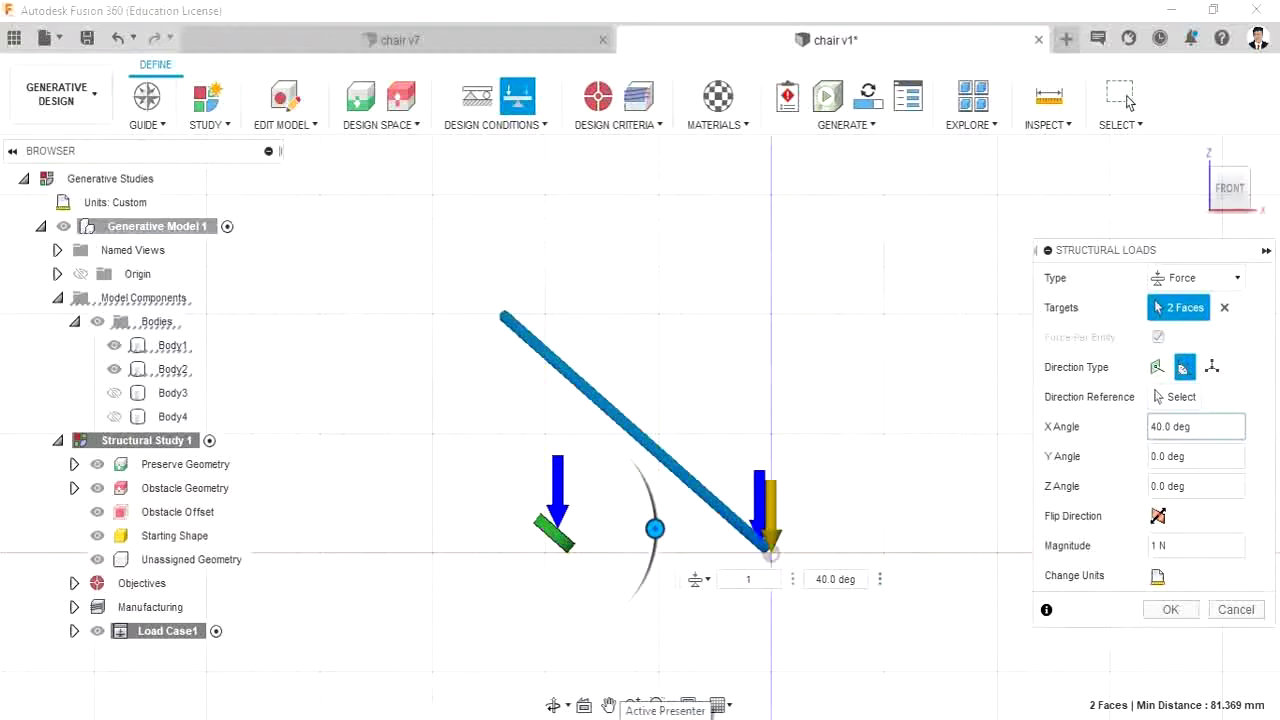
key("Return")
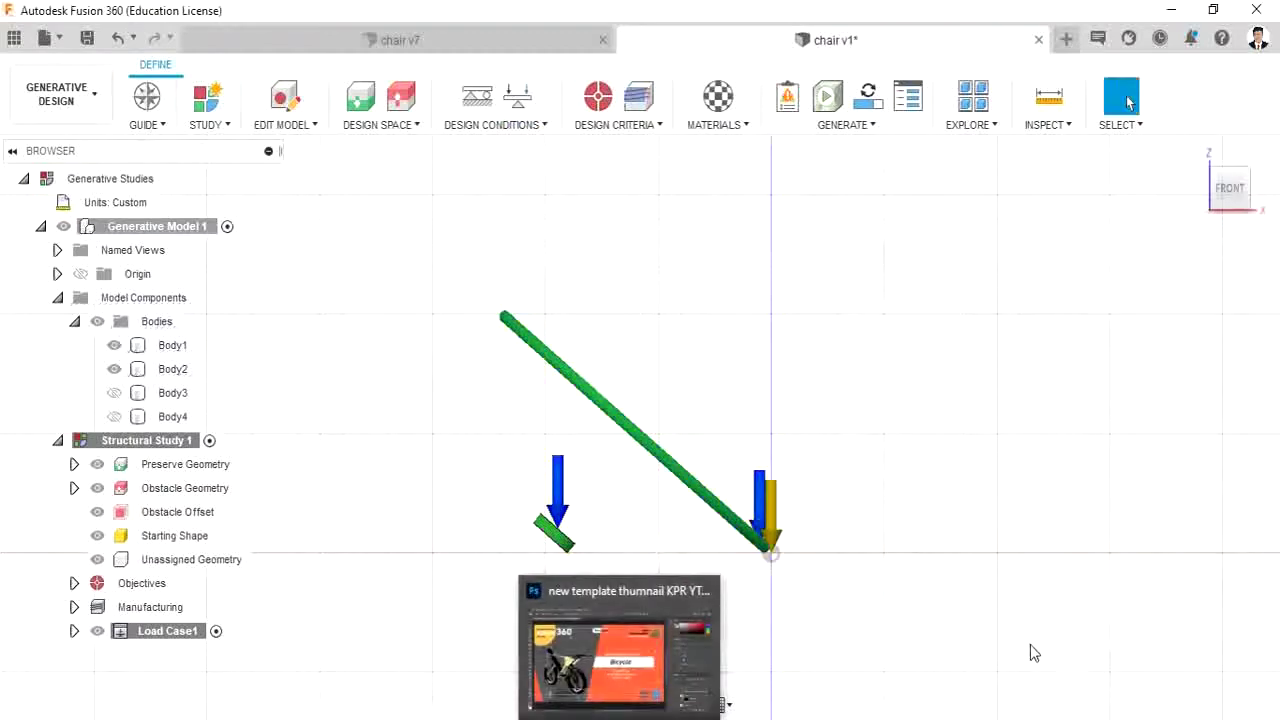
middle_click_drag(1031, 651, 980, 583, "shift")
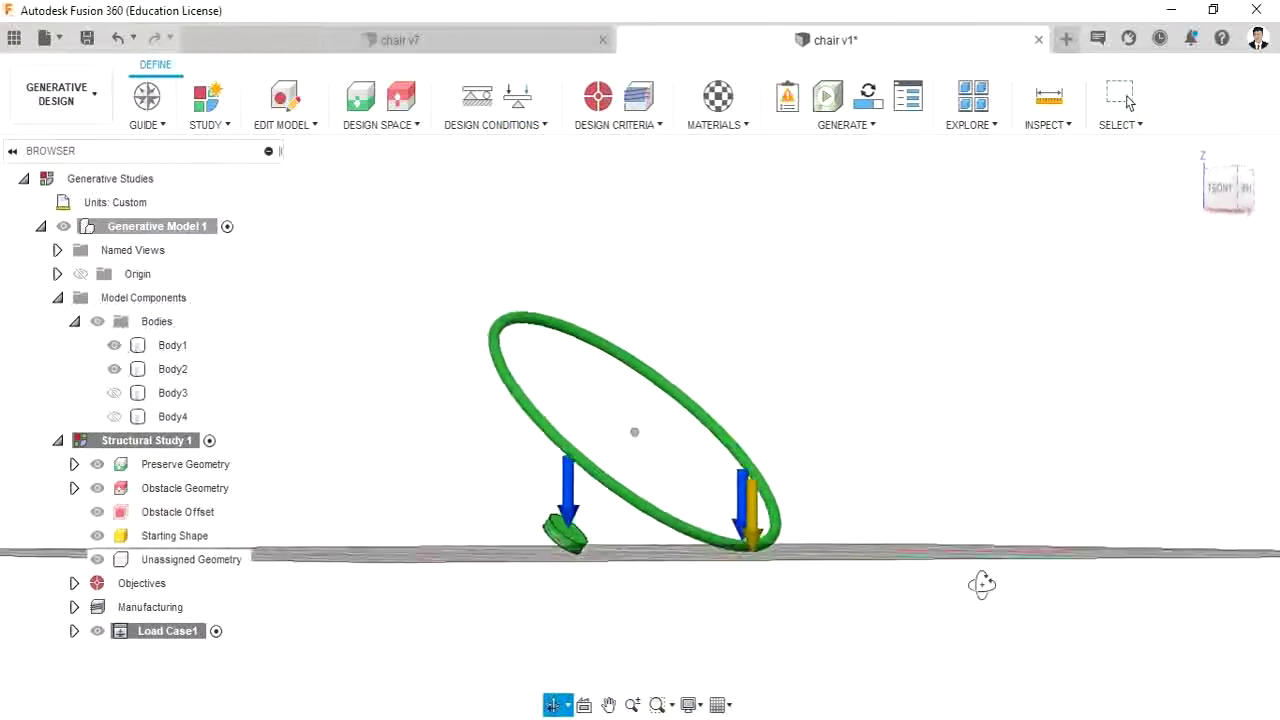
double_click(575, 505)
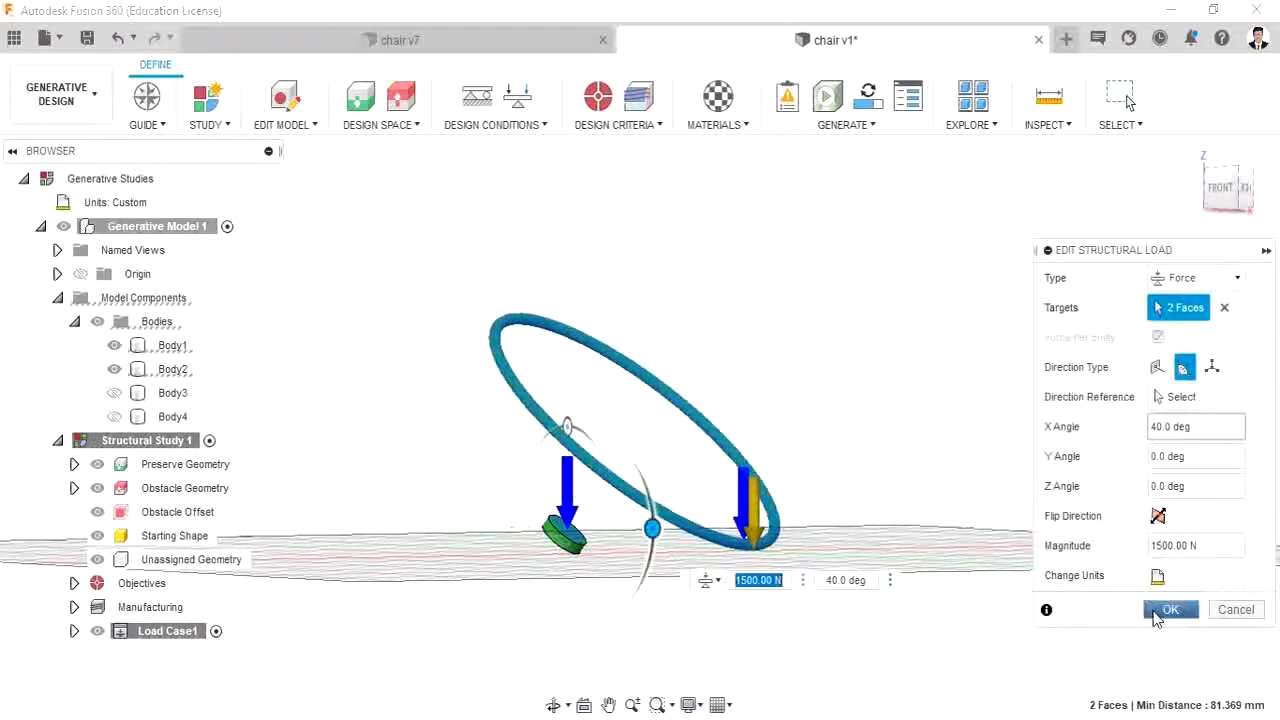
left_click(1166, 608)
middle_click_drag(963, 453, 878, 479, "shift")
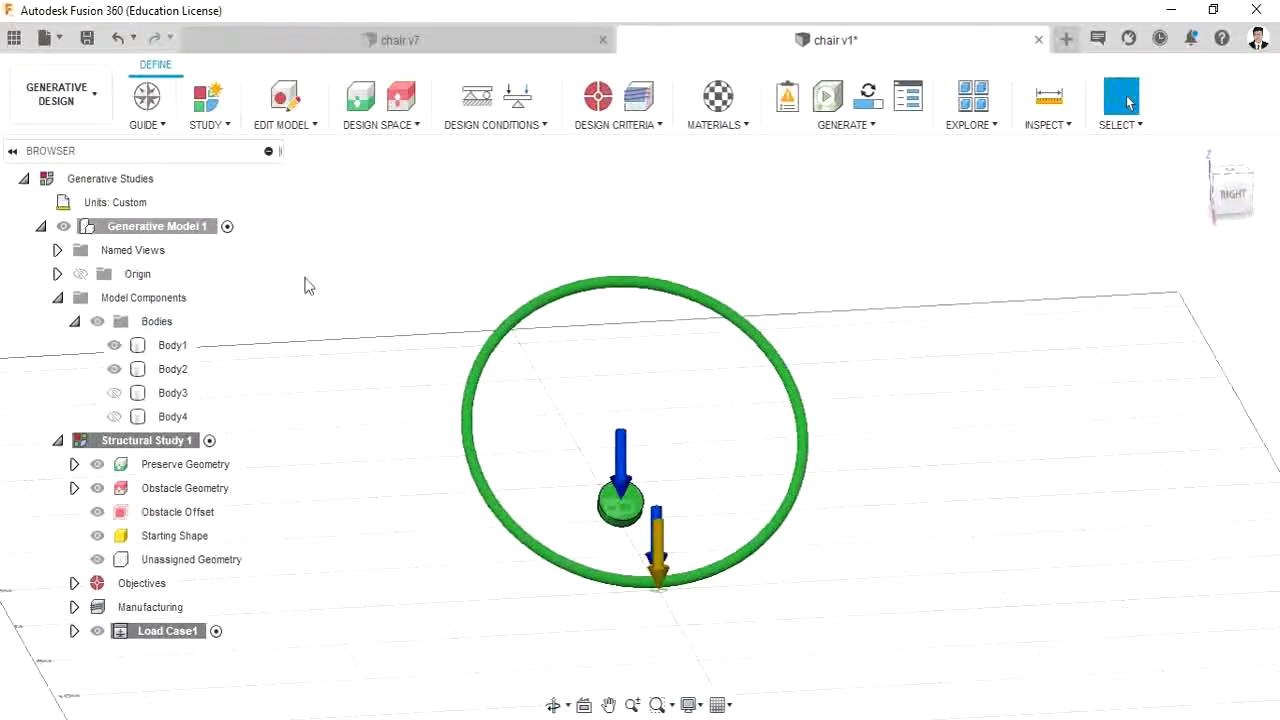
Step: Show the two obstacle bodies again, run the pre-check and start the generative preview
left_click(114, 393)
left_click(114, 417)
left_click(827, 97)
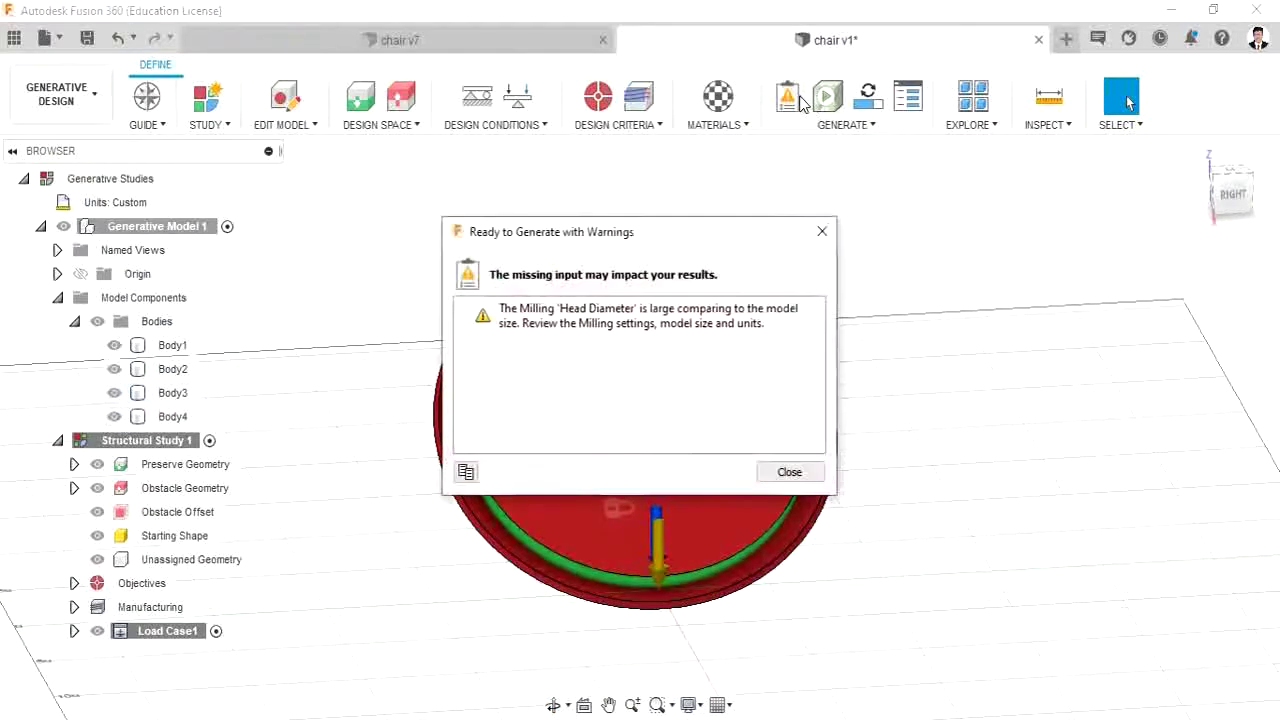
left_click(831, 220)
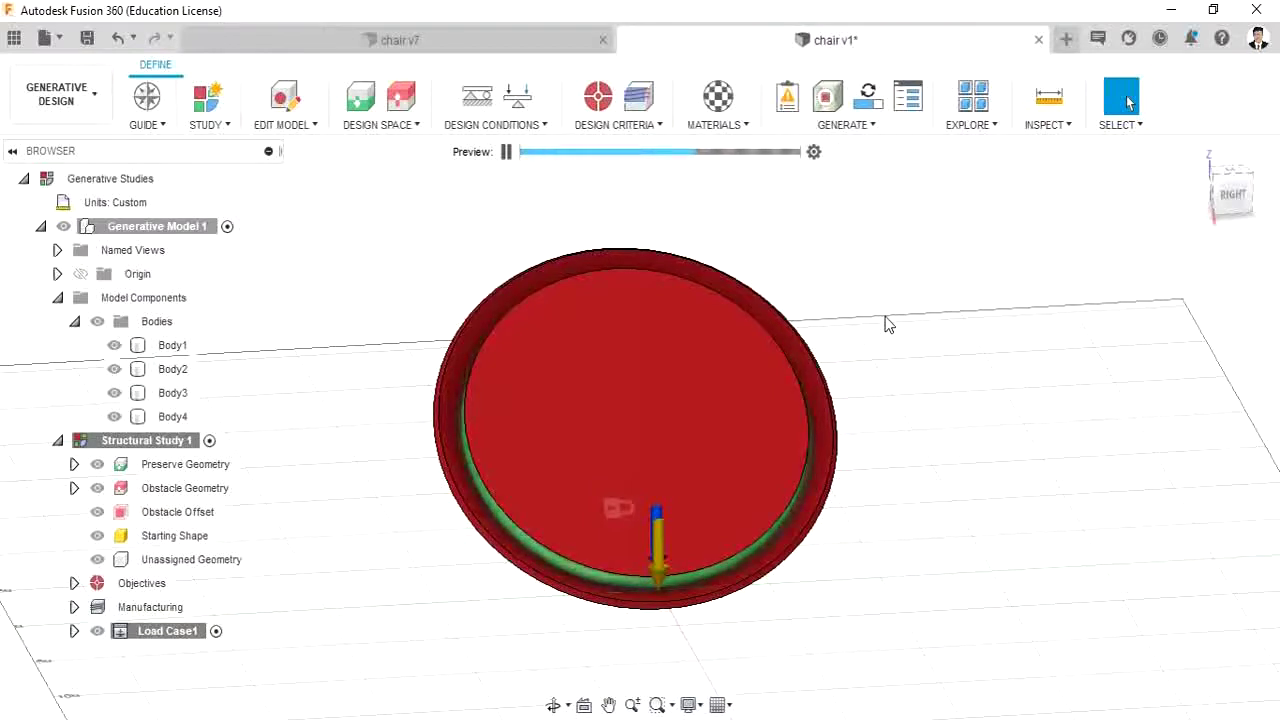
Step: Examine the preview shape with the obstacle bodies hidden, restore their visibility and stop the preview
left_click(114, 416)
left_click(114, 392)
middle_click_drag(795, 437, 562, 383, "shift")
left_click(114, 392)
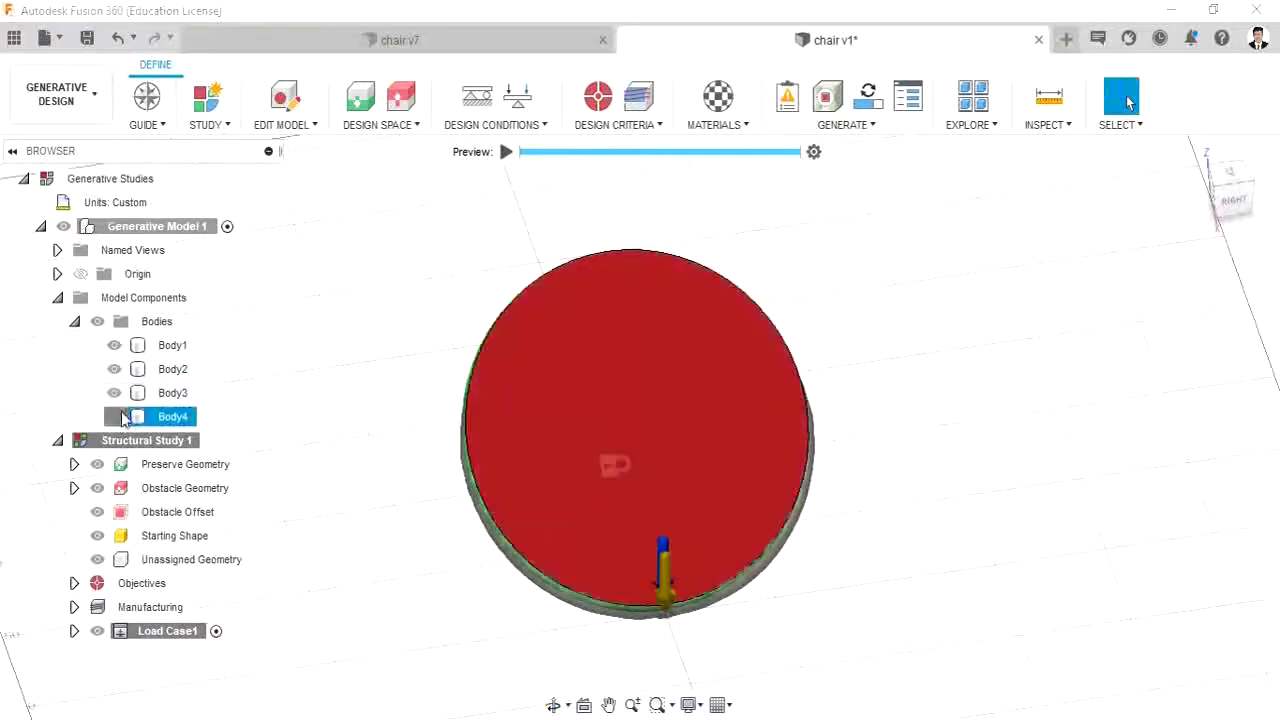
left_click(114, 416)
left_click(842, 103)
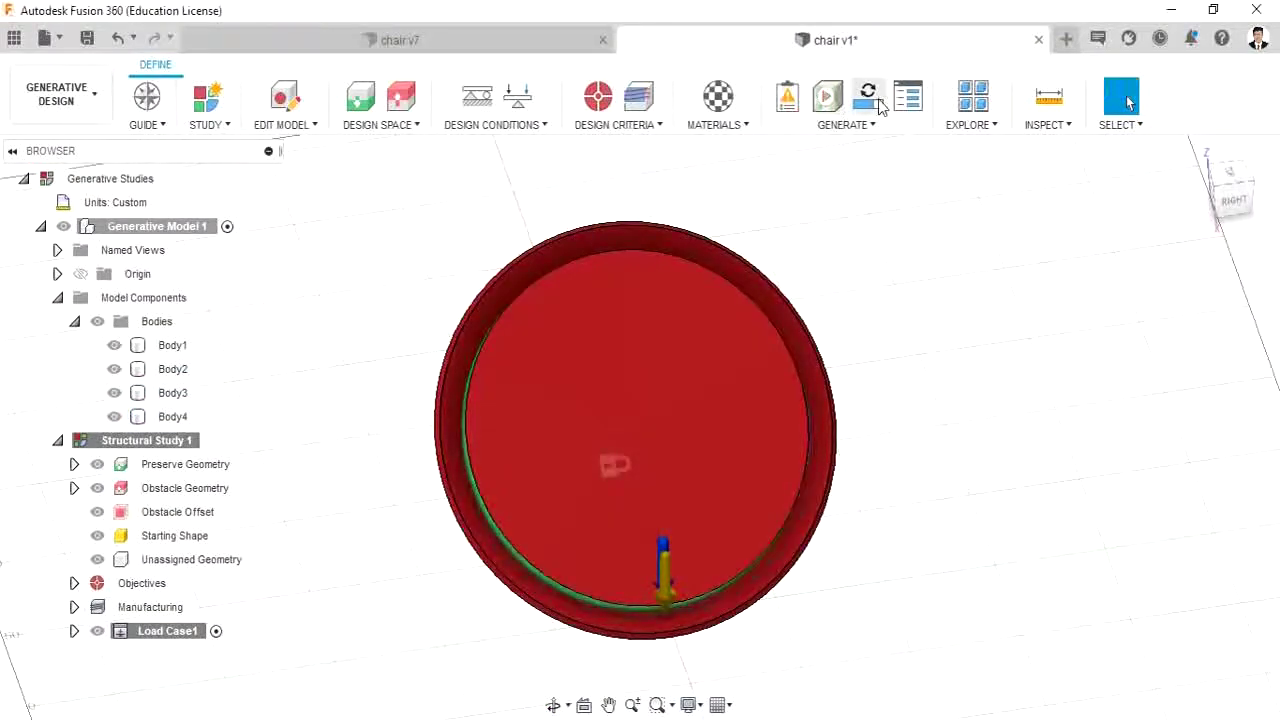
Step: Generate Structural Study 1 on the cloud and dismiss the job status report
left_click(880, 105)
left_click(890, 606)
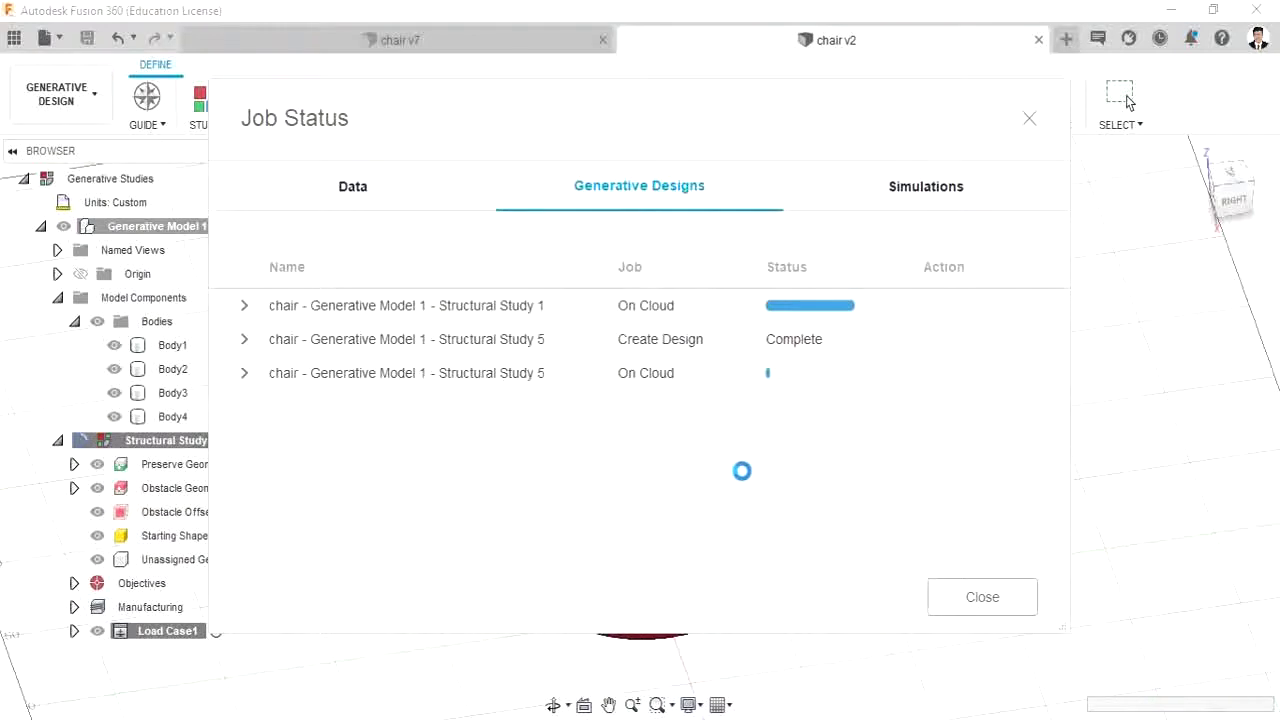
left_click(1126, 95)
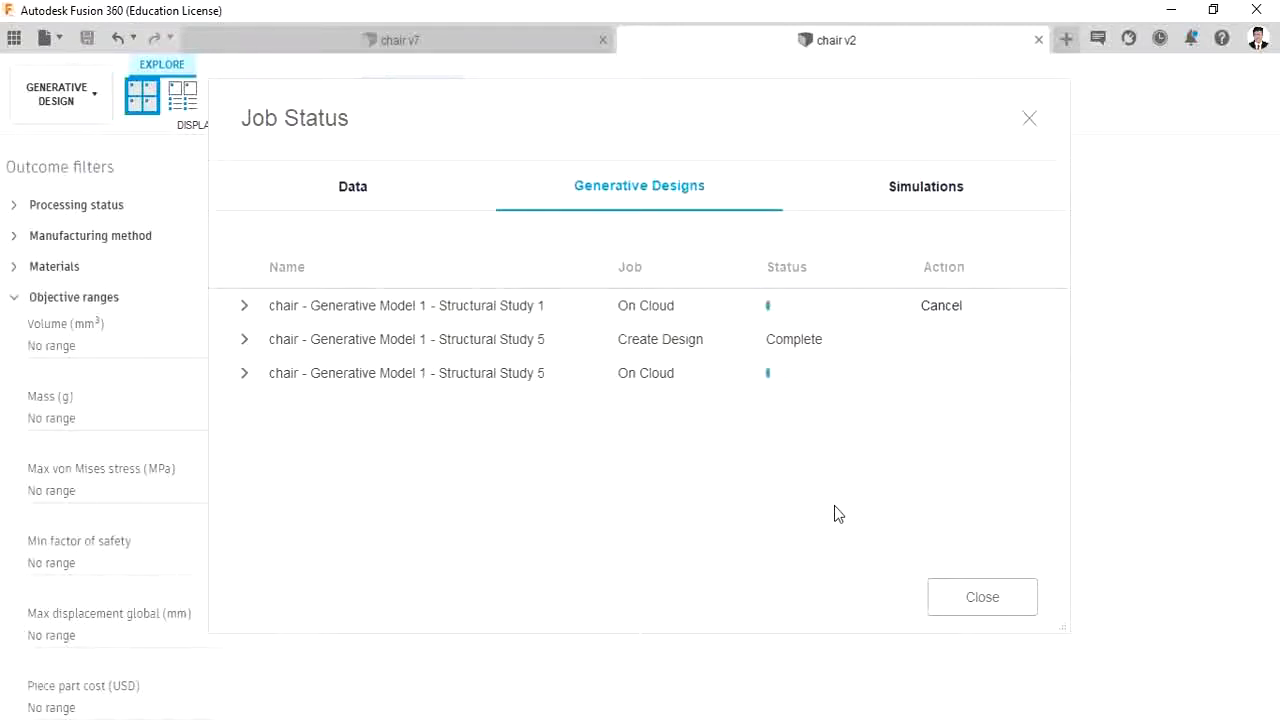
left_click(804, 395)
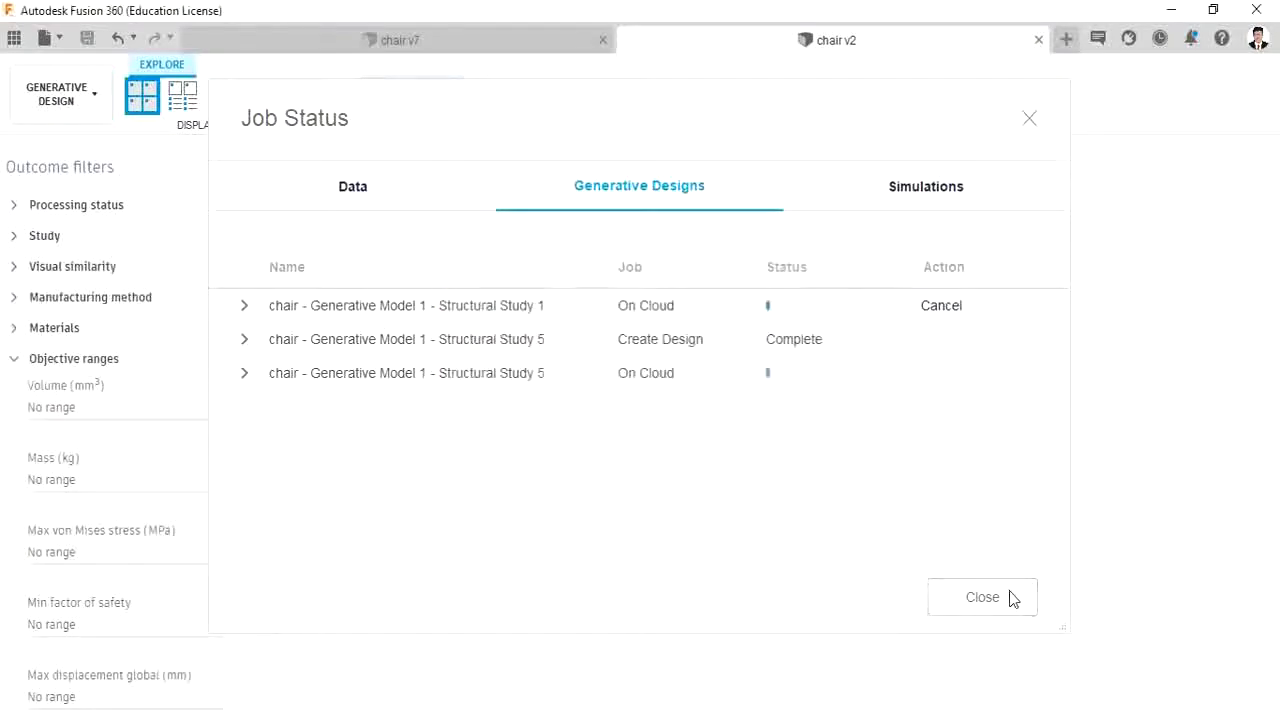
left_click(1011, 597)
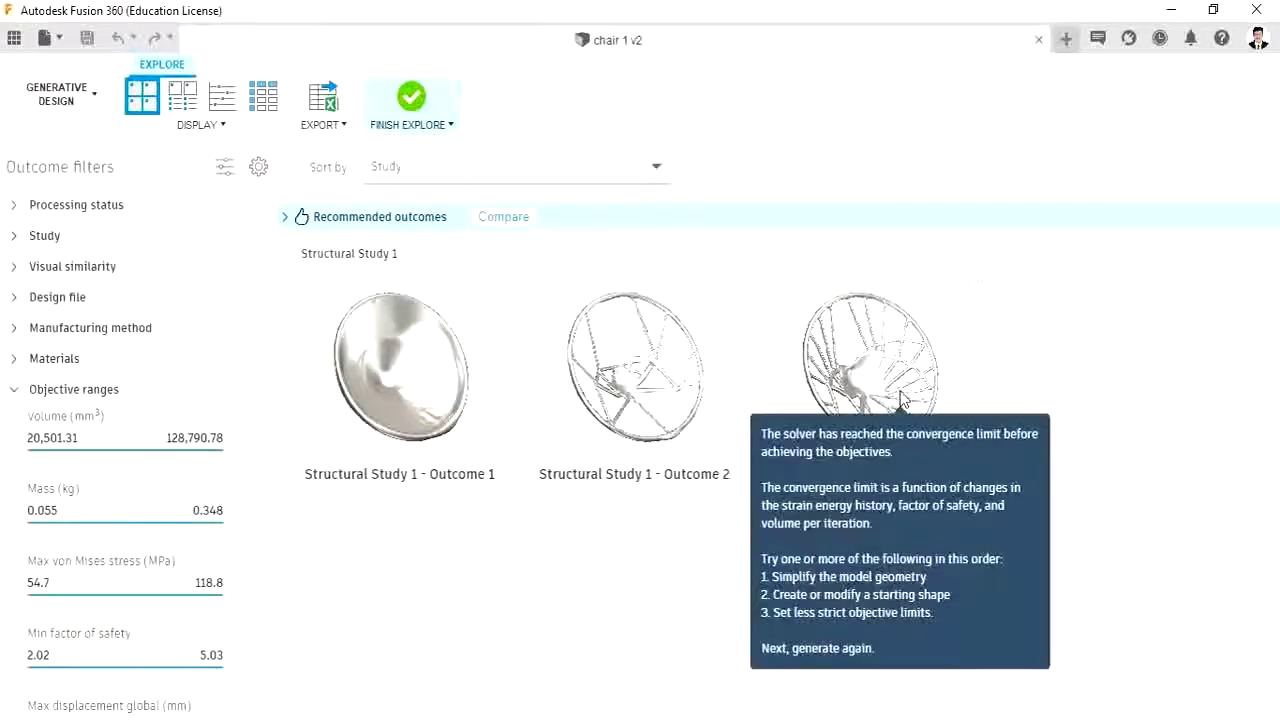
Step: View Structural Study 1 - Outcome 3 and open its finished design as a separate document
double_click(900, 398)
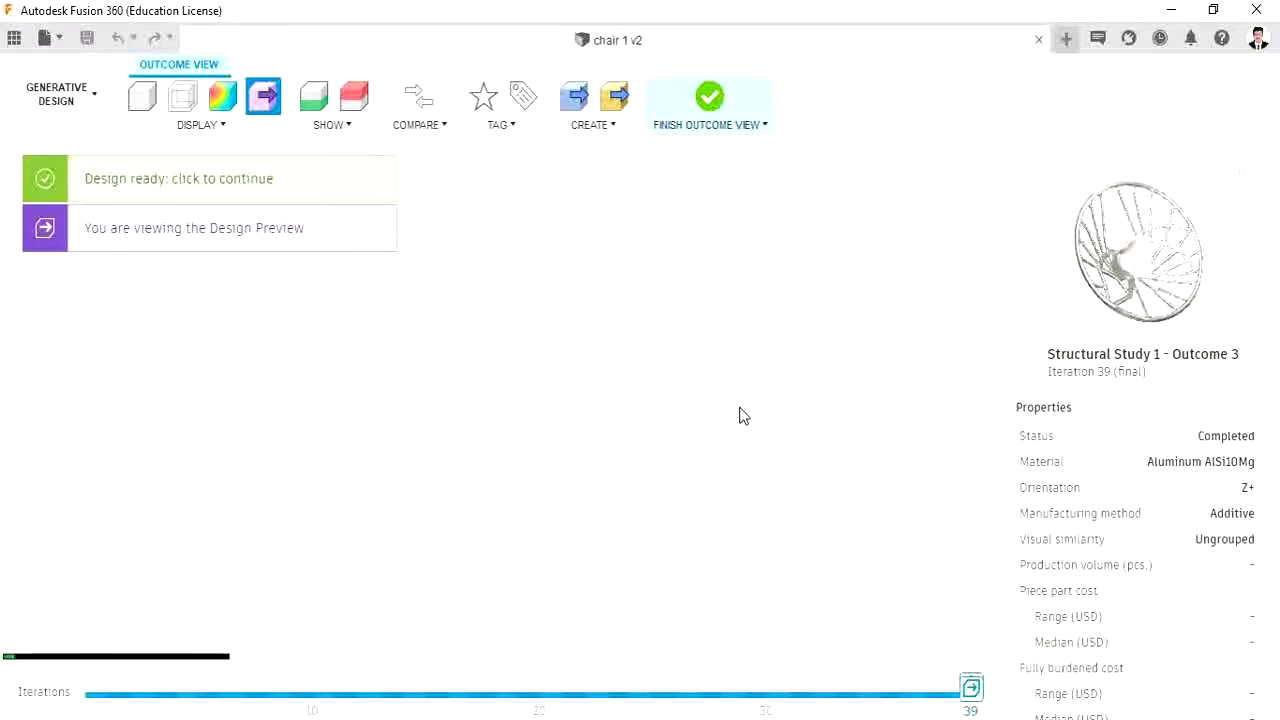
mouse_move(737, 414)
middle_mouse_down("shift")
mouse_move(746, 434)
mouse_move(680, 526)
mouse_move(513, 518)
mouse_move(500, 580)
mouse_move(757, 409)
mouse_move(769, 336)
mouse_move(654, 611)
mouse_move(690, 560)
mouse_move(743, 423)
middle_mouse_up("shift")
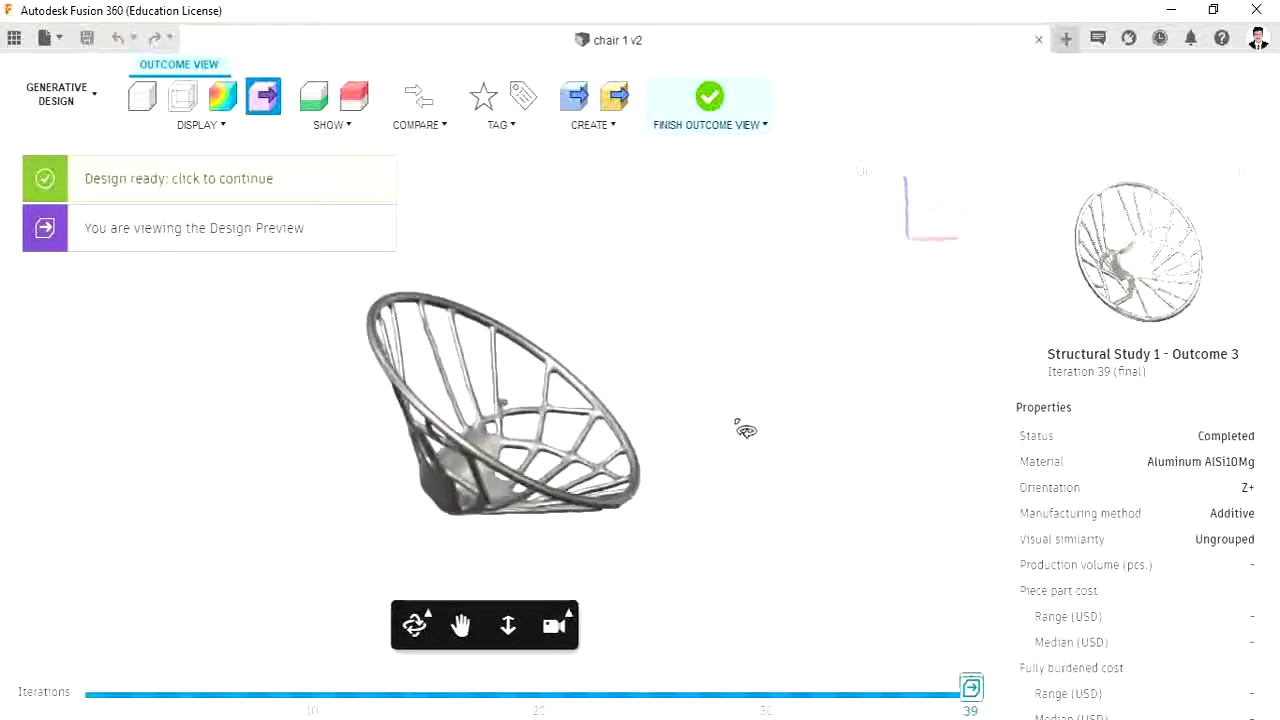
left_click(160, 185)
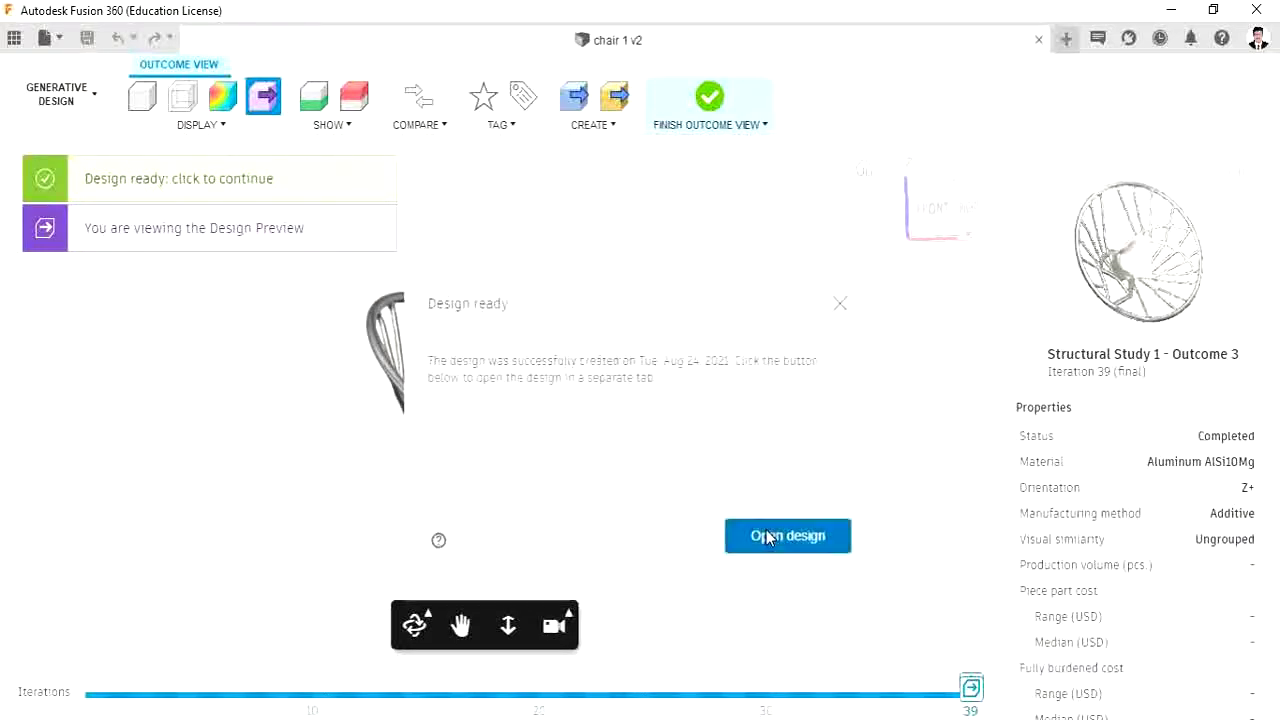
left_click(766, 530)
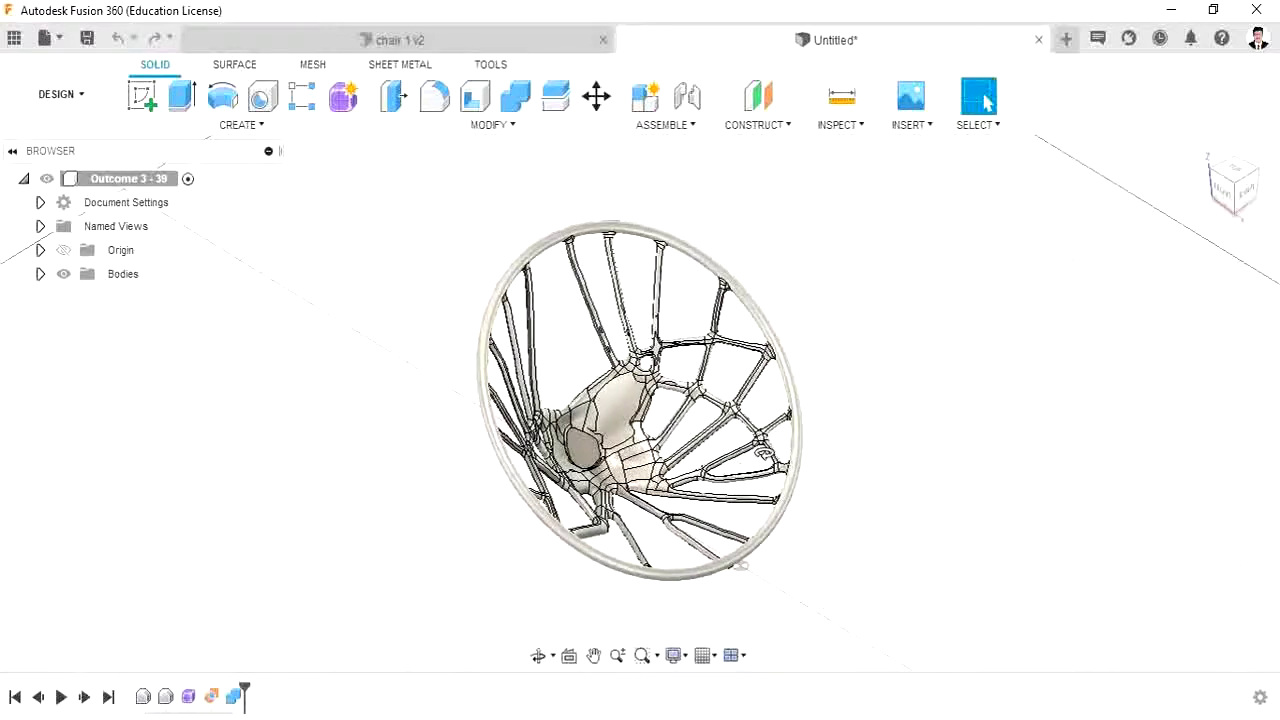
left_click(811, 437)
middle_click_drag(886, 437, 820, 428, "shift")
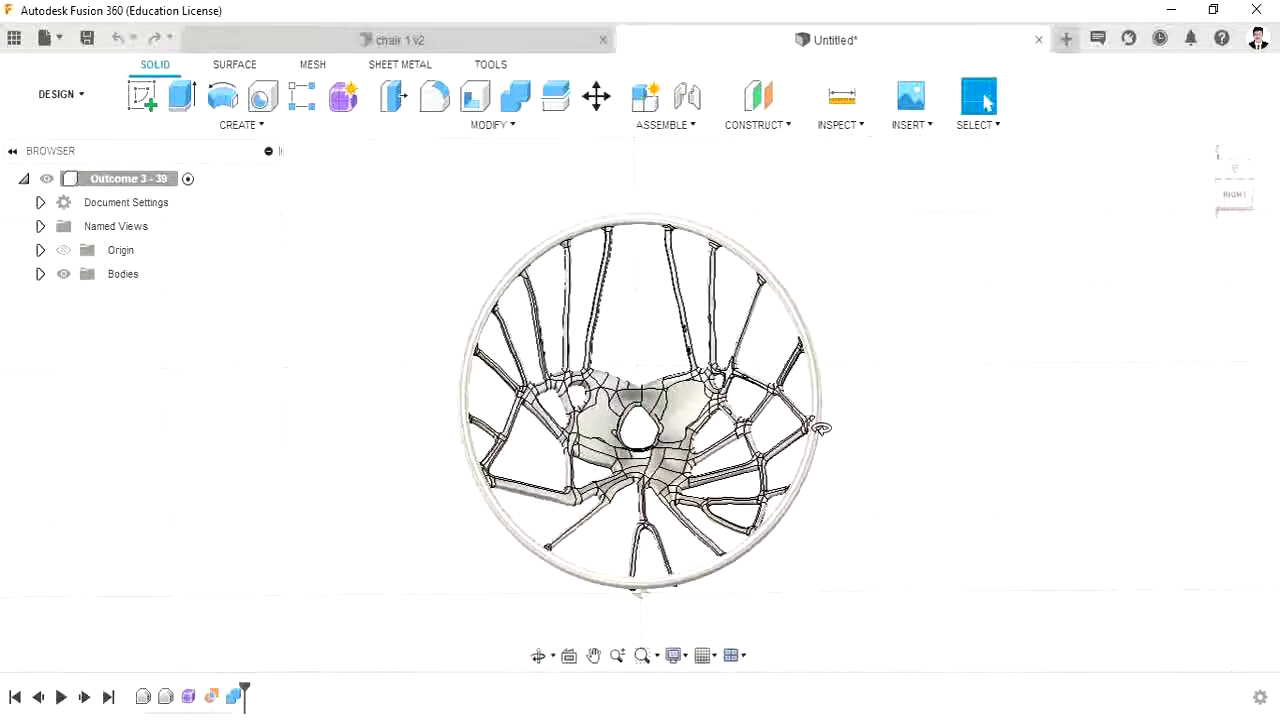
Step: Save the outcome design as Chair1 in the Outcome folder of Generative projects
key("ctrl+s")
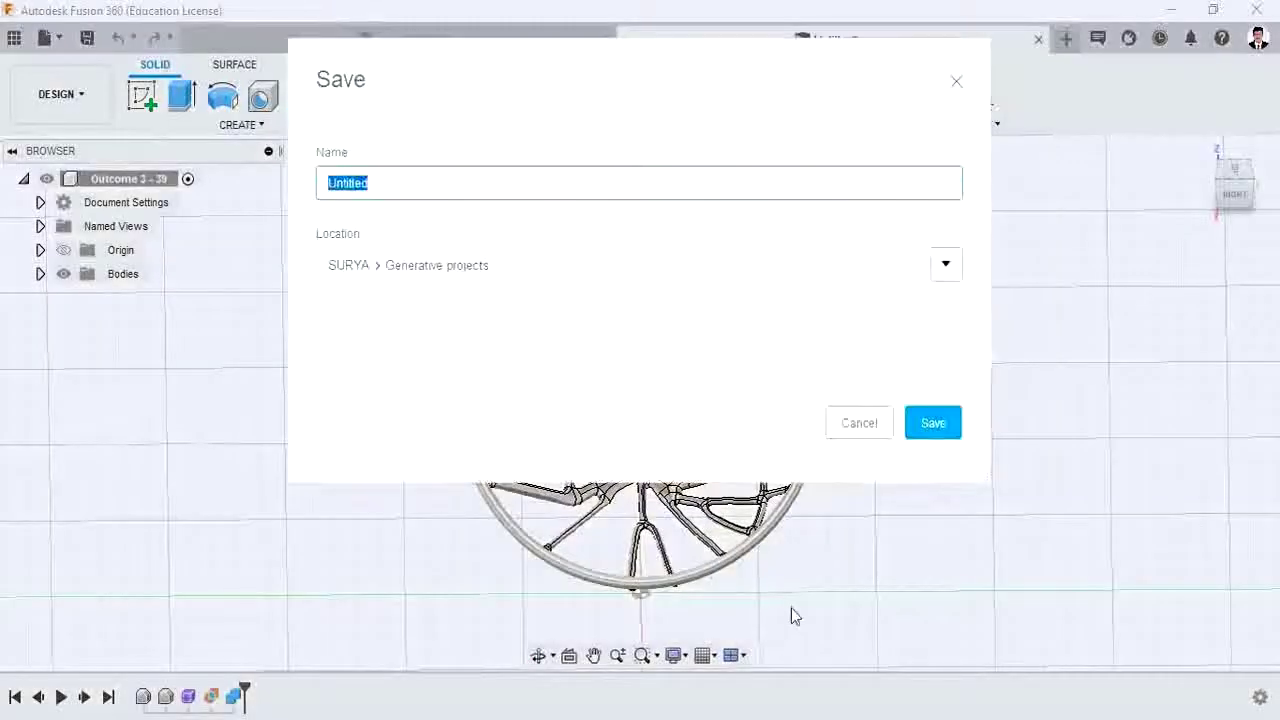
left_click(945, 264)
double_click(640, 515)
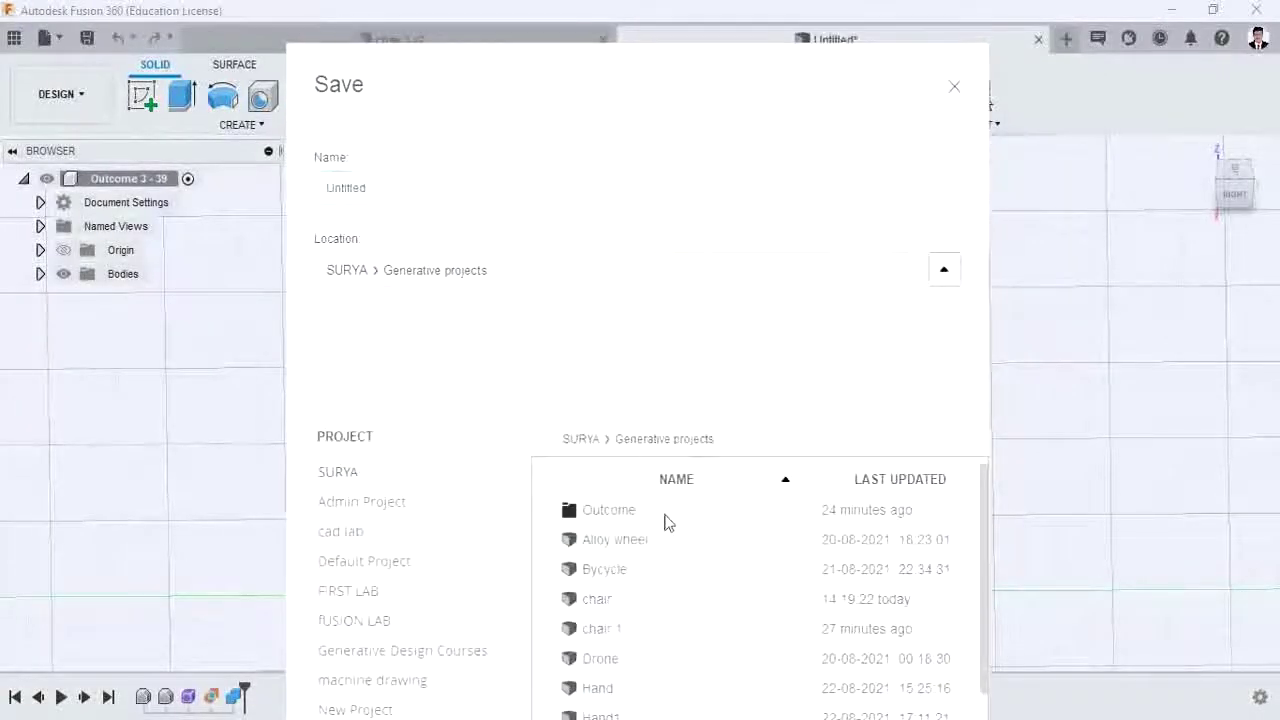
left_click(477, 196)
type("Chai")
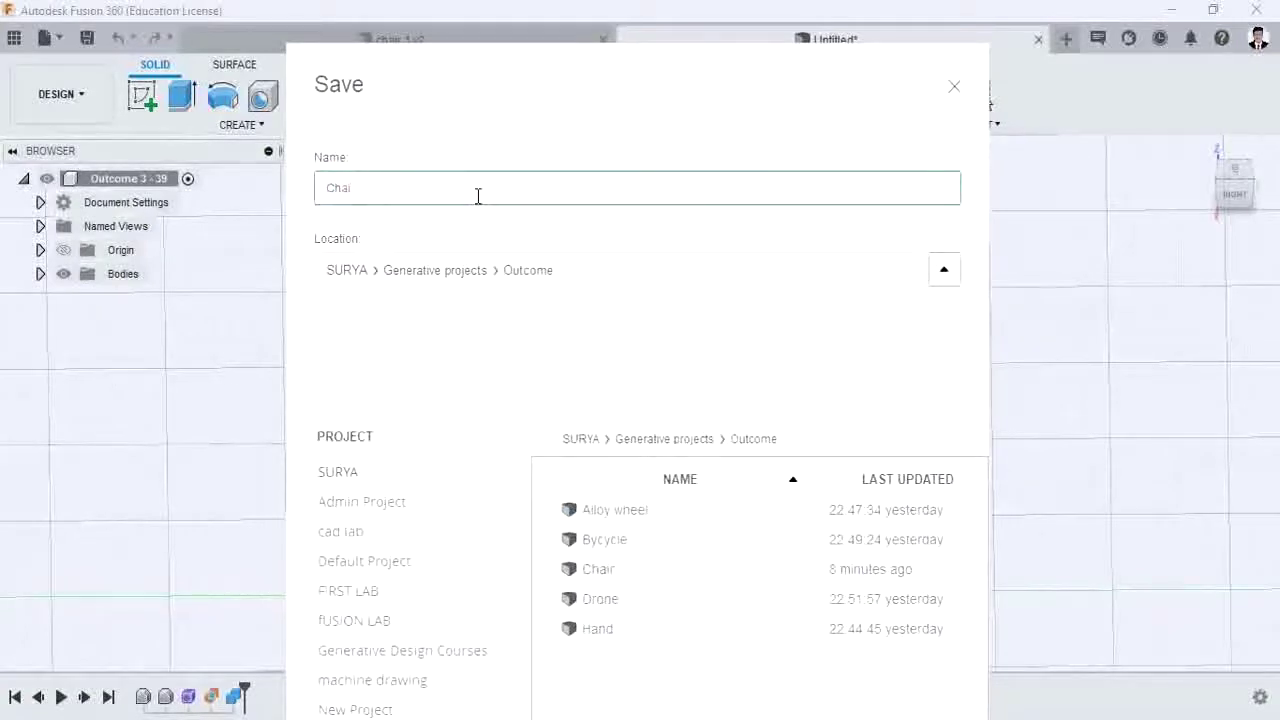
type("r1")
key("Return")
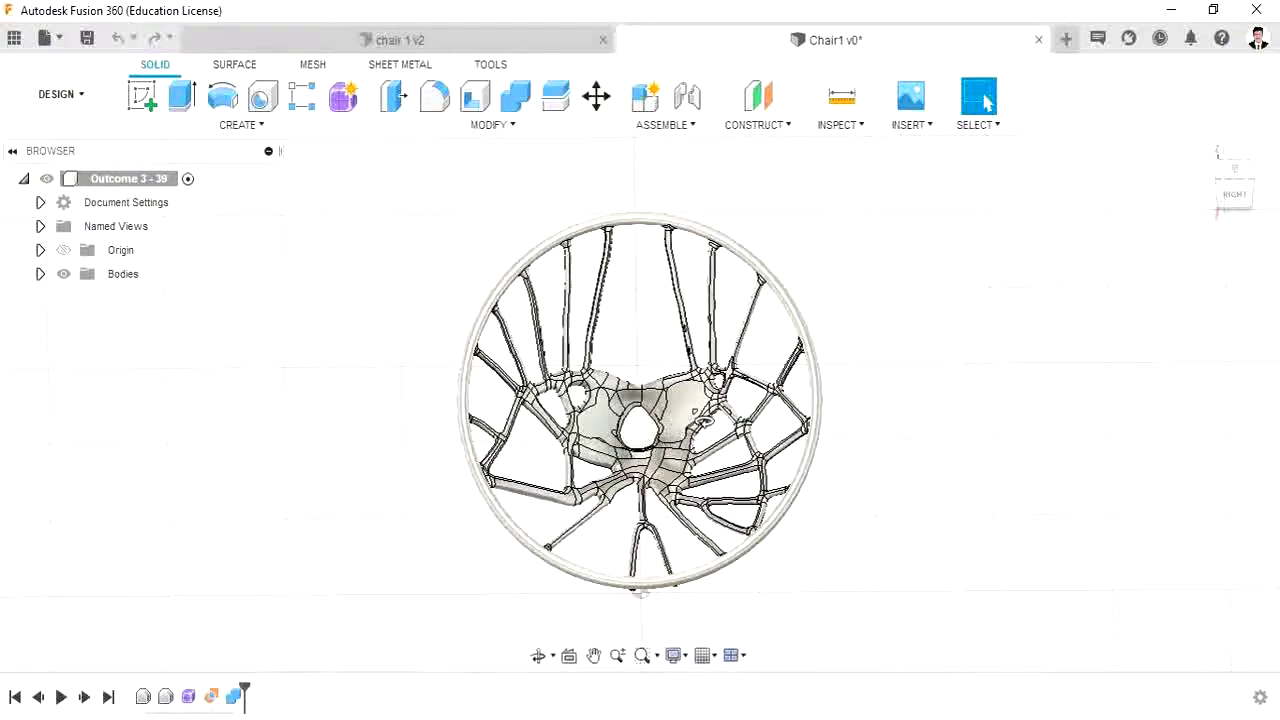
Step: Search the appearance library for "yellow" and apply a yellow appearance to the generated chair body
middle_click_drag(700, 415, 770, 400, "shift")
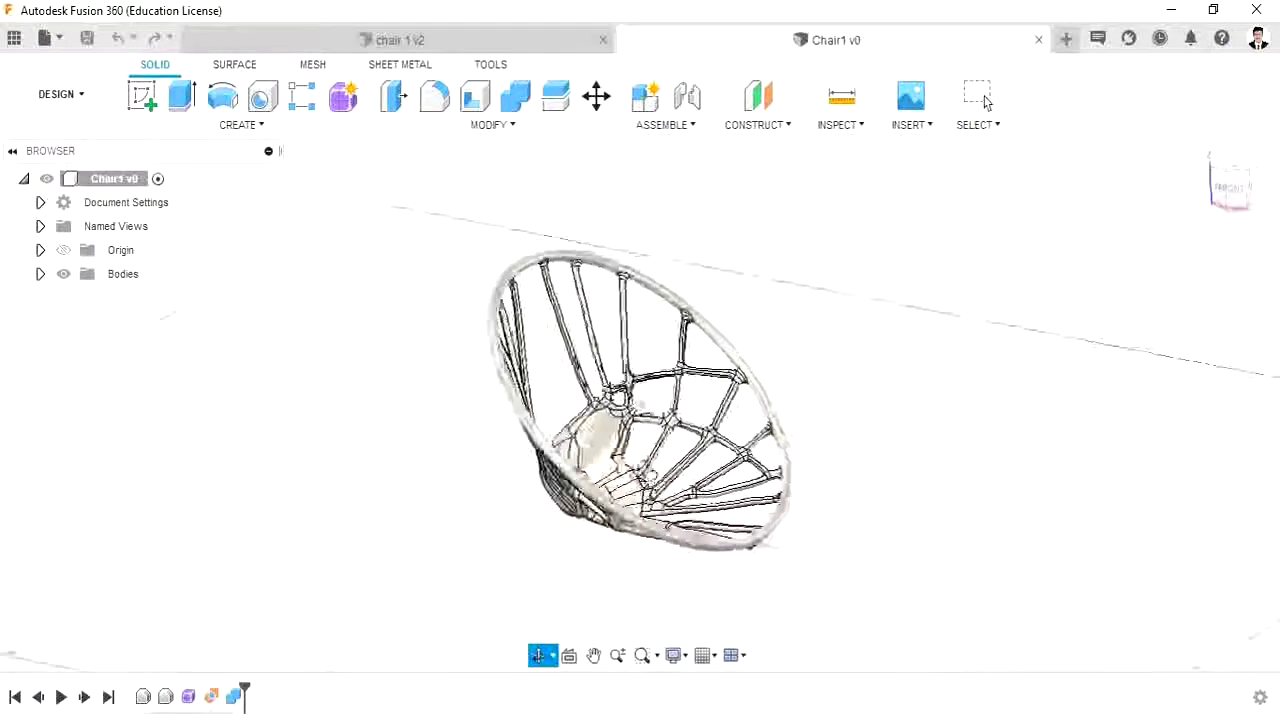
left_click(980, 97)
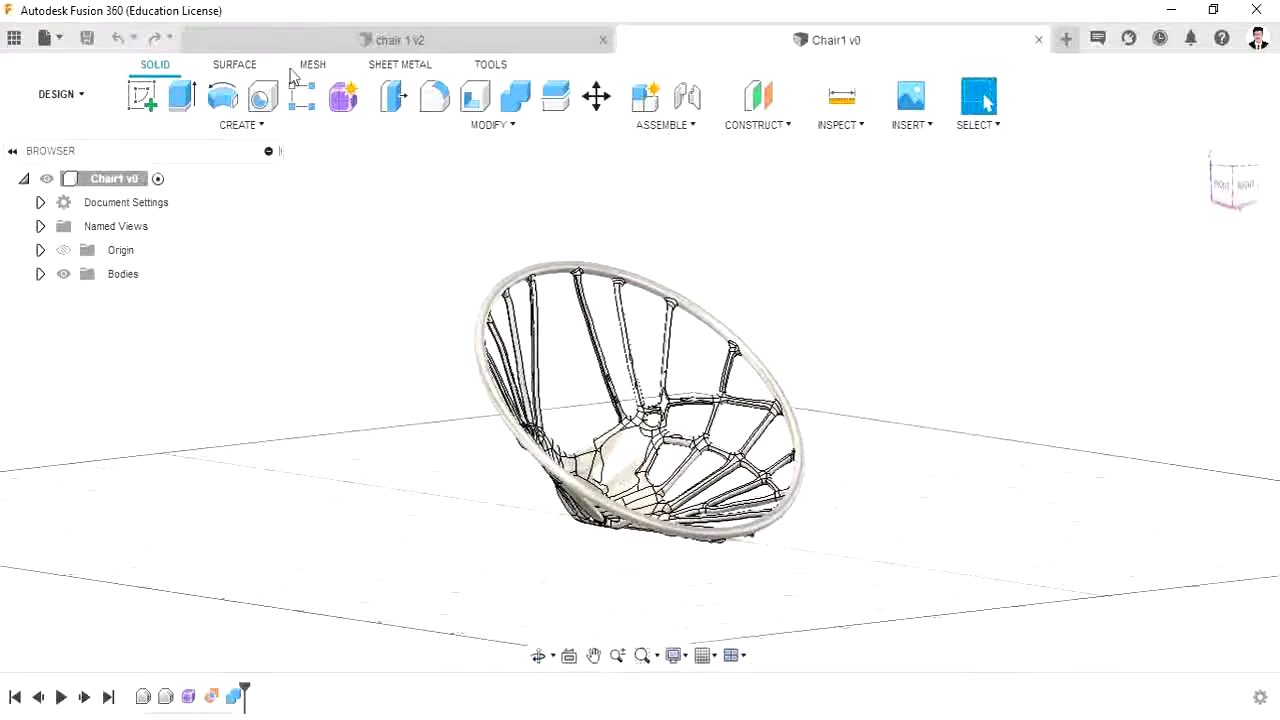
left_click(490, 125)
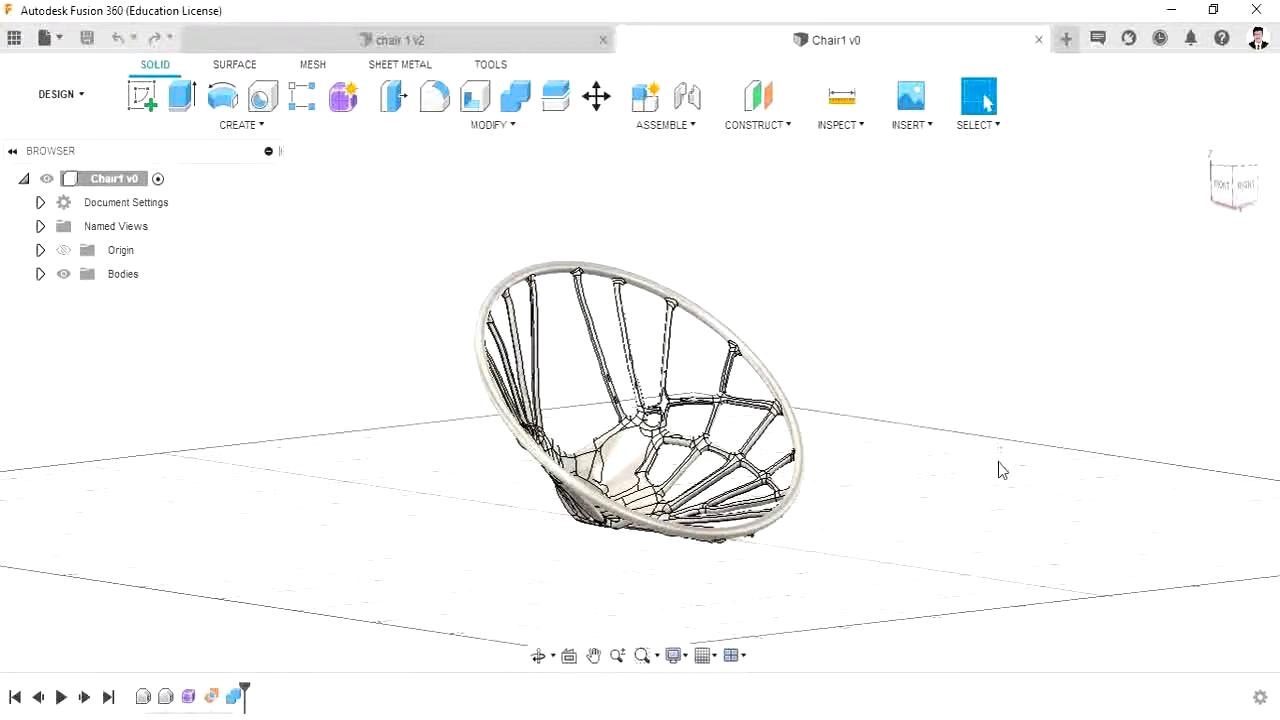
key("a")
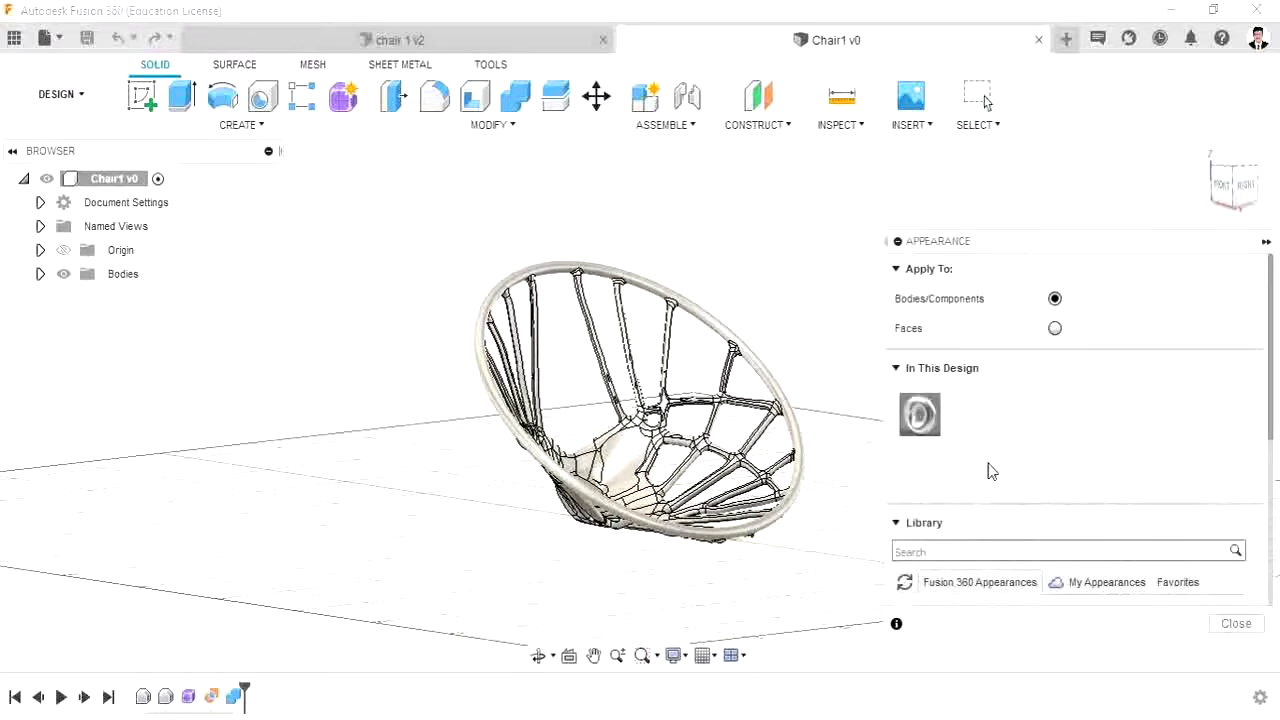
left_click(962, 552)
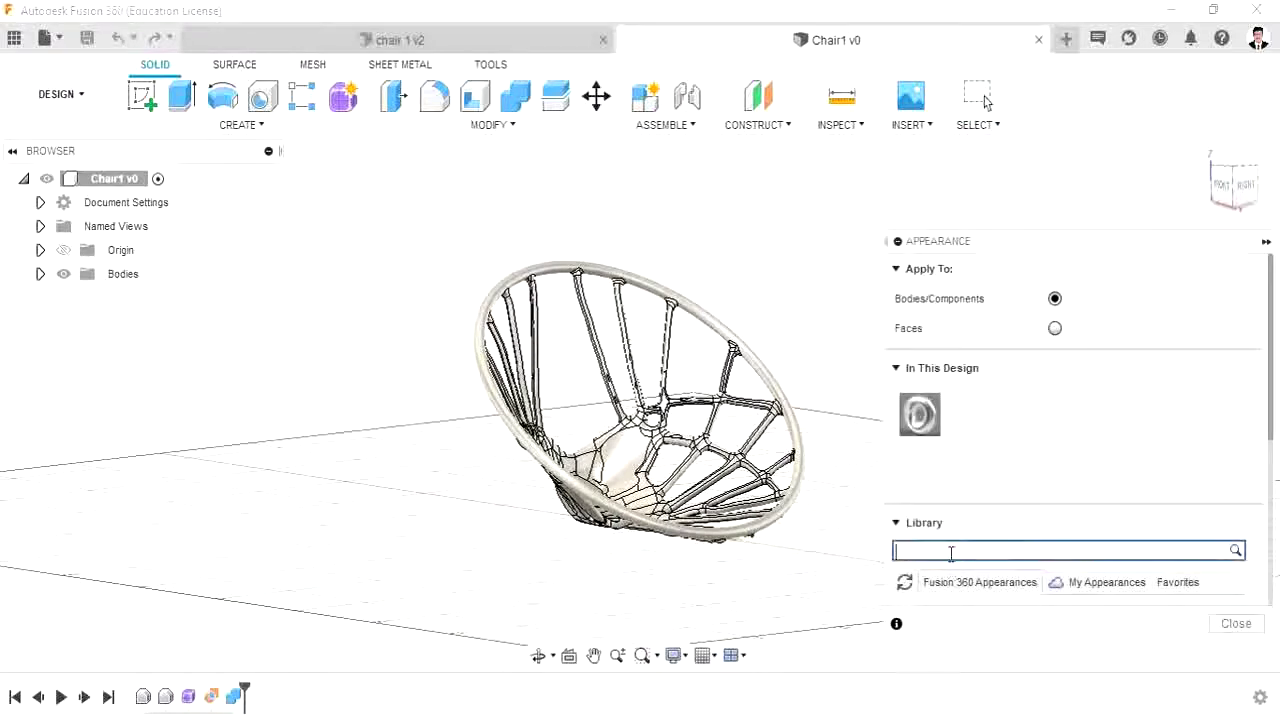
type("yello")
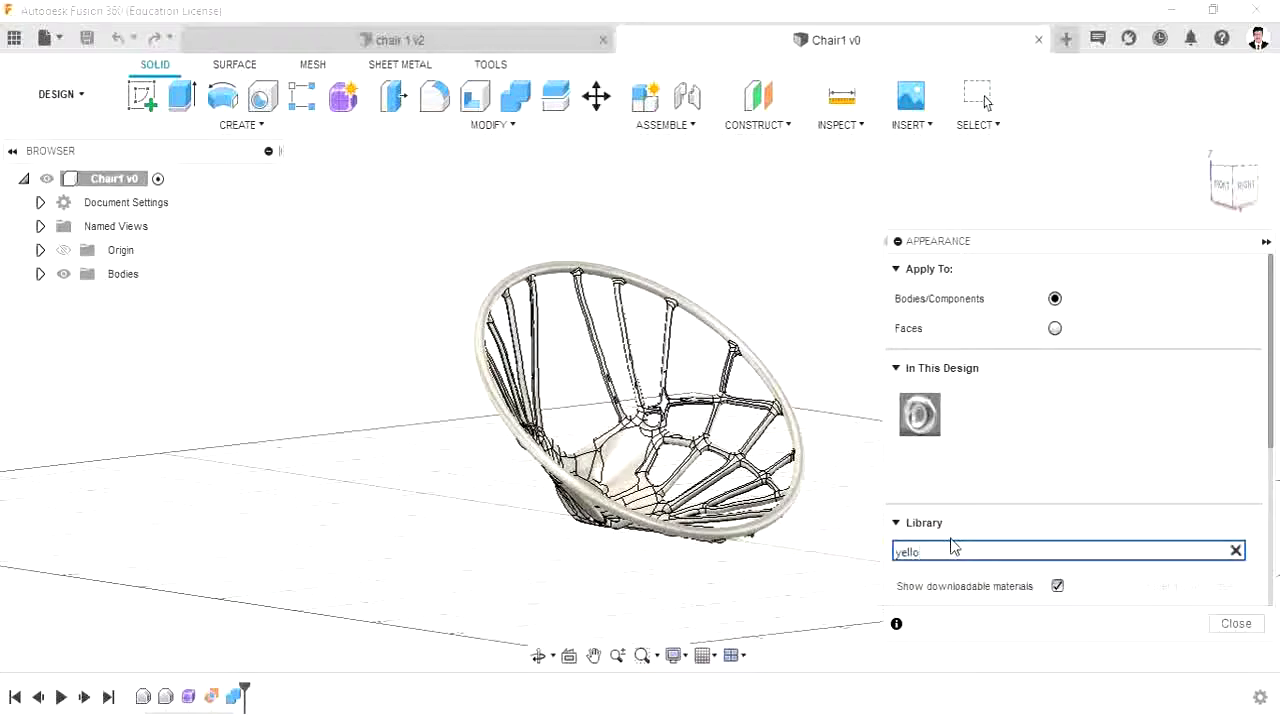
type("w")
scroll(955, 545, "down", 3)
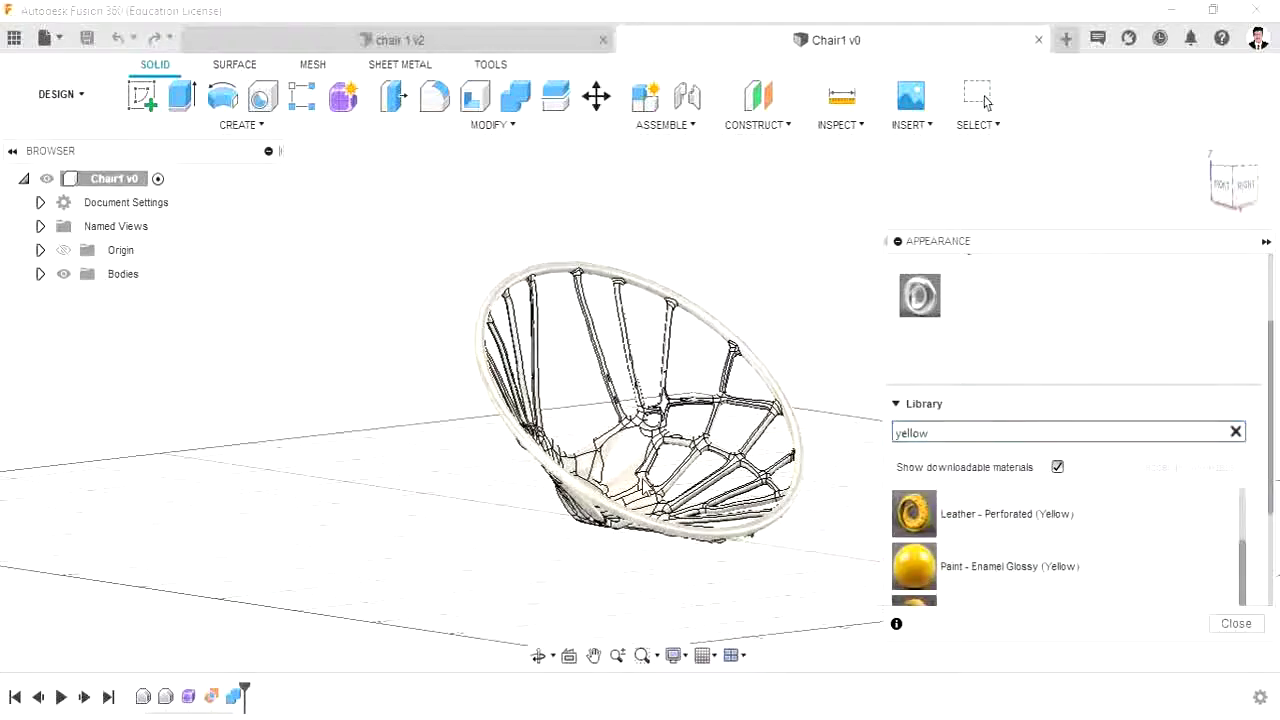
left_click_drag(913, 513, 640, 420)
left_click(1236, 623)
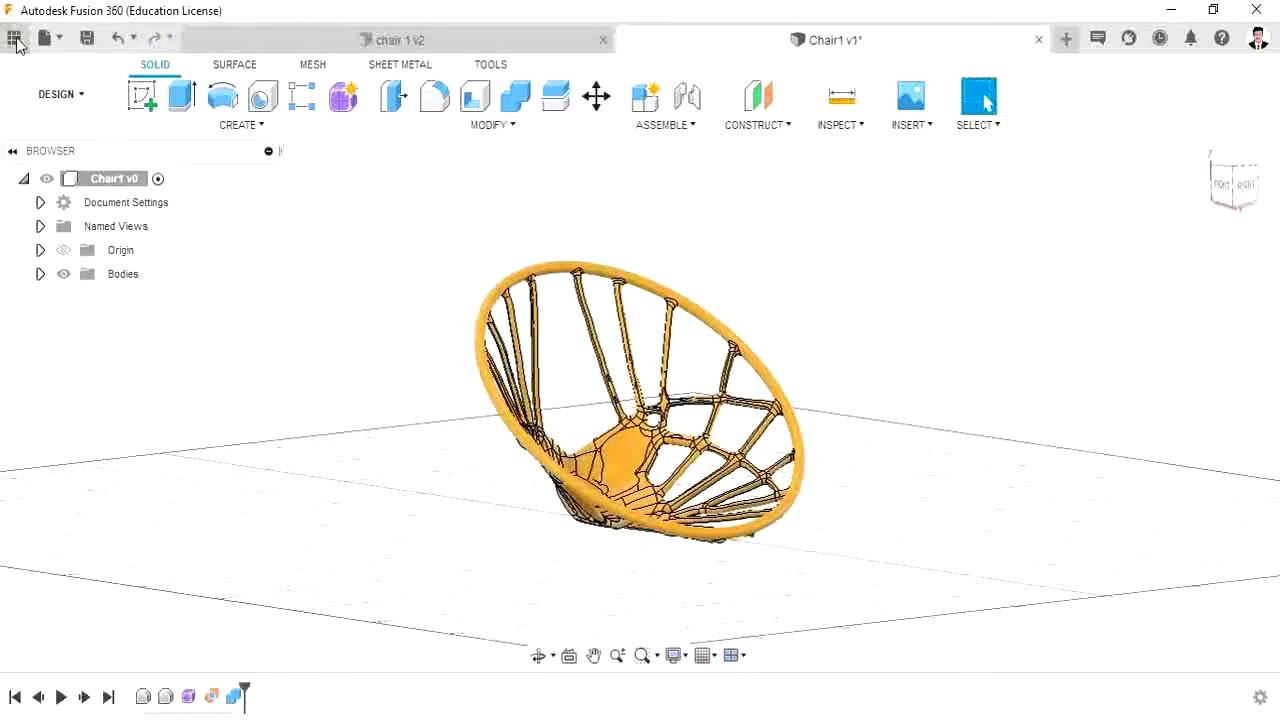
Step: Insert the Chair design from the Outcome folder into the current design as a component, accepting its default position
left_click(15, 40)
double_click(120, 194)
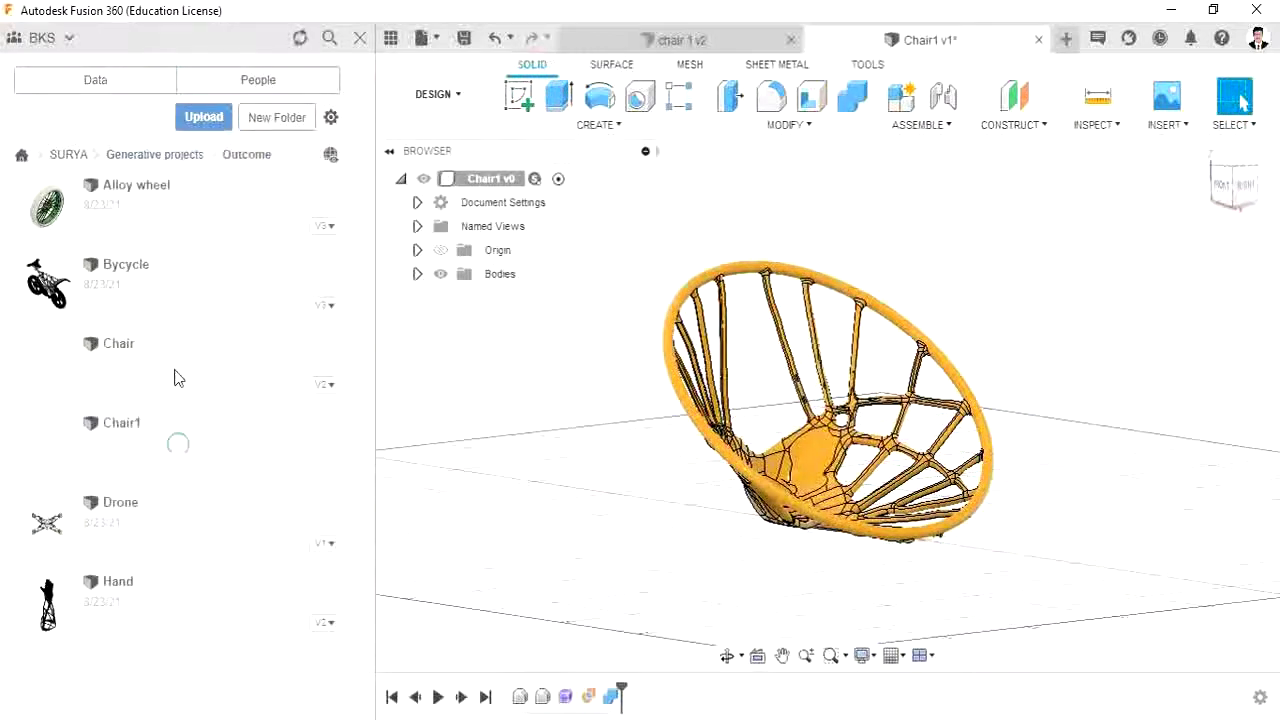
right_click(175, 362)
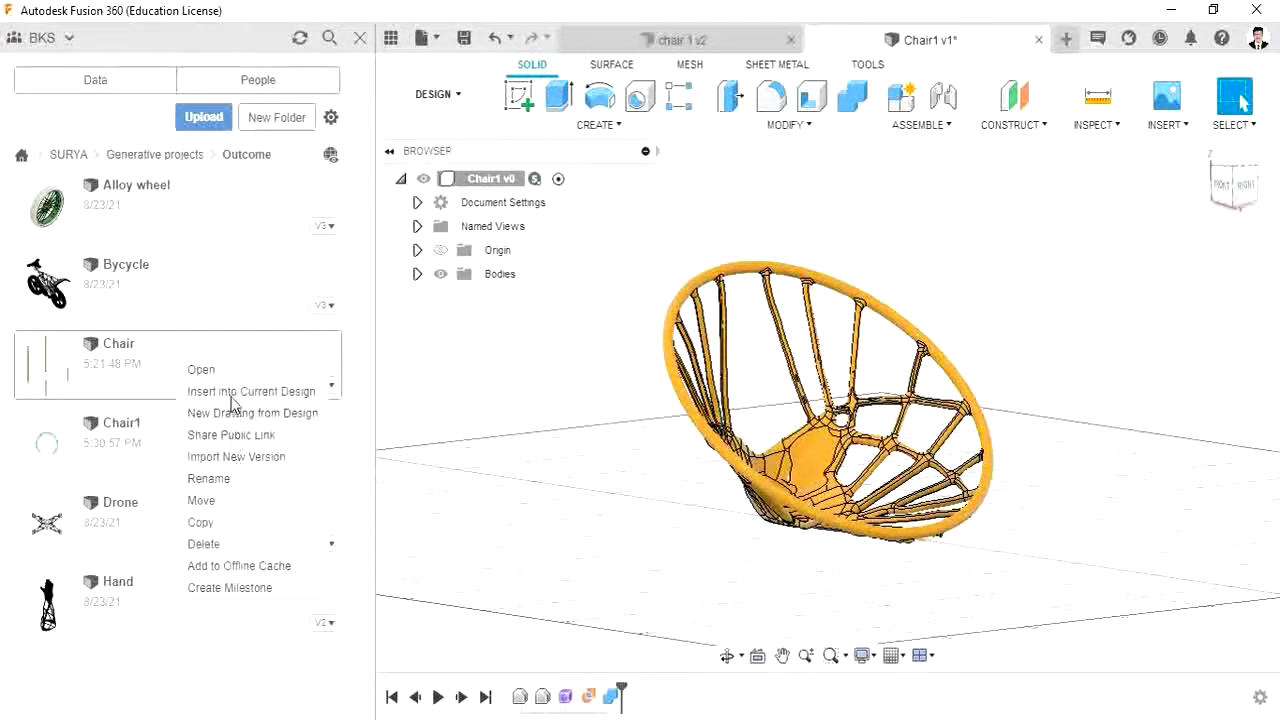
left_click(232, 392)
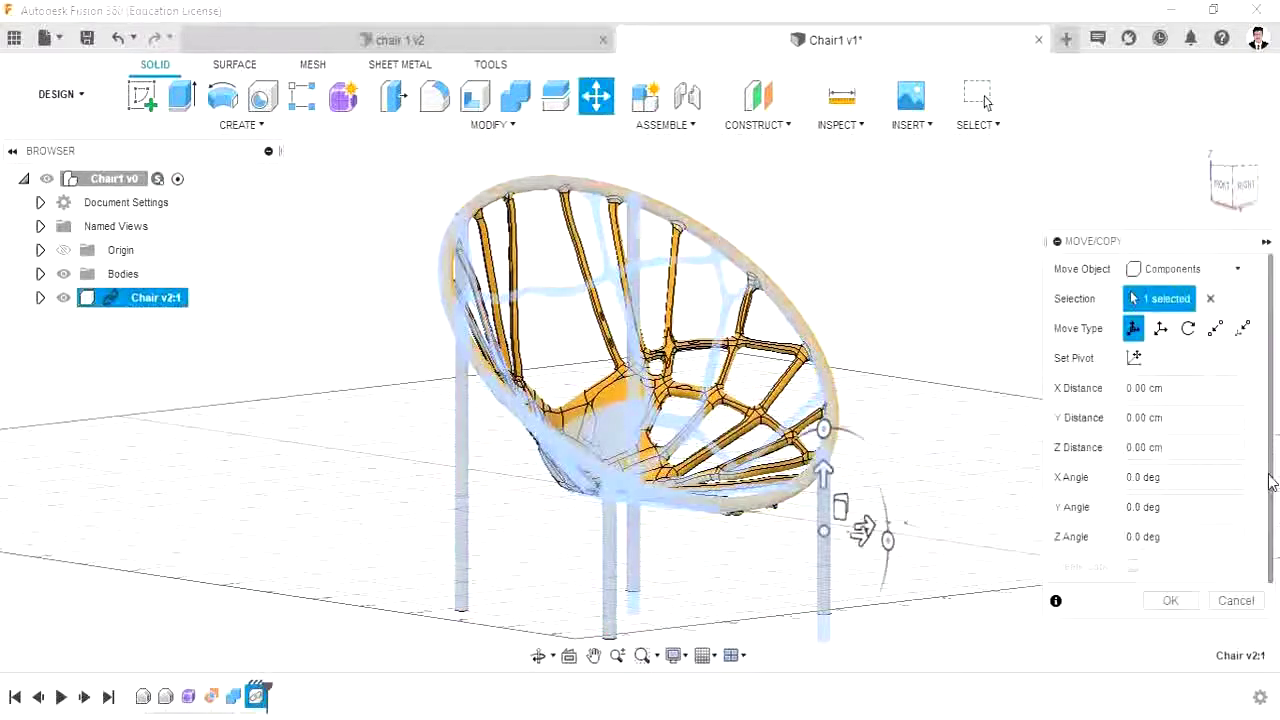
left_click(1170, 600)
Step: Switch to the Render workspace and view the chair with its legs from a lower angle
middle_click_drag(1114, 509, 788, 418, "shift")
left_click(88, 93)
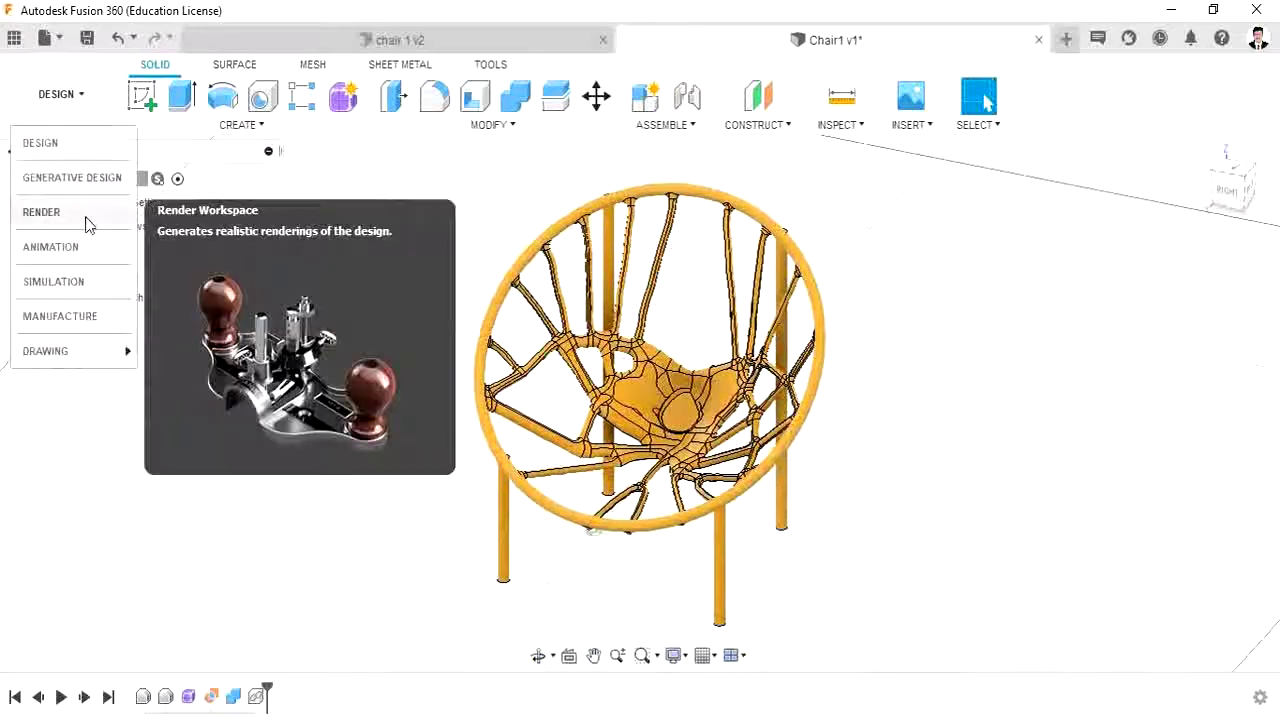
left_click(86, 218)
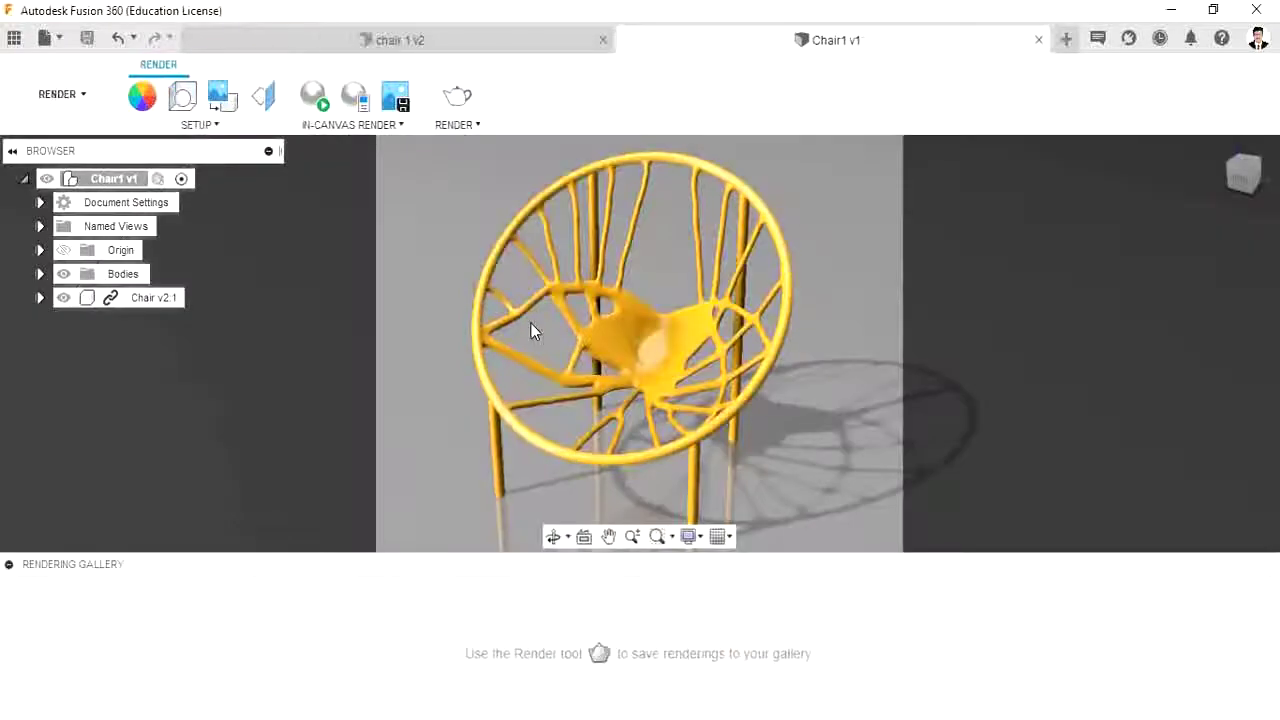
left_click(555, 536)
left_click_drag(551, 449, 1080, 345)
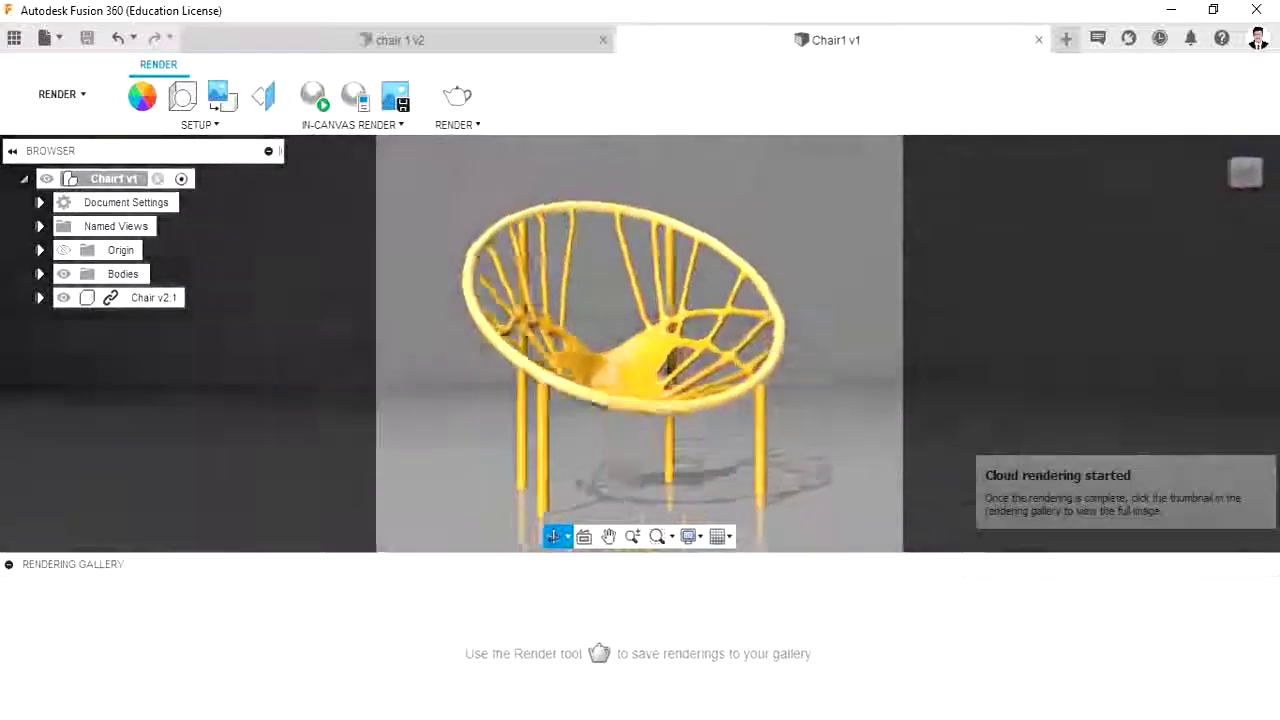